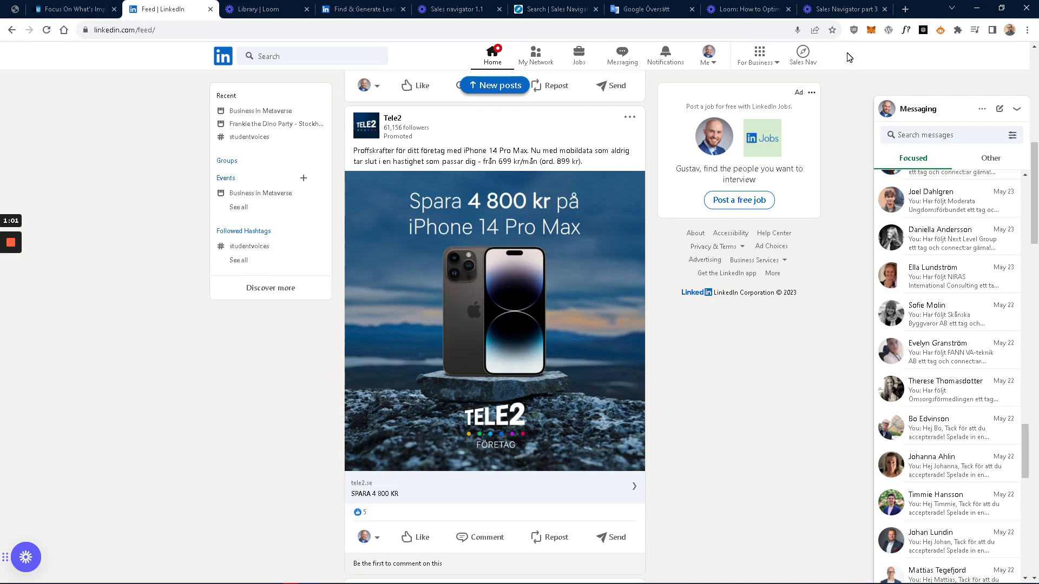
Open the Sell with LinkedIn page from the business offerings and examine the Sales Navigator plan comparison
{"action": "left_click", "coordinate": [759, 69]}
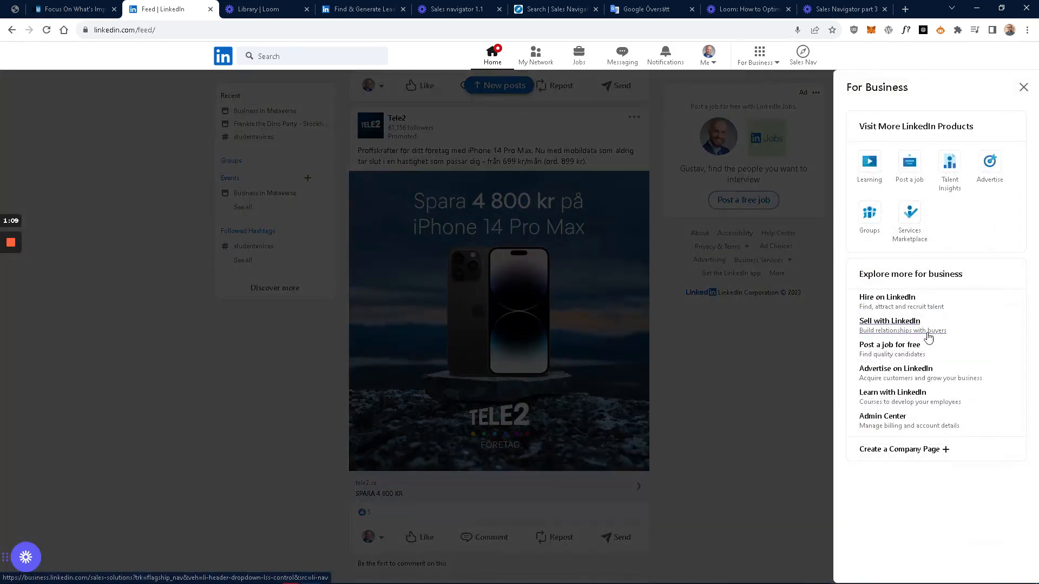
{"action": "left_click", "coordinate": [742, 200]}
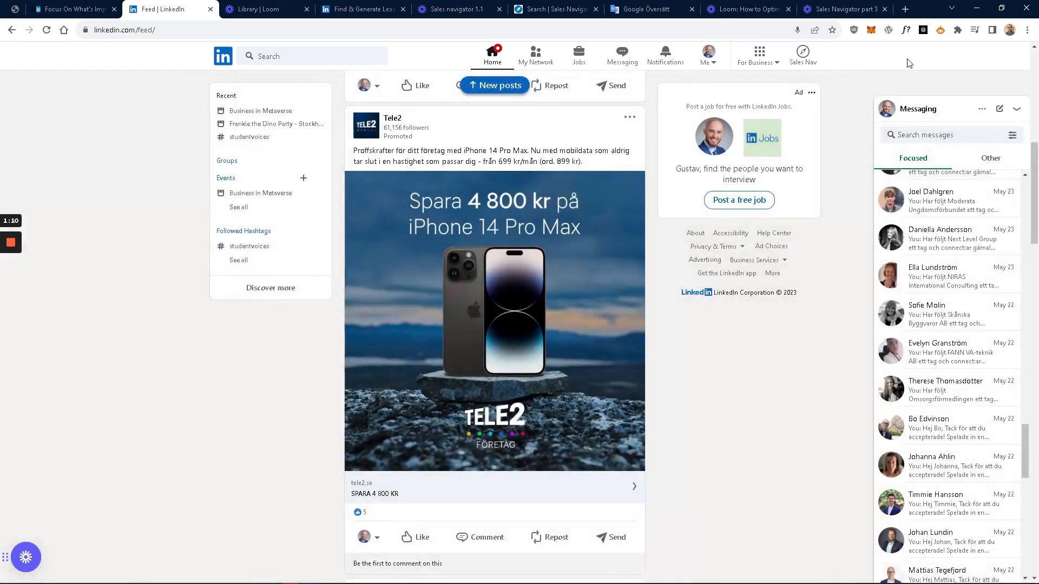
{"action": "left_click", "coordinate": [758, 60]}
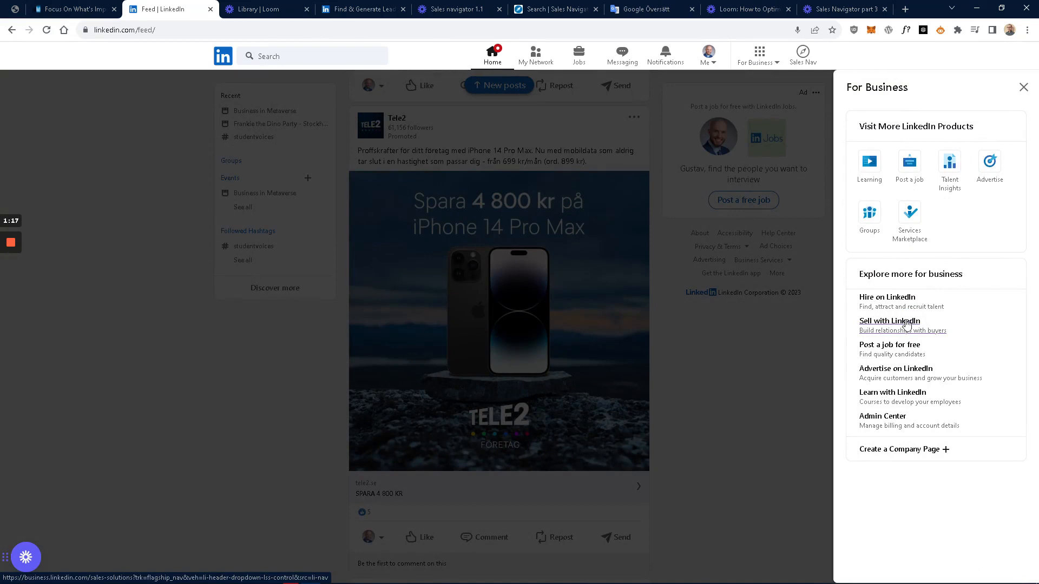
{"action": "left_click", "coordinate": [908, 323]}
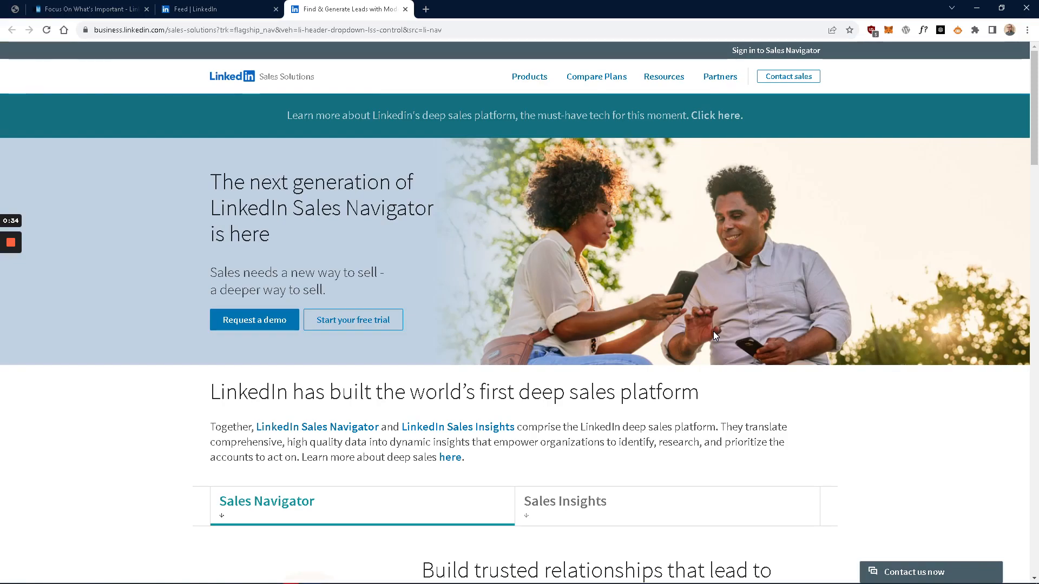
{"action": "left_click", "coordinate": [596, 81]}
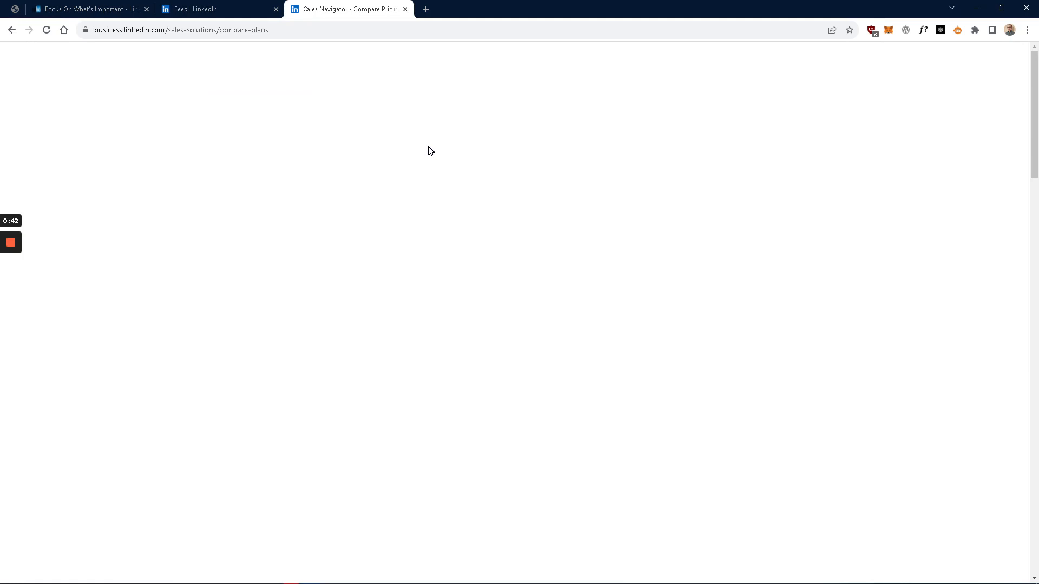
{"action": "scroll", "coordinate": [378, 146], "scroll_direction": "down", "scroll_amount": 1}
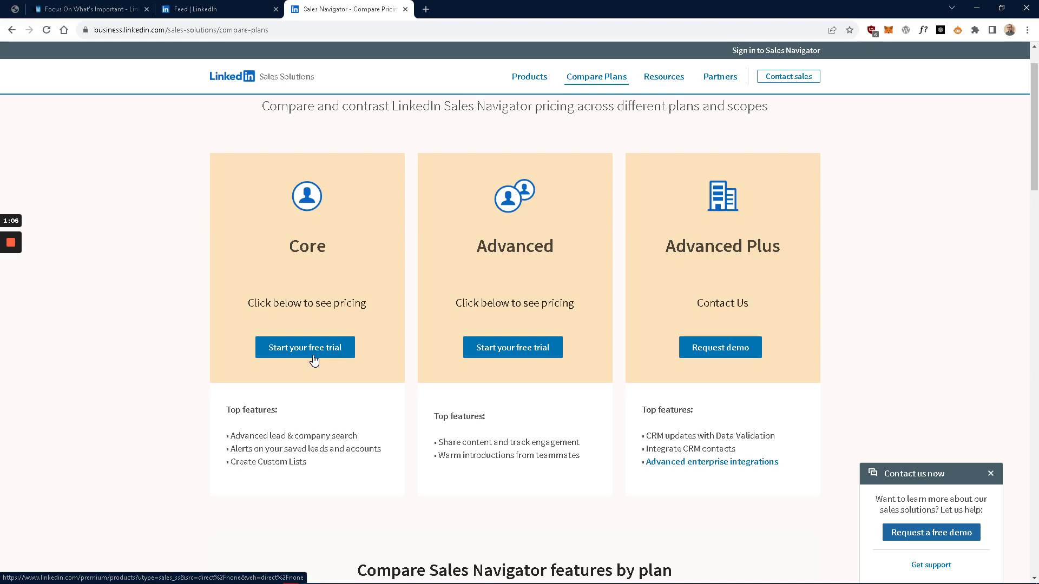
Return to the LinkedIn feed, open Sales Navigator from there, and close the plan comparison page
{"action": "left_click", "coordinate": [216, 9]}
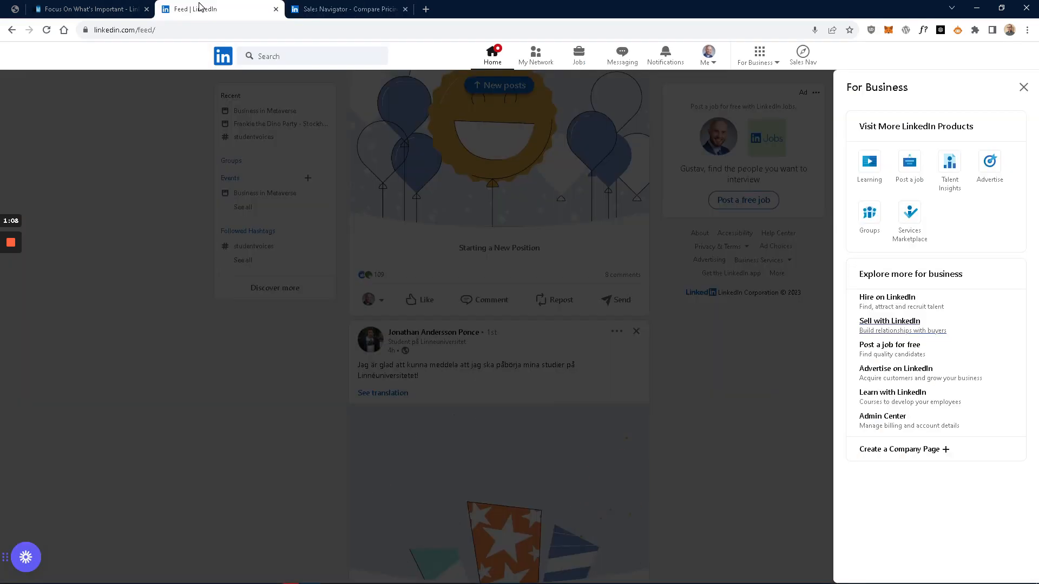
{"action": "left_click", "coordinate": [635, 212]}
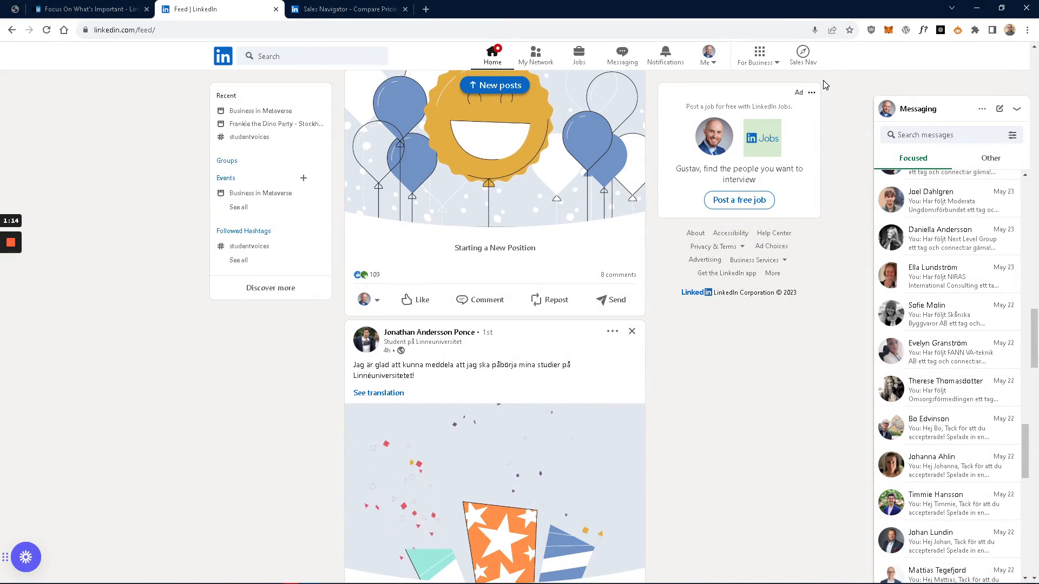
{"action": "left_click", "coordinate": [800, 63]}
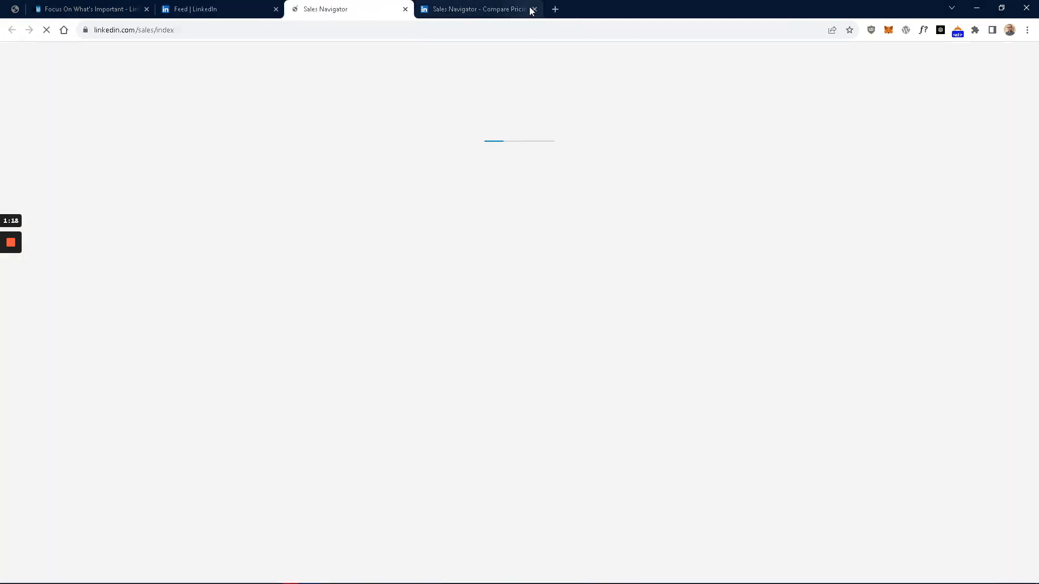
{"action": "left_click", "coordinate": [535, 9]}
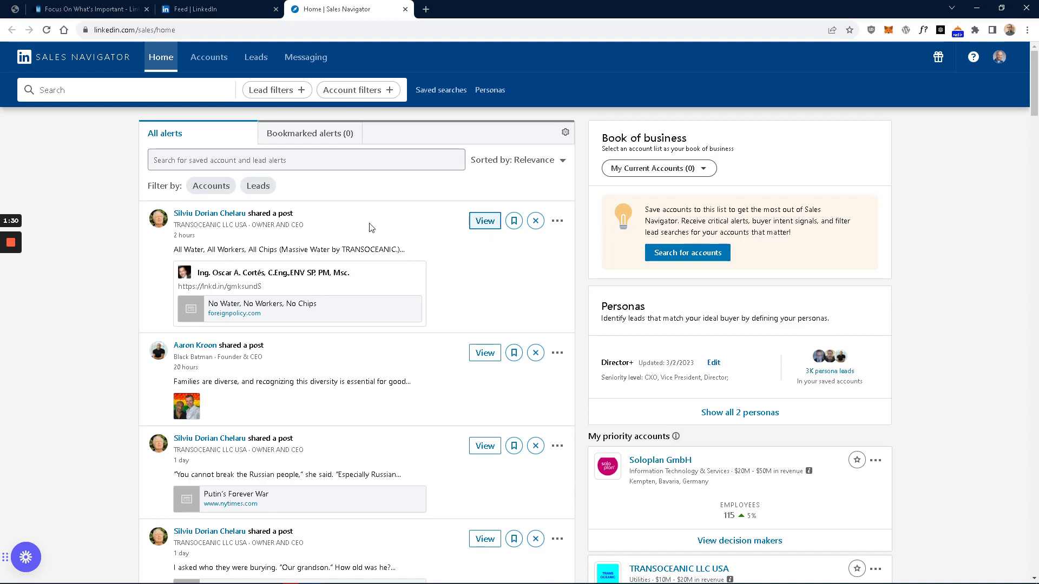
Open the Sales Navigator lead search with its full set of lead filters
{"action": "left_click", "coordinate": [162, 90]}
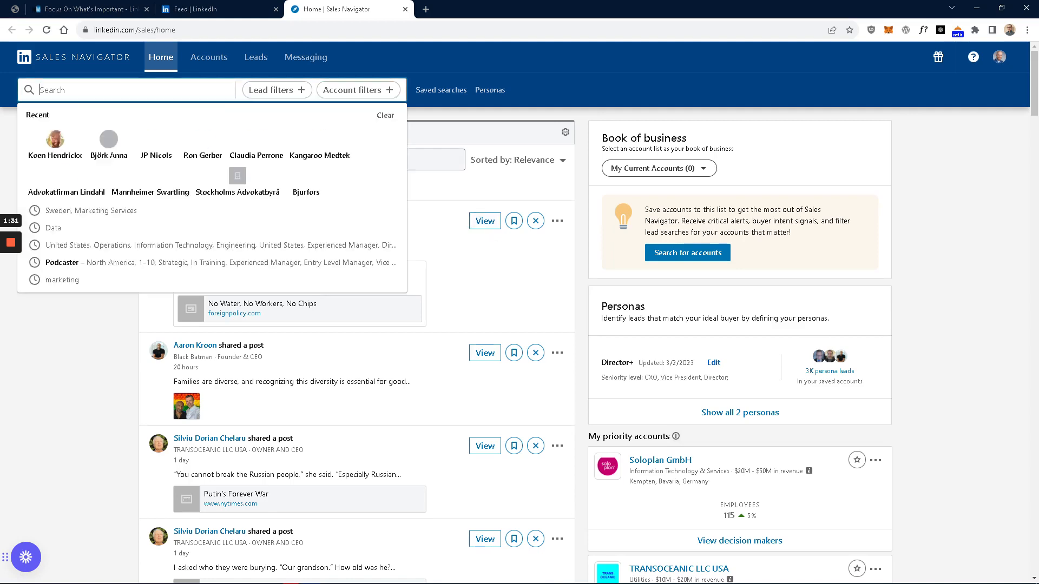
{"action": "left_click", "coordinate": [248, 92]}
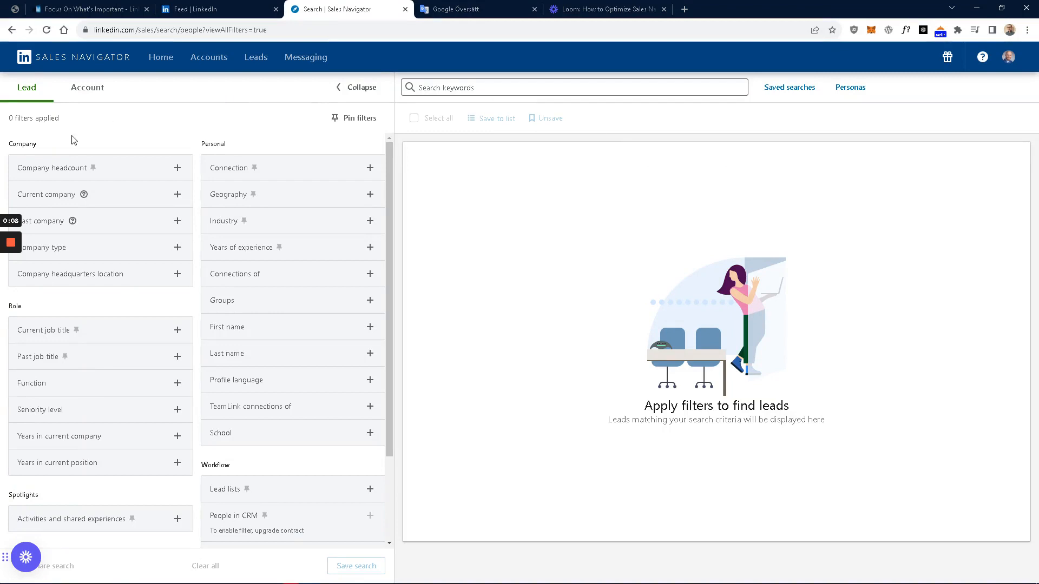
{"action": "double_click", "coordinate": [21, 144]}
{"action": "left_click", "coordinate": [59, 147]}
Examine the size ranges offered by the Company headcount filter and close it
{"action": "left_click", "coordinate": [178, 170]}
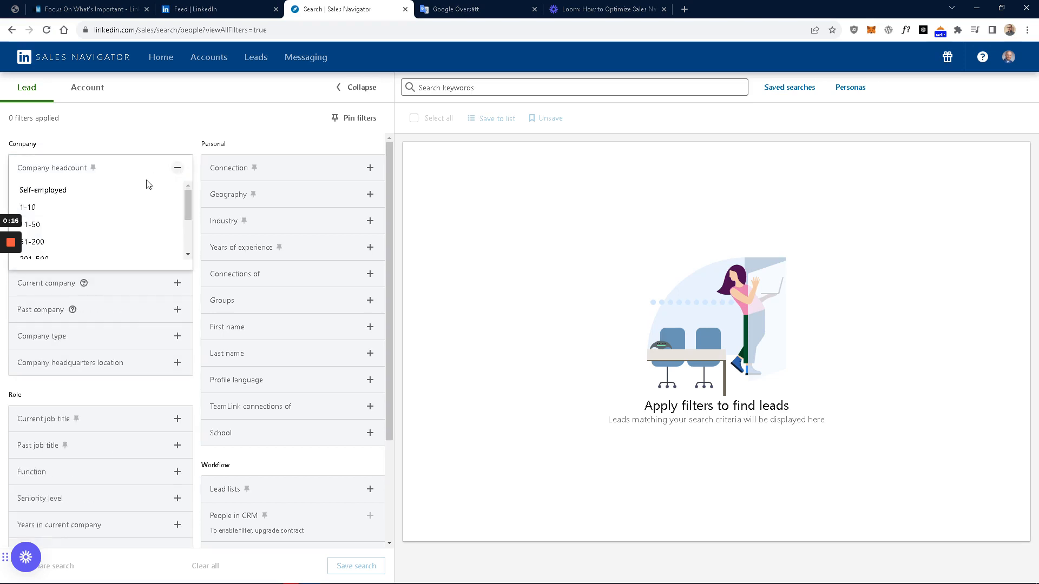
{"action": "scroll", "coordinate": [128, 205], "scroll_direction": "down", "scroll_amount": 2}
{"action": "left_click", "coordinate": [125, 135]}
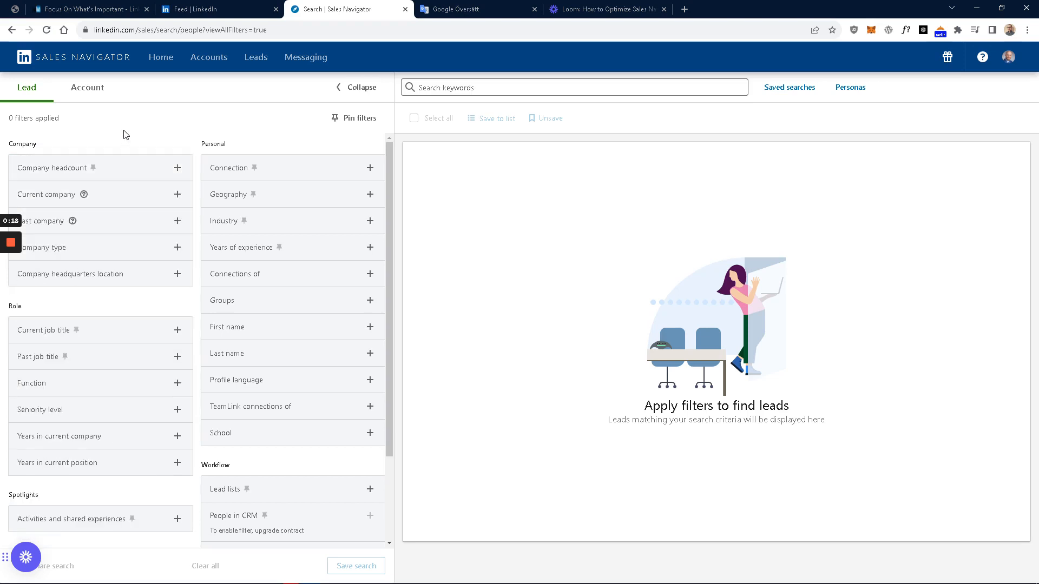
Exclude Brightsales in the Current company filter, and remove that exclusion again
{"action": "left_click", "coordinate": [165, 196]}
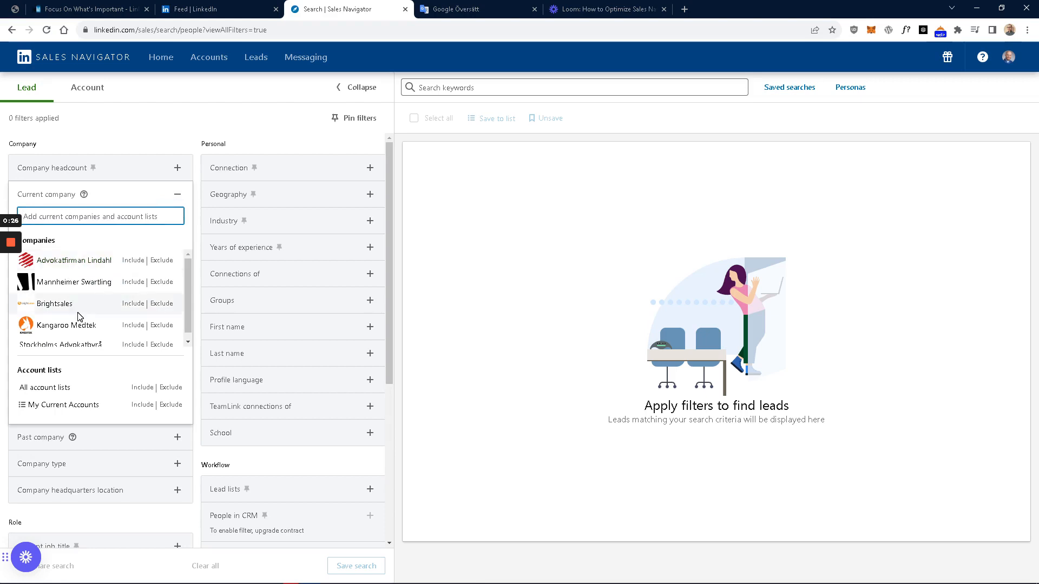
{"action": "left_click", "coordinate": [162, 303]}
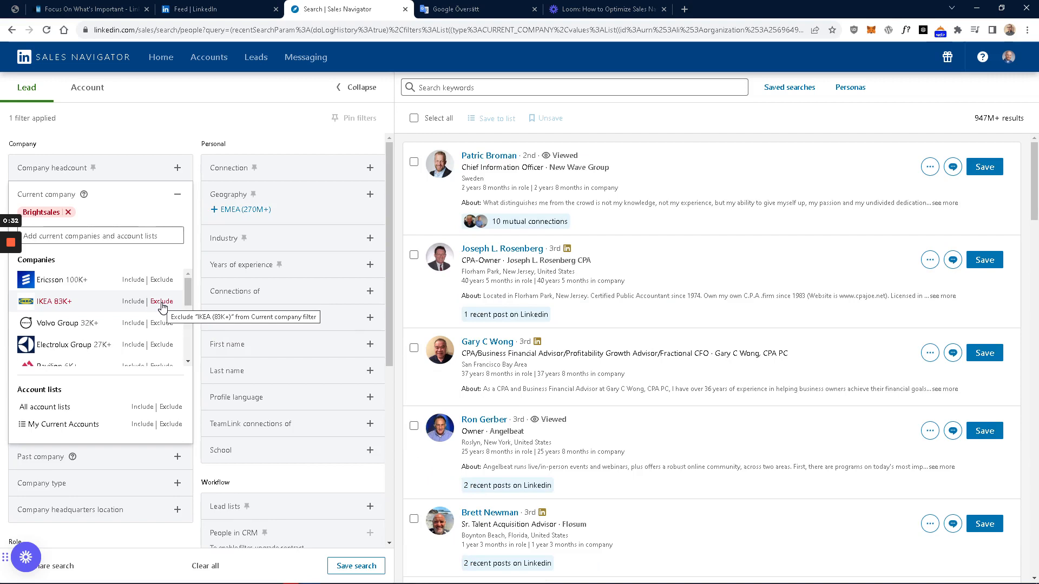
{"action": "left_click", "coordinate": [69, 212]}
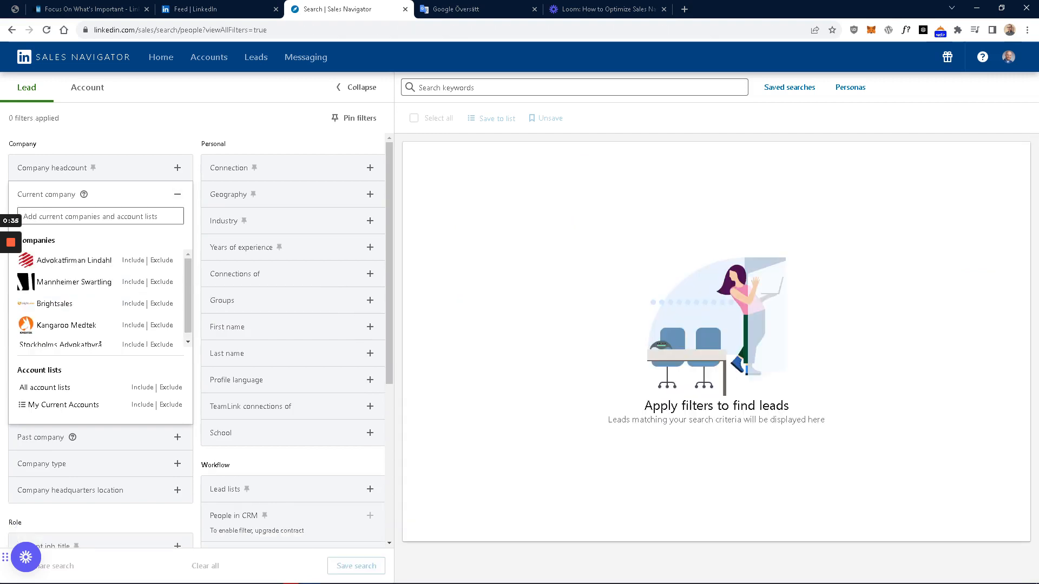
{"action": "left_click", "coordinate": [106, 128]}
Look through the remaining lead filters, inspecting Company headquarters location and Current job title
{"action": "scroll", "coordinate": [102, 200], "scroll_direction": "down", "scroll_amount": 2}
{"action": "scroll", "coordinate": [98, 194], "scroll_direction": "up", "scroll_amount": 1}
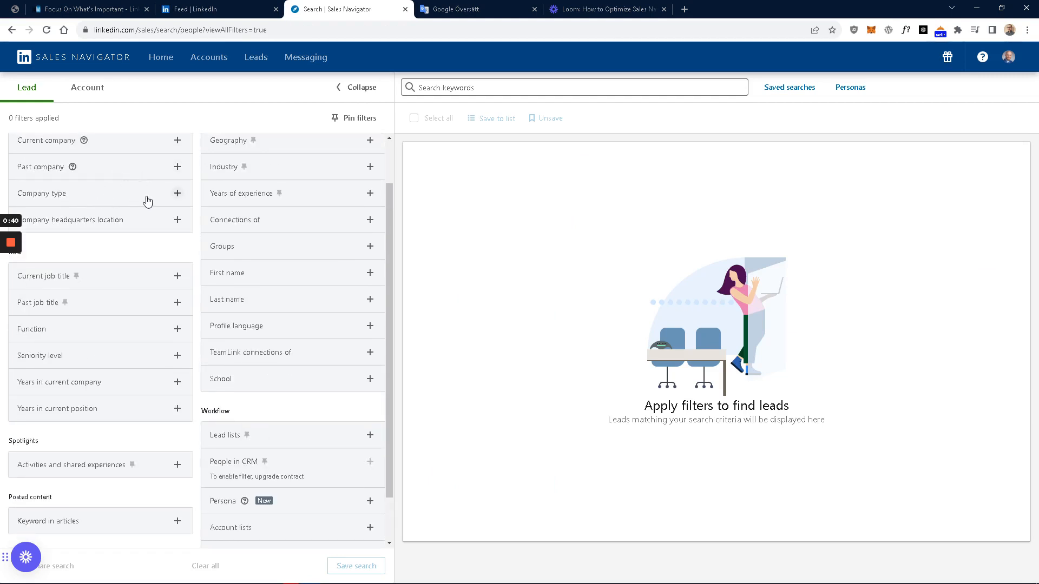
{"action": "left_click", "coordinate": [103, 223]}
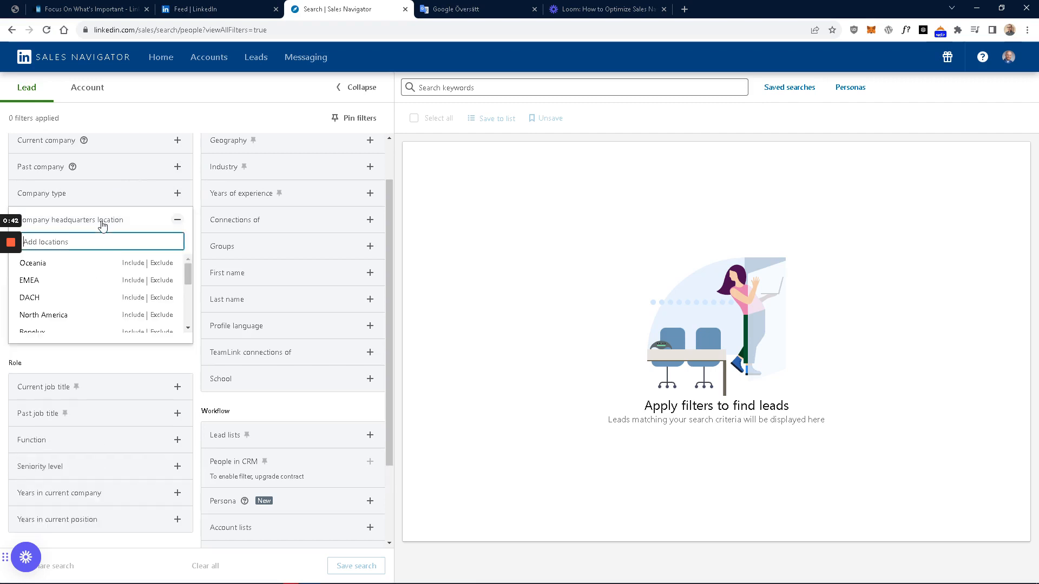
{"action": "left_click", "coordinate": [102, 224]}
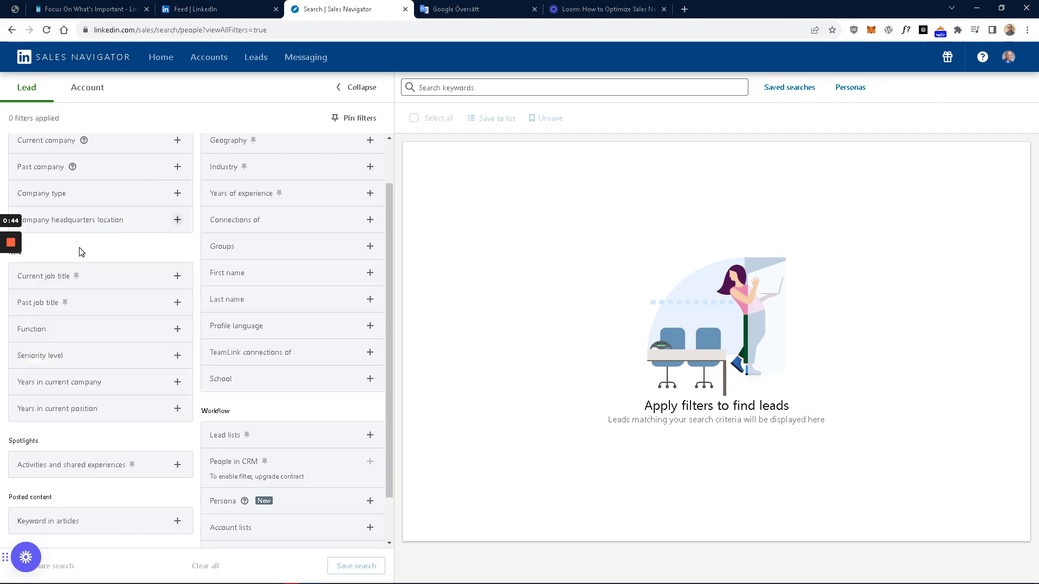
{"action": "scroll", "coordinate": [79, 250], "scroll_direction": "down", "scroll_amount": 1}
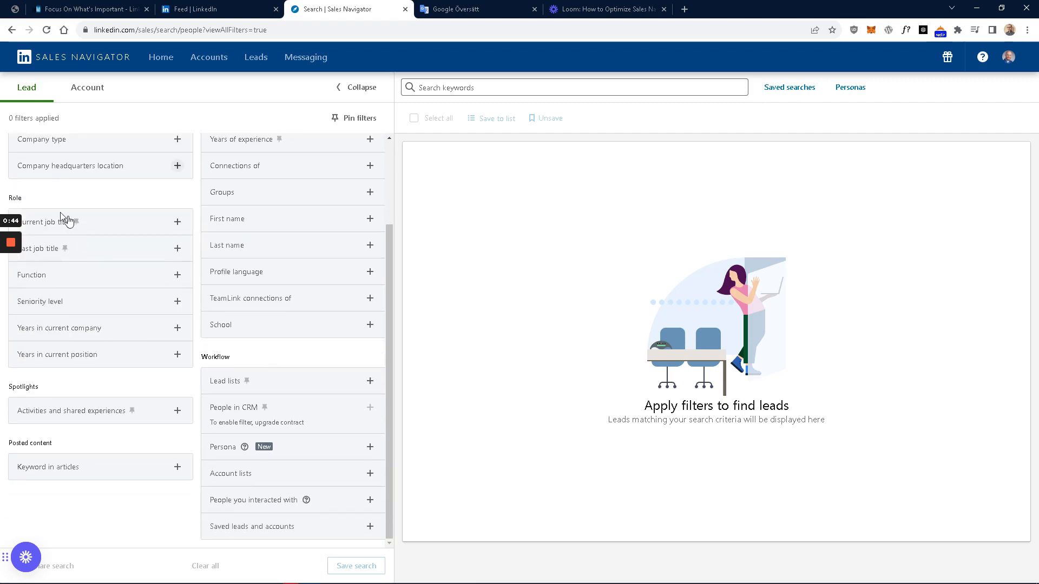
{"action": "left_click", "coordinate": [102, 229]}
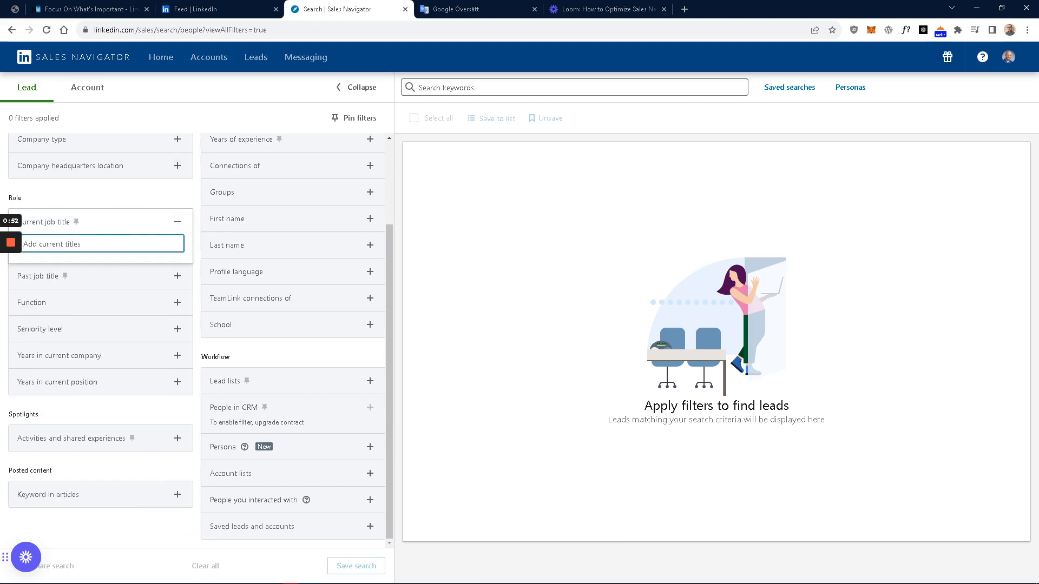
{"action": "left_click", "coordinate": [98, 222]}
{"action": "scroll", "coordinate": [135, 379], "scroll_direction": "up", "scroll_amount": 2}
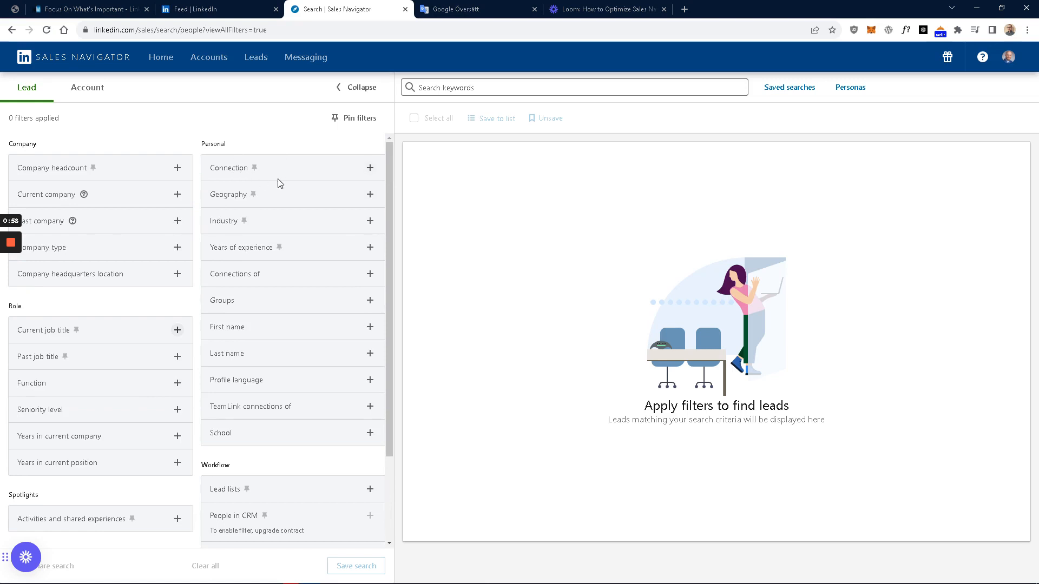
Find Sweden in the Geography filter by region and include it in the lead search
{"action": "left_click", "coordinate": [282, 198]}
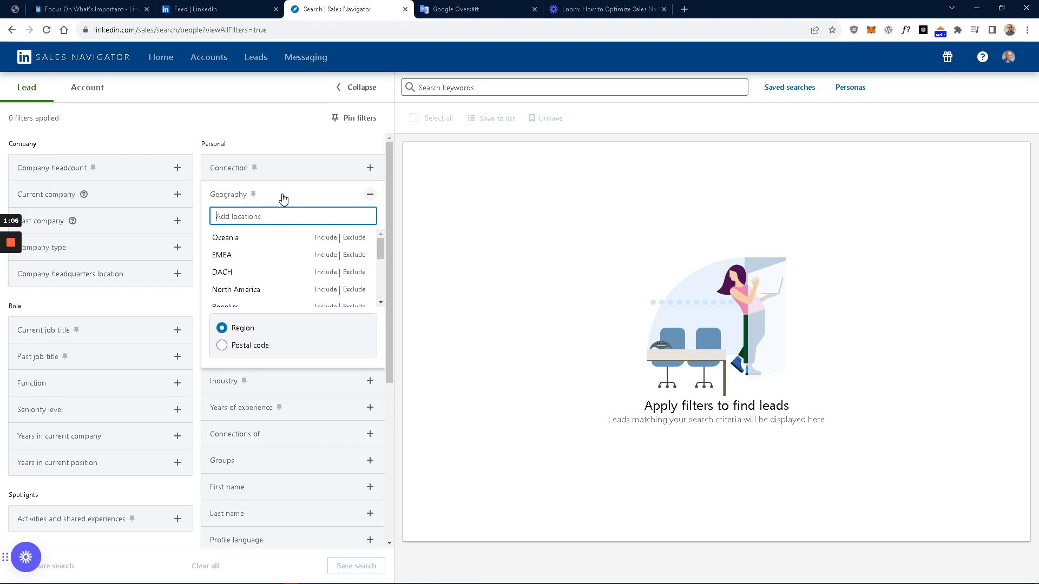
{"action": "left_click", "coordinate": [328, 199]}
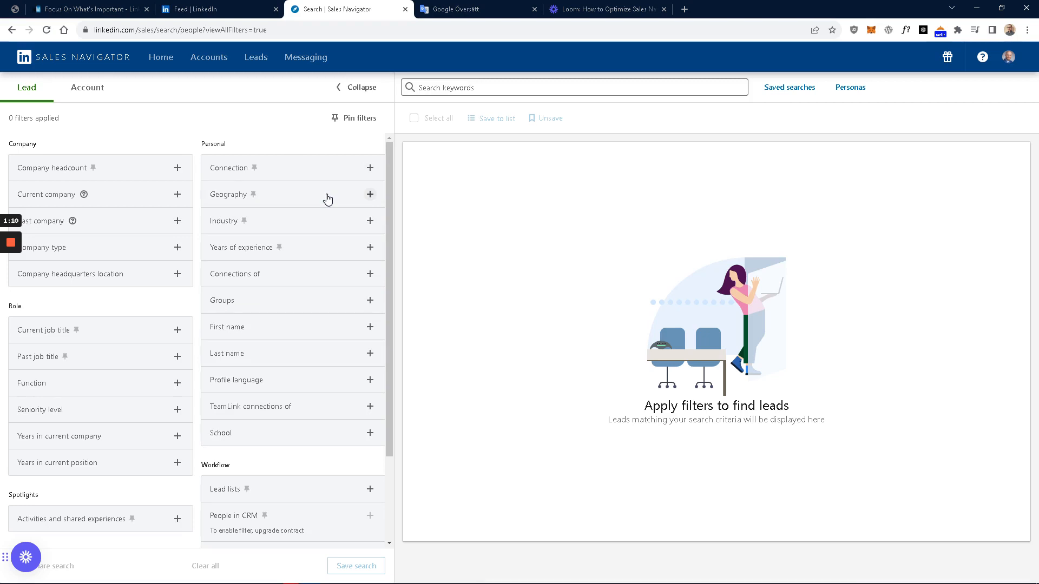
{"action": "left_click", "coordinate": [328, 200]}
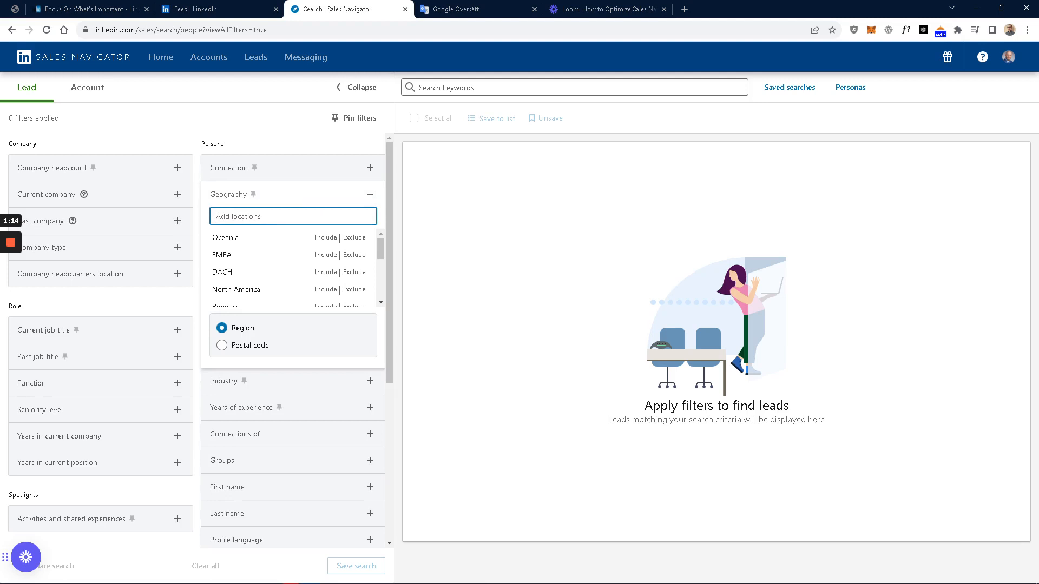
{"action": "type", "text": "Sweden"}
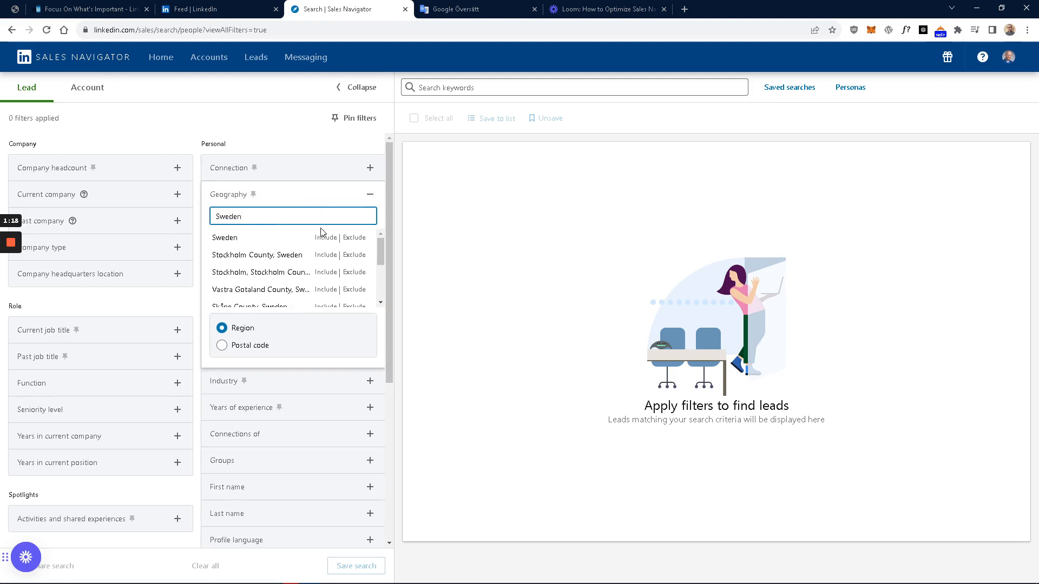
{"action": "scroll", "coordinate": [273, 262], "scroll_direction": "down", "scroll_amount": 2}
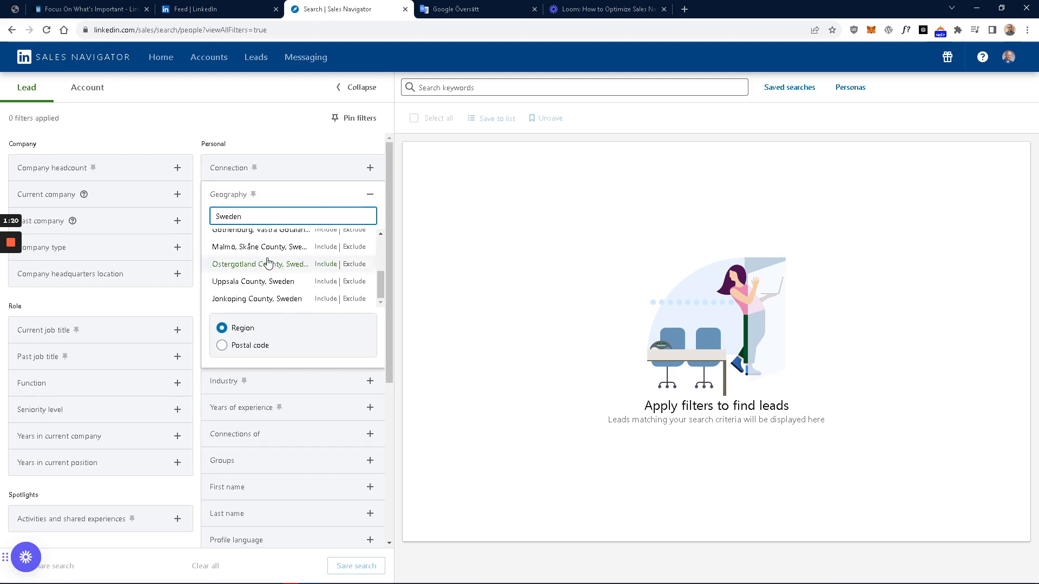
{"action": "scroll", "coordinate": [258, 274], "scroll_direction": "up", "scroll_amount": 2}
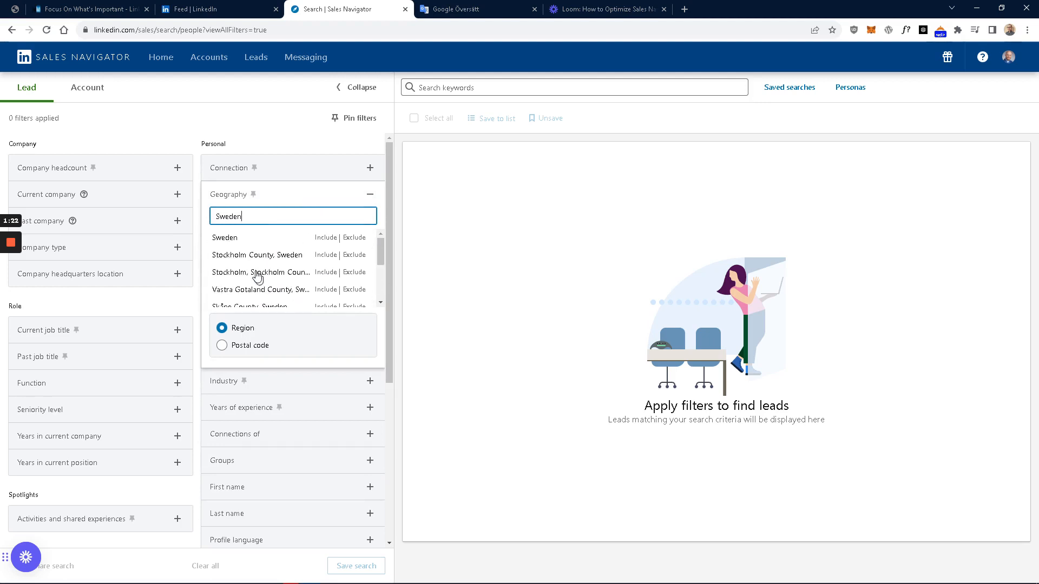
{"action": "left_click", "coordinate": [325, 237]}
{"action": "left_click", "coordinate": [290, 158]}
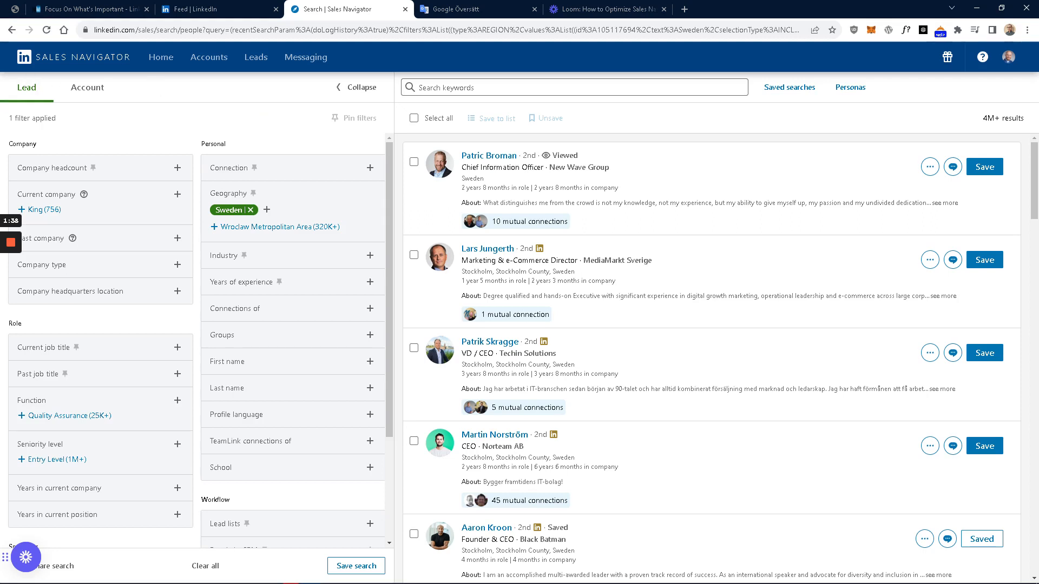
Look up "marketing" in the Industry filter and include Marketing Services in the lead search
{"action": "left_click", "coordinate": [273, 265]}
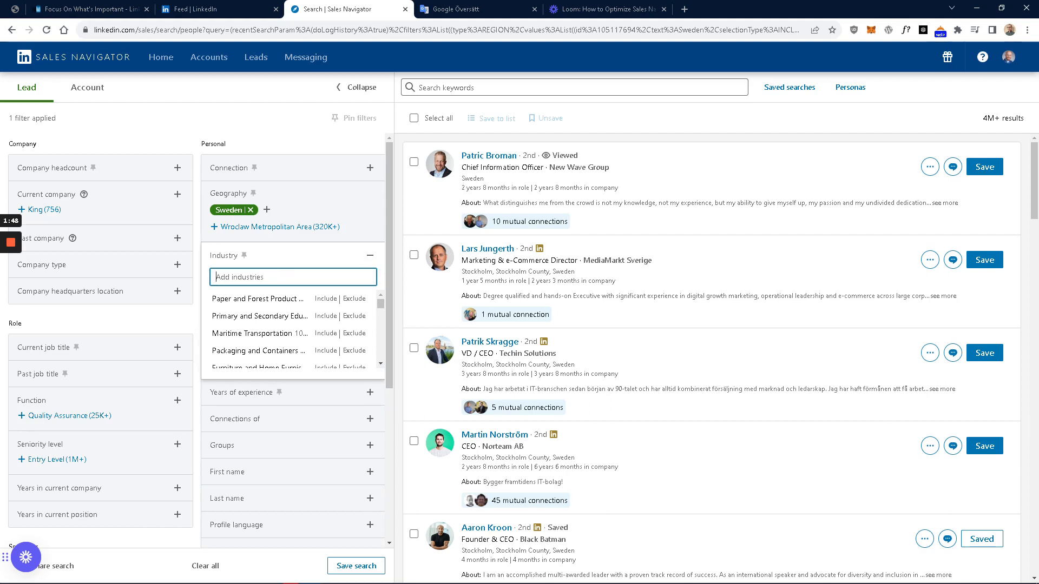
{"action": "type", "text": "marketing"}
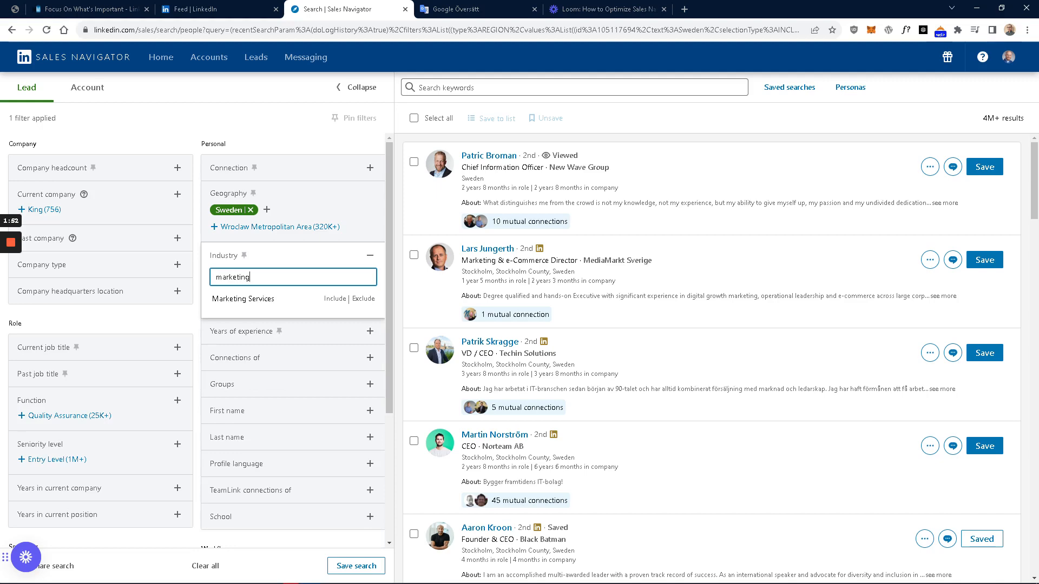
{"action": "left_click", "coordinate": [335, 299]}
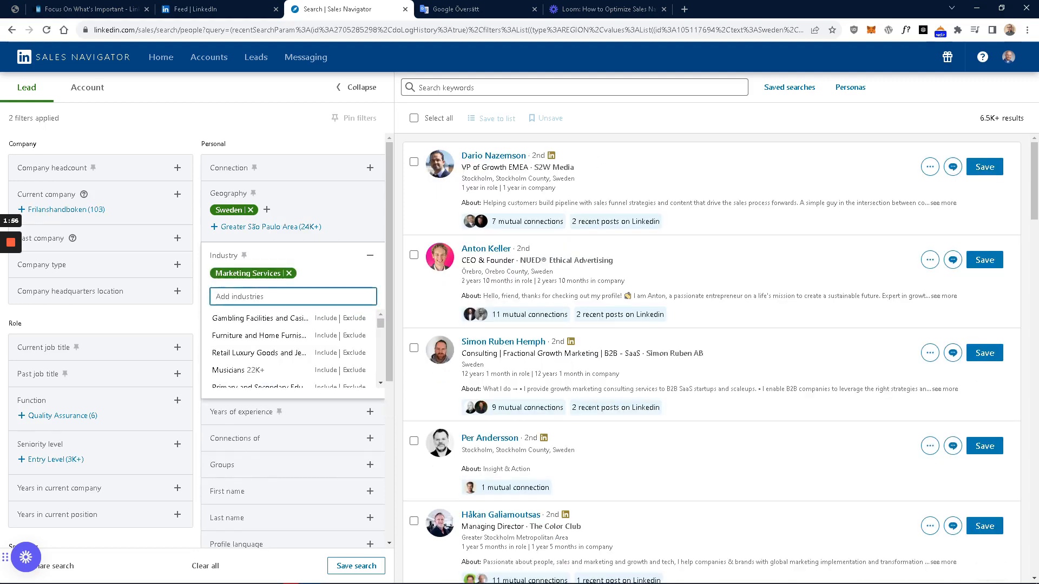
Look up "media" in the Industry filter and include Media Production in the lead search
{"action": "type", "text": "m"}
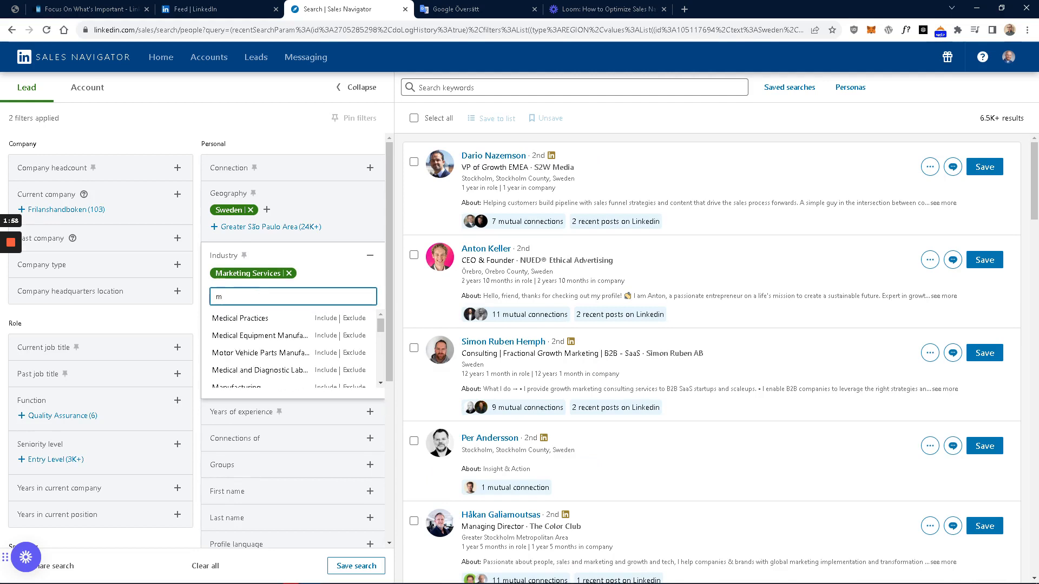
{"action": "type", "text": "edia"}
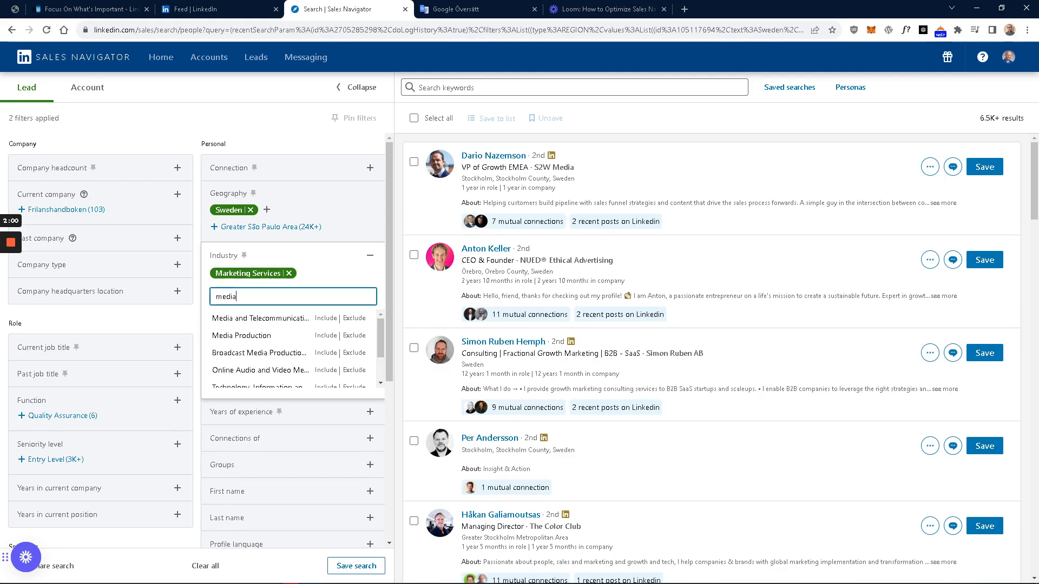
{"action": "left_click", "coordinate": [319, 335]}
{"action": "left_click", "coordinate": [214, 117]}
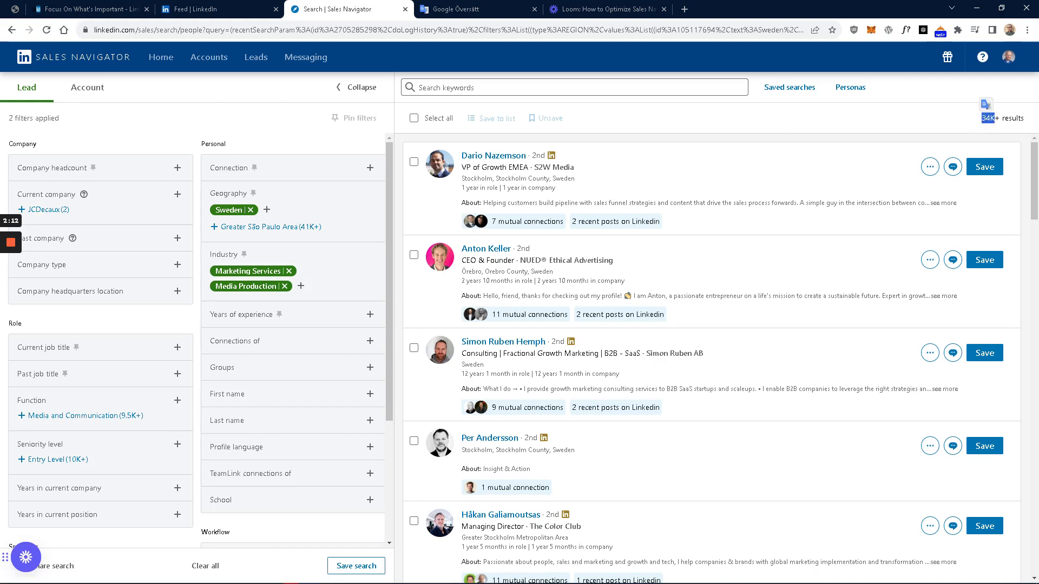
Highlight the number of results for the current lead search
{"action": "double_click", "coordinate": [991, 118]}
{"action": "left_click", "coordinate": [990, 103]}
{"action": "left_click_drag", "start_coordinate": [981, 118], "coordinate": [990, 118]}
{"action": "left_click", "coordinate": [823, 118]}
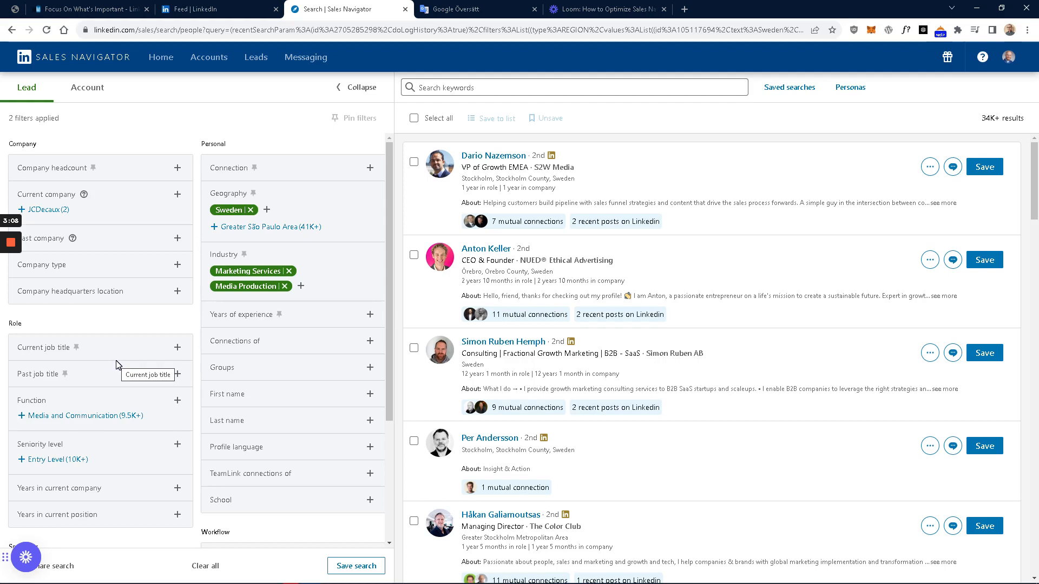
Look up "Office manager" in the Current job title filter and clear the entry
{"action": "left_click", "coordinate": [177, 348]}
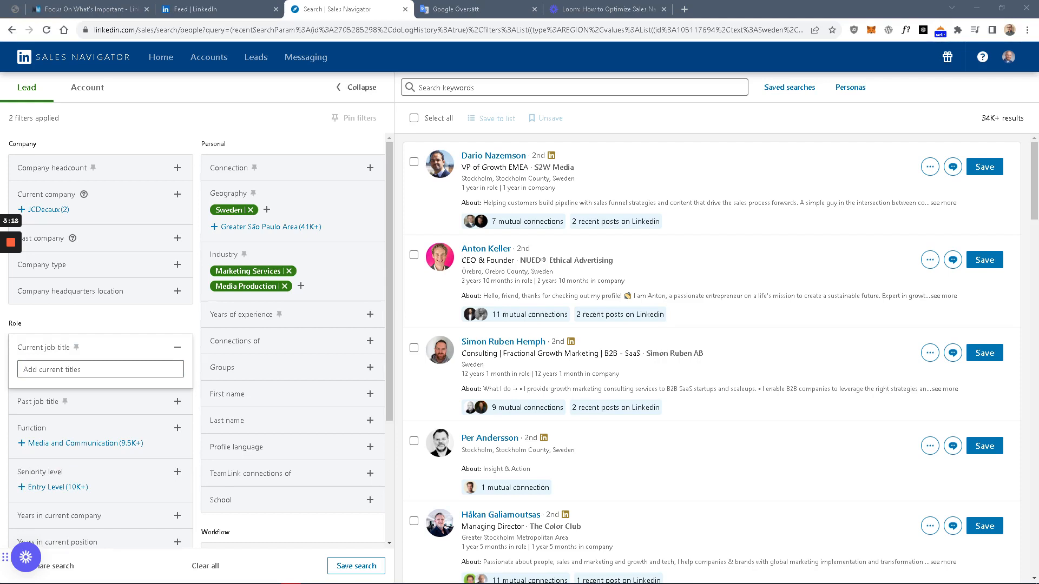
{"action": "left_click", "coordinate": [179, 368]}
{"action": "type", "text": "Office manager"}
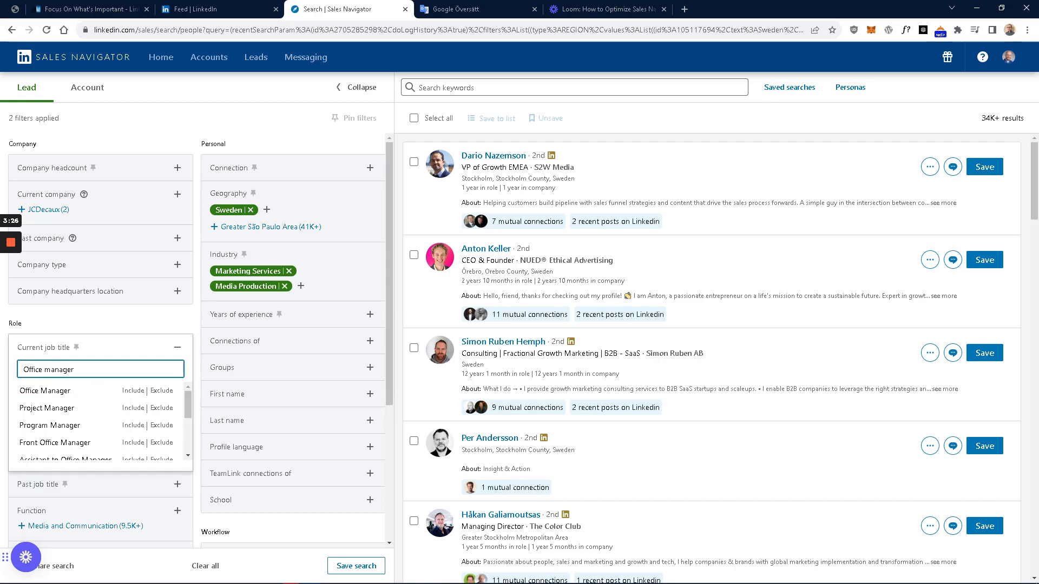
{"action": "key", "text": "BackSpace"}
{"action": "key", "text": "BackSpace"}
{"action": "key", "text": "BackSpace"}
{"action": "key", "text": "BackSpace"}
{"action": "key", "text": "BackSpace"}
{"action": "key", "text": "BackSpace"}
{"action": "key", "text": "BackSpace"}
{"action": "key", "text": "BackSpace"}
{"action": "key", "text": "BackSpace"}
{"action": "key", "text": "BackSpace"}
{"action": "key", "text": "BackSpace"}
{"action": "key", "text": "BackSpace"}
{"action": "key", "text": "BackSpace"}
{"action": "key", "text": "BackSpace"}
Look up "Sales Director" among the current job titles and clear the entry
{"action": "type", "text": "Sales"}
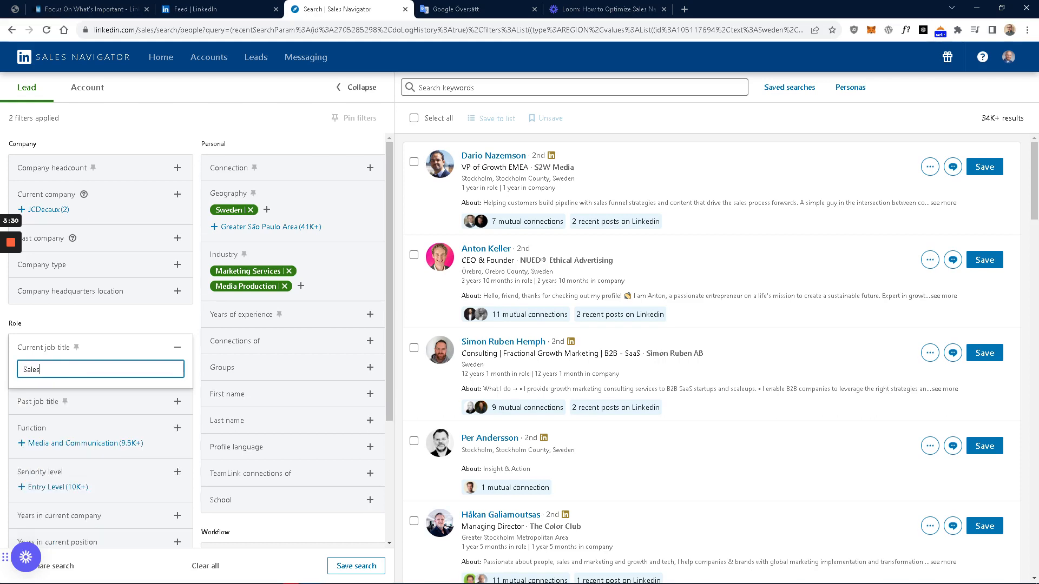
{"action": "type", "text": " Director"}
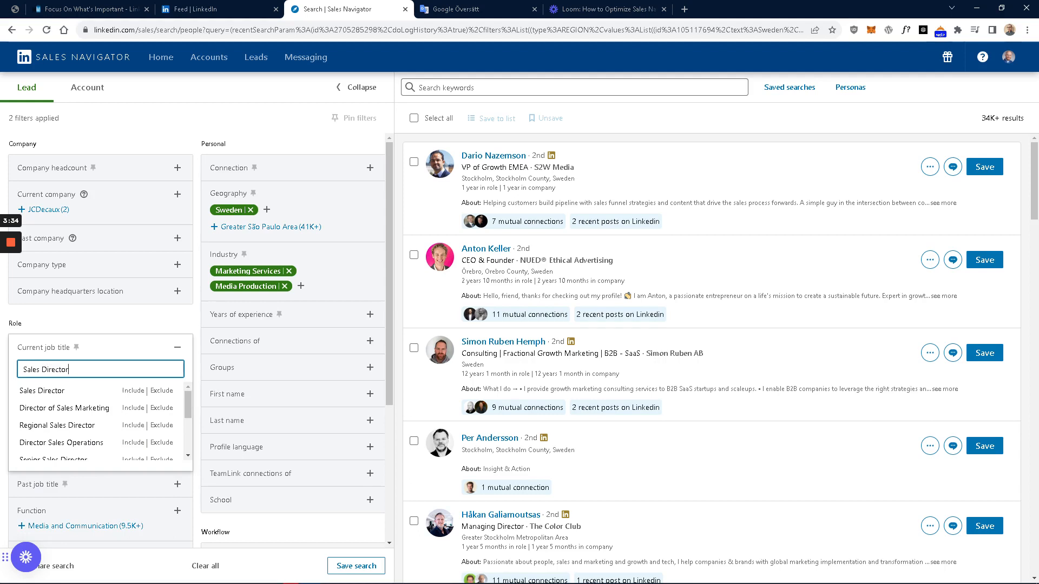
{"action": "key", "text": "BackSpace"}
{"action": "key", "text": "BackSpace"}
{"action": "key", "text": "BackSpace"}
{"action": "key", "text": "BackSpace"}
{"action": "key", "text": "BackSpace"}
{"action": "key", "text": "BackSpace"}
{"action": "key", "text": "BackSpace"}
{"action": "key", "text": "BackSpace"}
{"action": "key", "text": "BackSpace"}
{"action": "key", "text": "BackSpace"}
{"action": "key", "text": "BackSpace"}
{"action": "key", "text": "BackSpace"}
{"action": "key", "text": "BackSpace"}
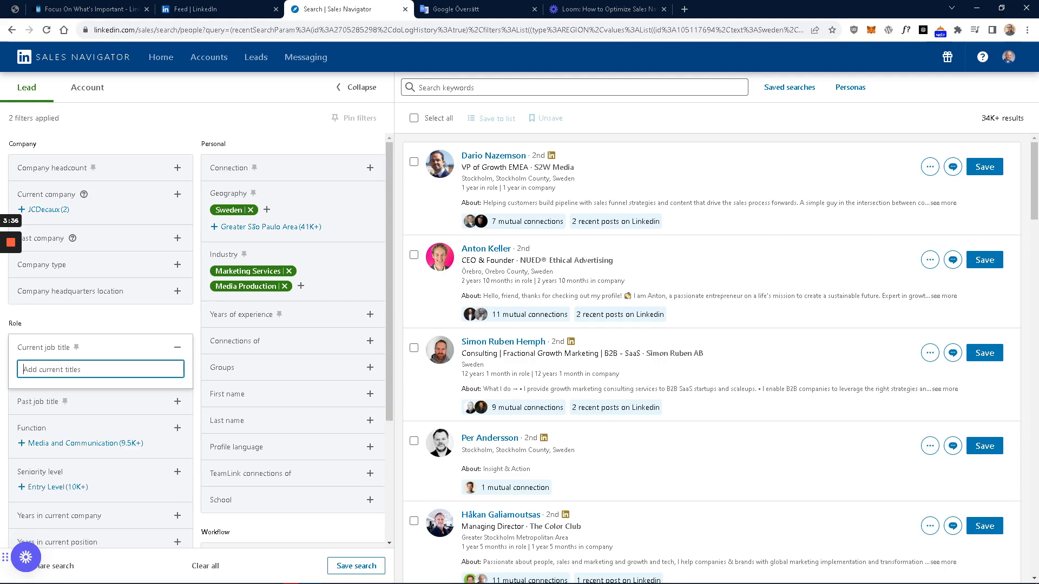
Look up "Sales manager" among the current job titles and clear the entry
{"action": "type", "text": "Sales manager"}
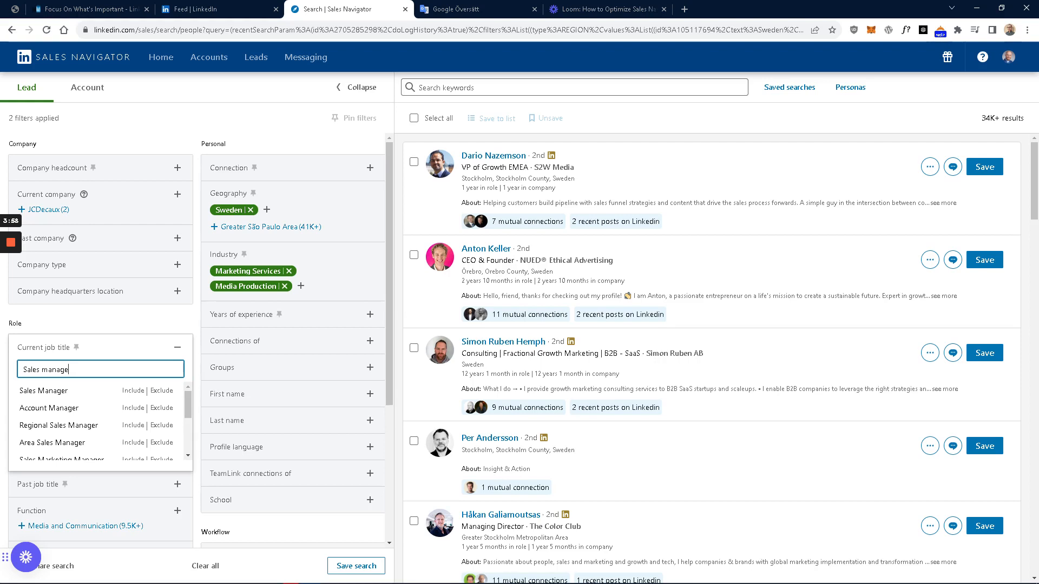
{"action": "key", "text": "BackSpace"}
{"action": "key", "text": "BackSpace"}
{"action": "key", "text": "BackSpace"}
{"action": "key", "text": "BackSpace"}
{"action": "key", "text": "BackSpace"}
{"action": "key", "text": "BackSpace"}
{"action": "key", "text": "BackSpace"}
{"action": "key", "text": "BackSpace"}
{"action": "key", "text": "BackSpace"}
{"action": "key", "text": "BackSpace"}
{"action": "key", "text": "BackSpace"}
{"action": "key", "text": "BackSpace"}
Try looking up "market manger" among the current job titles and clear the entry
{"action": "type", "text": "mark"}
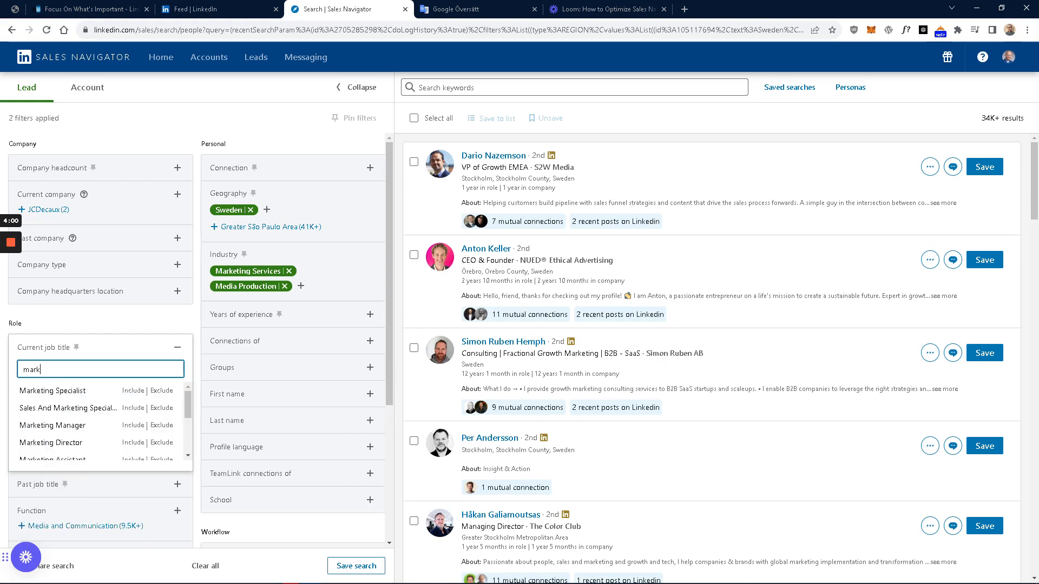
{"action": "type", "text": "et manger"}
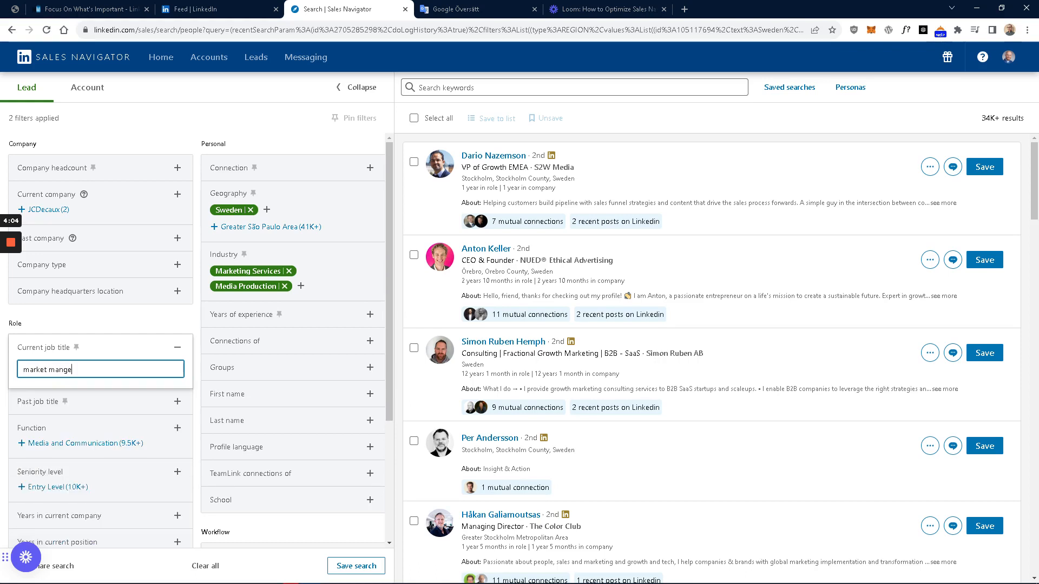
{"action": "key", "text": "BackSpace"}
{"action": "key", "text": "BackSpace"}
{"action": "key", "text": "BackSpace"}
{"action": "key", "text": "BackSpace"}
{"action": "key", "text": "BackSpace"}
{"action": "key", "text": "BackSpace"}
{"action": "key", "text": "BackSpace"}
{"action": "key", "text": "BackSpace"}
{"action": "key", "text": "BackSpace"}
{"action": "key", "text": "BackSpace"}
{"action": "key", "text": "BackSpace"}
{"action": "key", "text": "BackSpace"}
Look up "Sales communication manager" among the current job titles and close the filter without including a title
{"action": "type", "text": "Sales communication manager"}
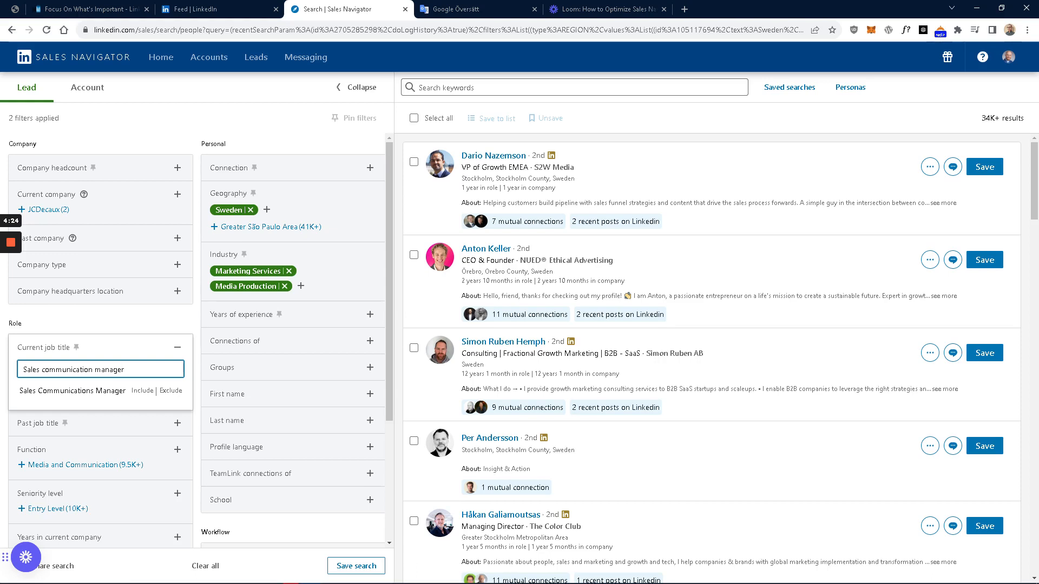
{"action": "key", "text": "ctrl+a"}
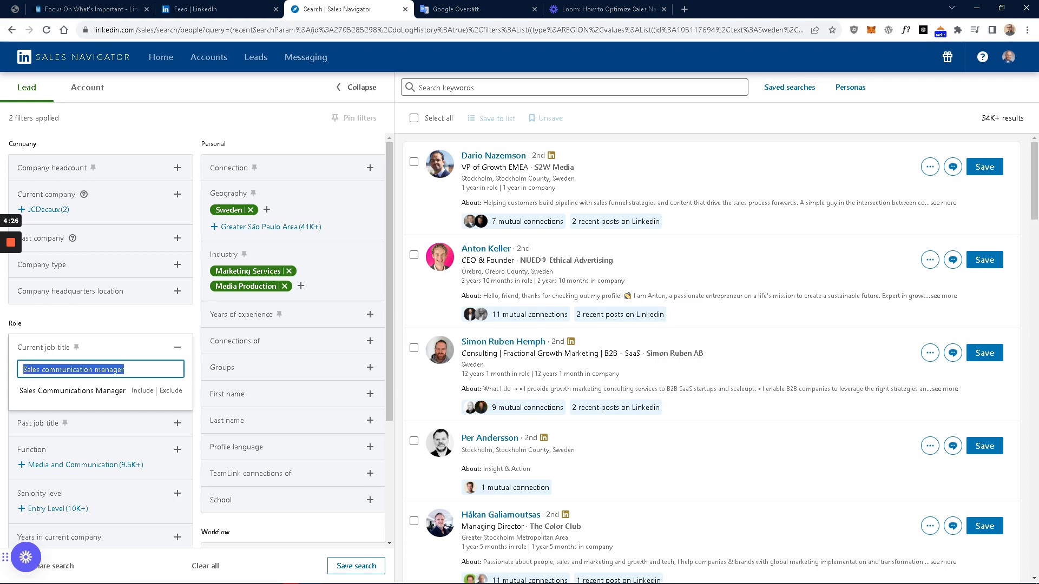
{"action": "key", "text": "Escape"}
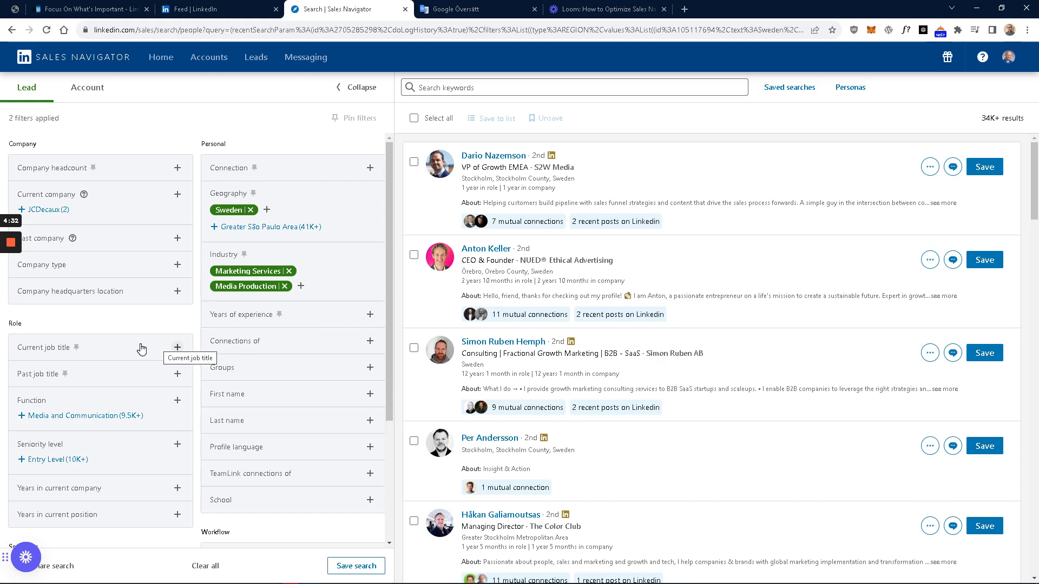
Examine the size ranges offered by the Company headcount filter and close it without choosing one
{"action": "left_click", "coordinate": [141, 349]}
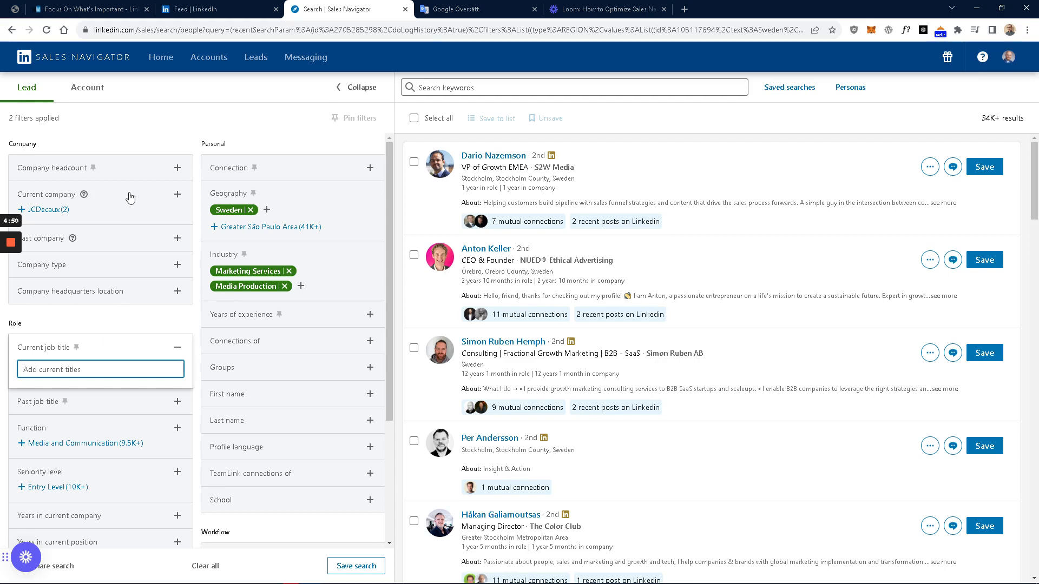
{"action": "left_click", "coordinate": [136, 168]}
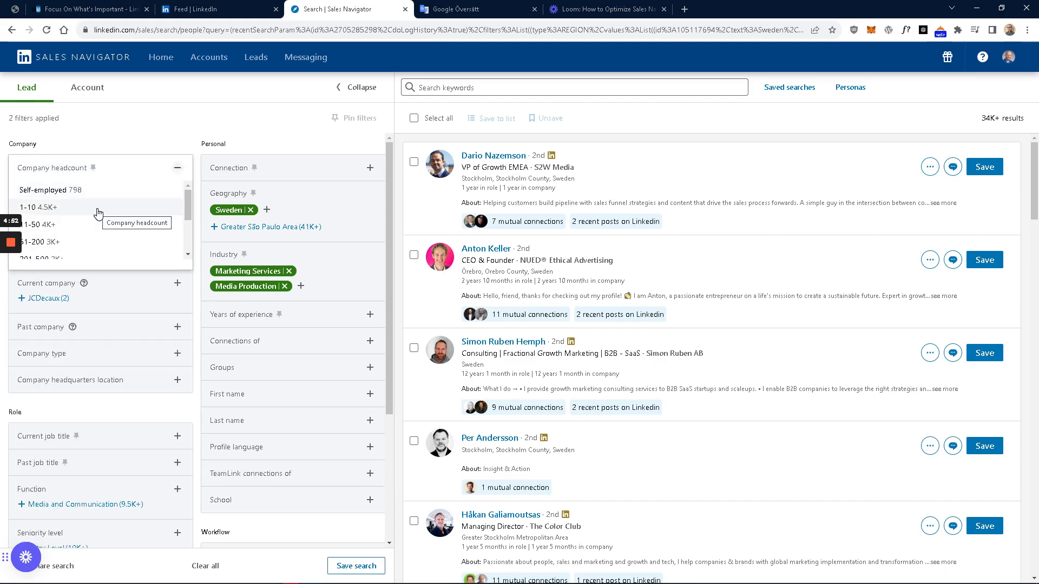
{"action": "scroll", "coordinate": [98, 201], "scroll_direction": "down", "scroll_amount": 2}
{"action": "scroll", "coordinate": [98, 197], "scroll_direction": "up", "scroll_amount": 1}
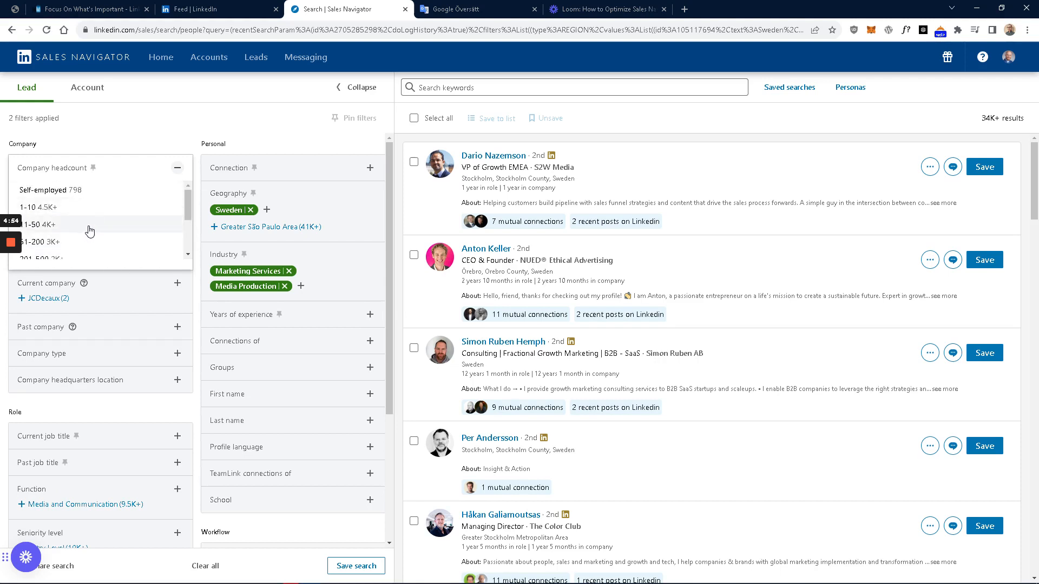
{"action": "left_click", "coordinate": [93, 136]}
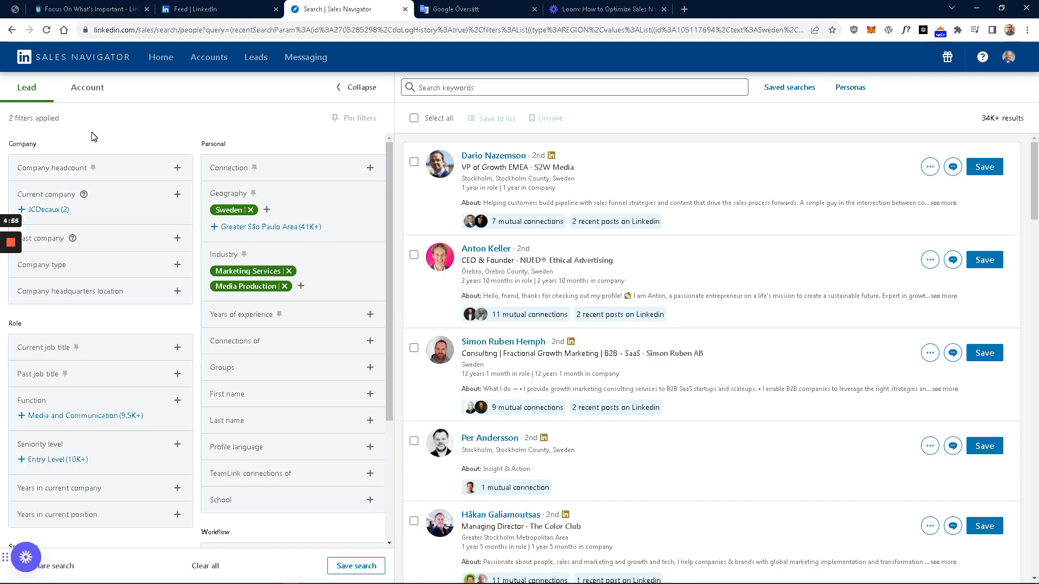
Look up "Ceo" in the Current job title filter and include Chief Executive Officer in the lead search
{"action": "left_click", "coordinate": [88, 357]}
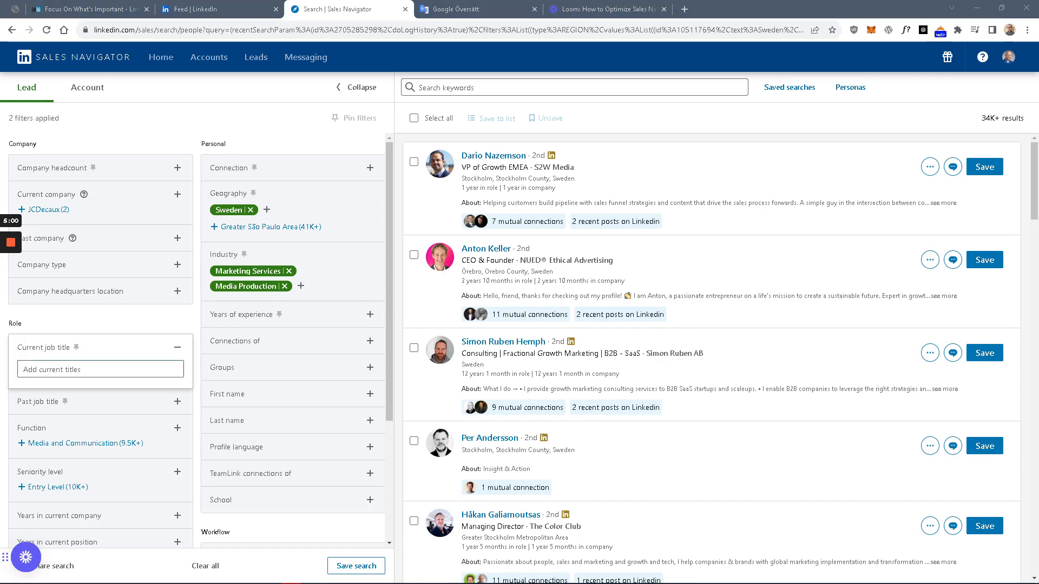
{"action": "type", "text": "Ceo"}
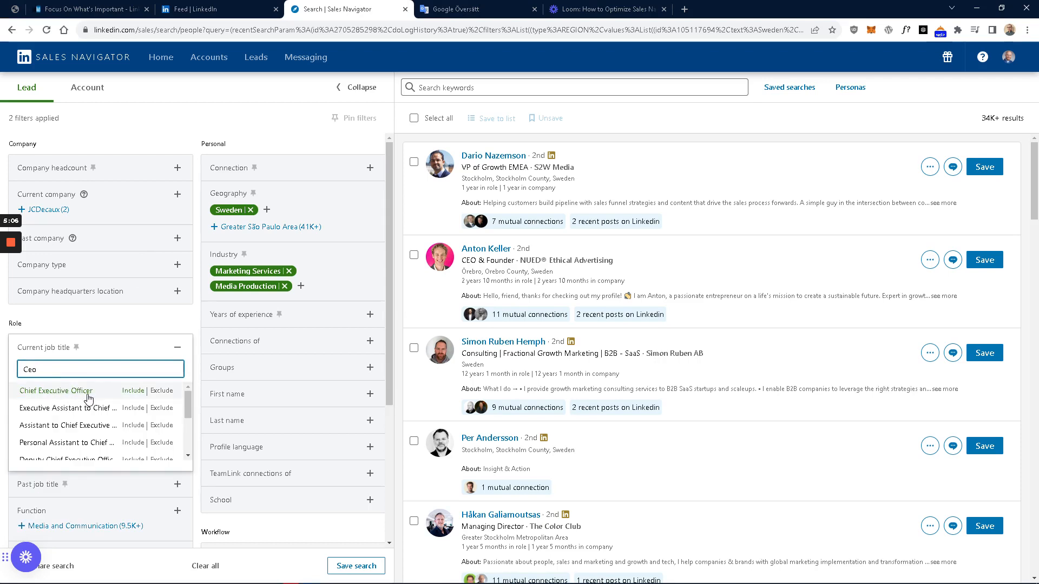
{"action": "left_click", "coordinate": [133, 391]}
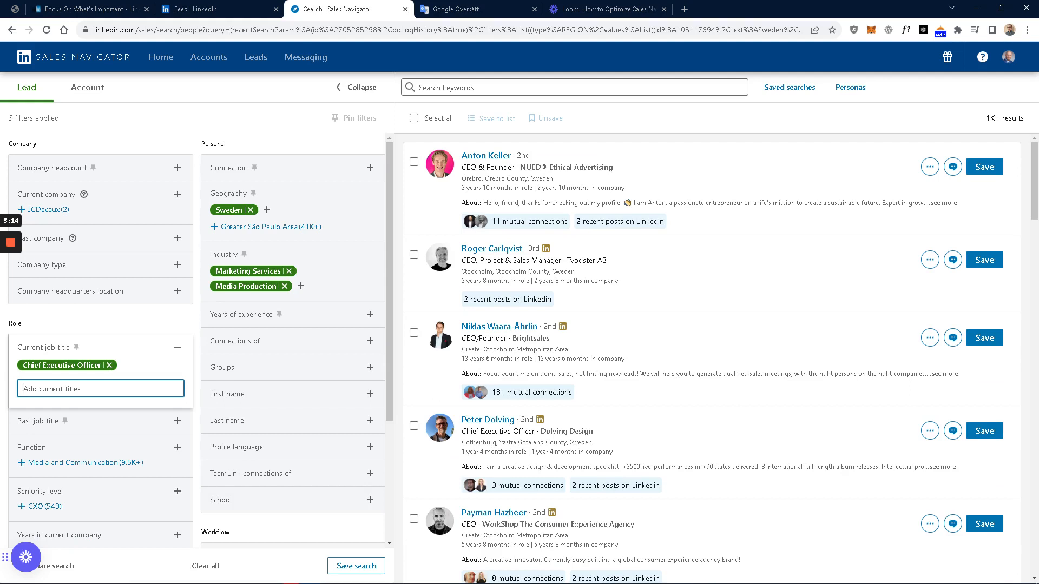
Include the titles Founder and Owner in the Current job title filter as well
{"action": "type", "text": "Founder"}
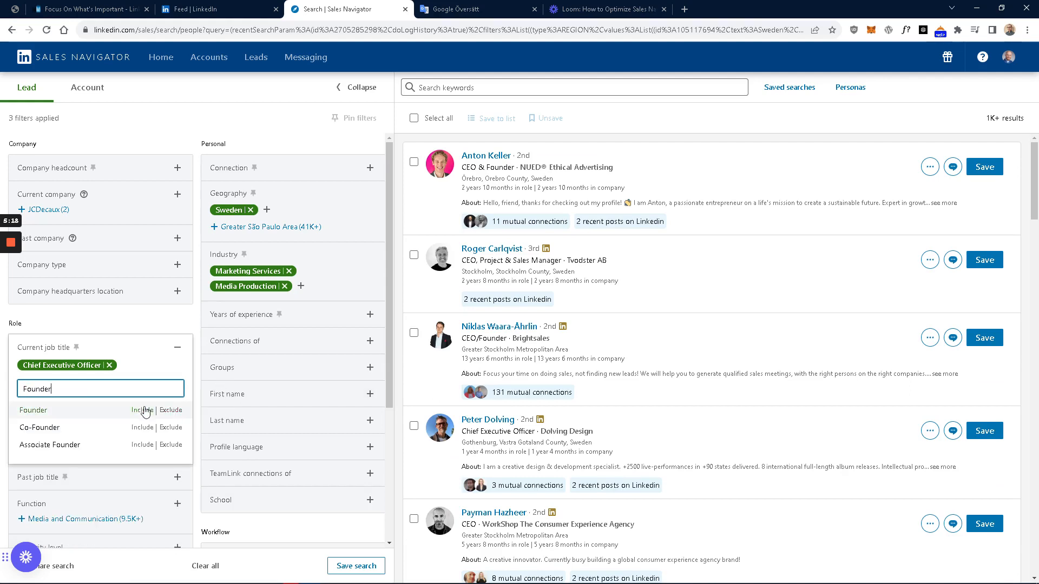
{"action": "left_click", "coordinate": [144, 413]}
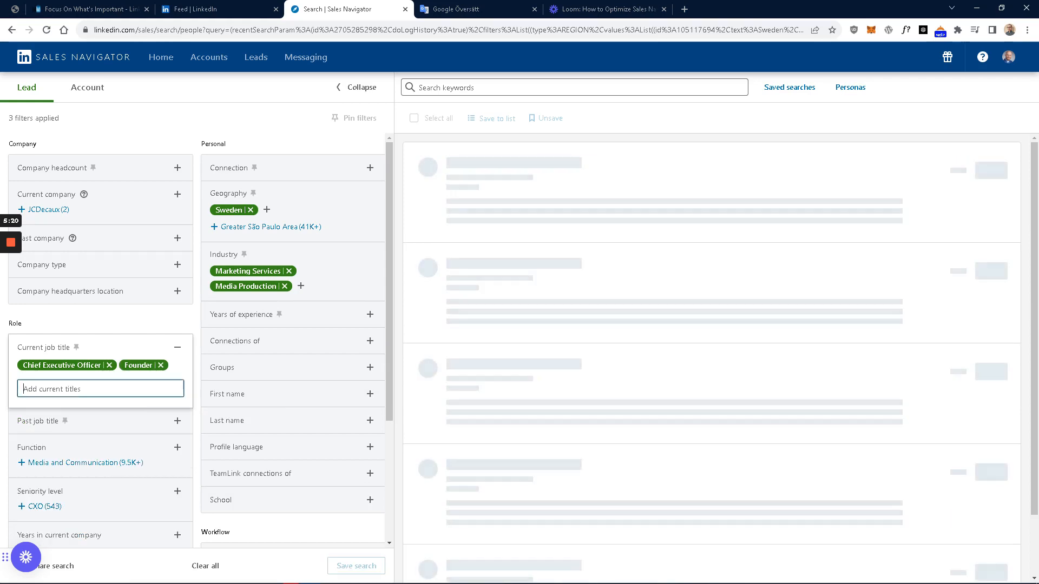
{"action": "type", "text": "Owner"}
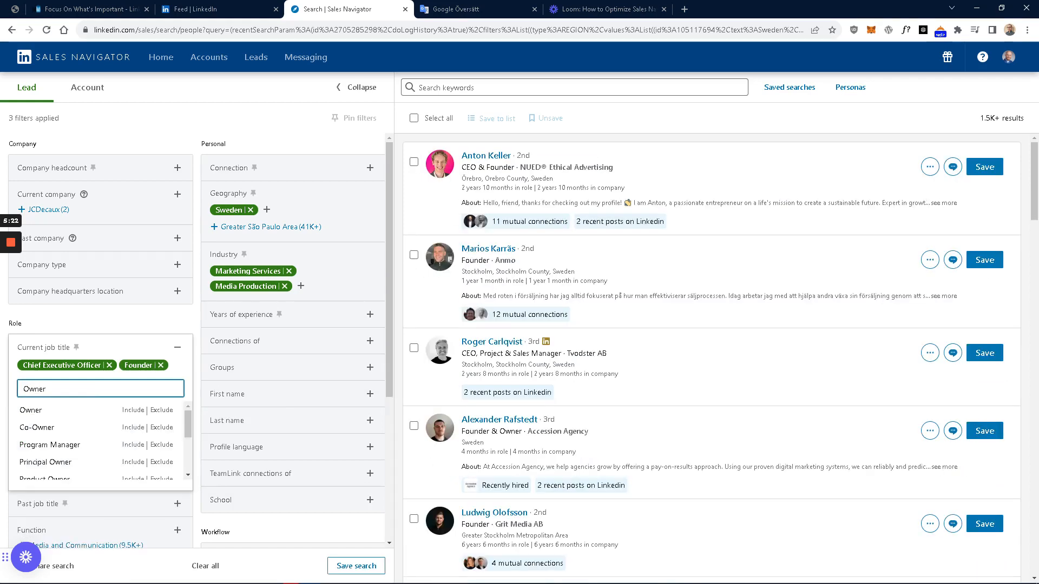
{"action": "left_click", "coordinate": [133, 410]}
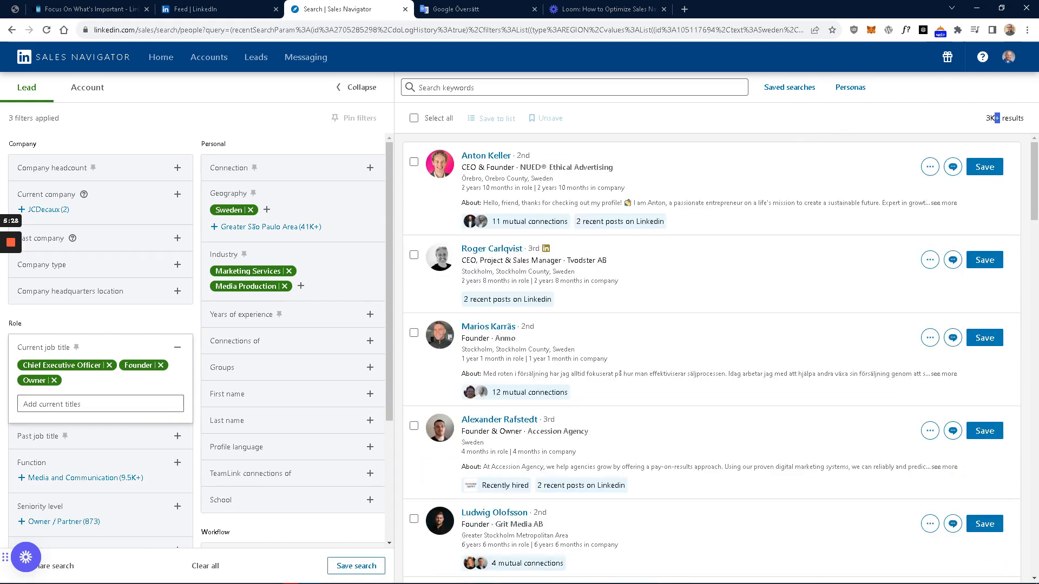
Check the result count and look through the first page of matching leads down to the page navigation
{"action": "left_click_drag", "start_coordinate": [1000, 118], "coordinate": [985, 122]}
{"action": "left_click", "coordinate": [942, 121]}
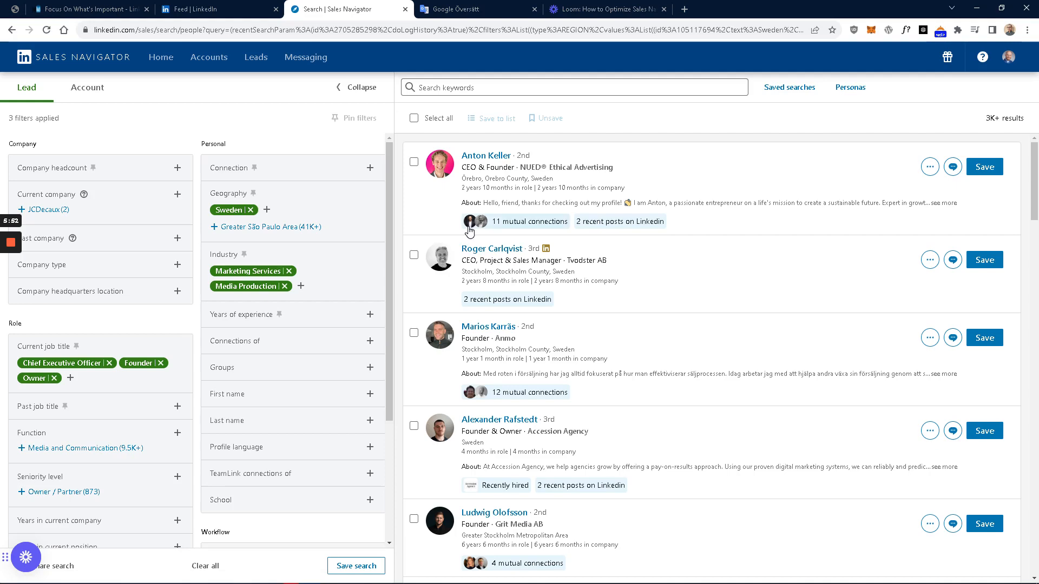
{"action": "scroll", "coordinate": [469, 231], "scroll_direction": "down", "scroll_amount": 14}
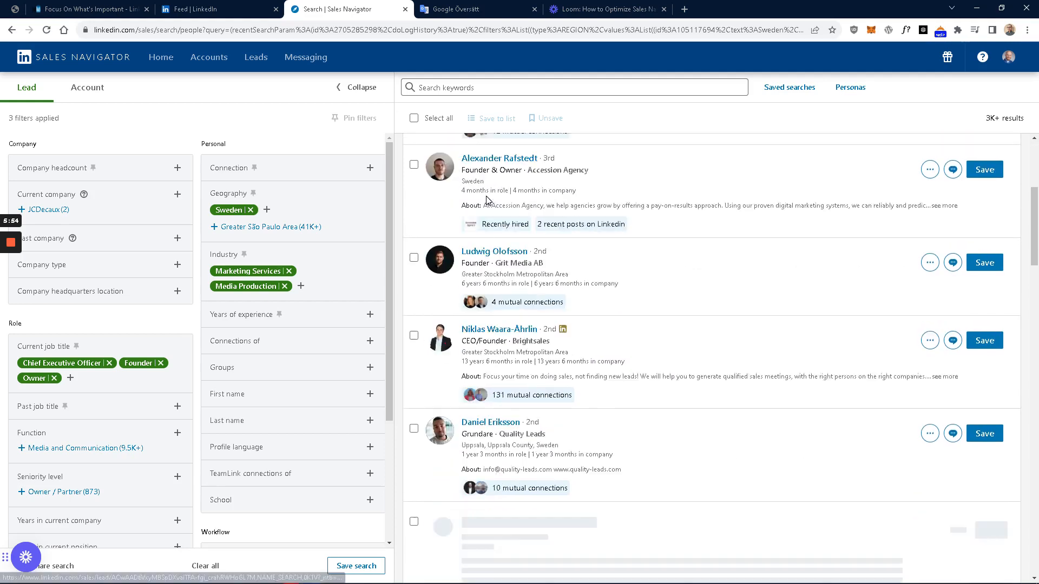
{"action": "scroll", "coordinate": [696, 202], "scroll_direction": "down", "scroll_amount": 15}
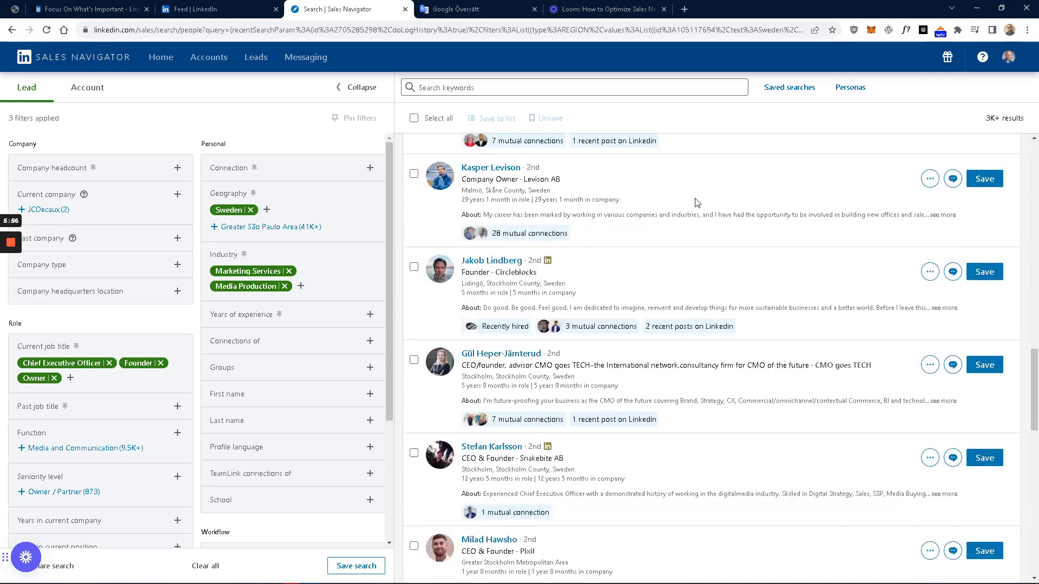
{"action": "scroll", "coordinate": [717, 212], "scroll_direction": "down", "scroll_amount": 6}
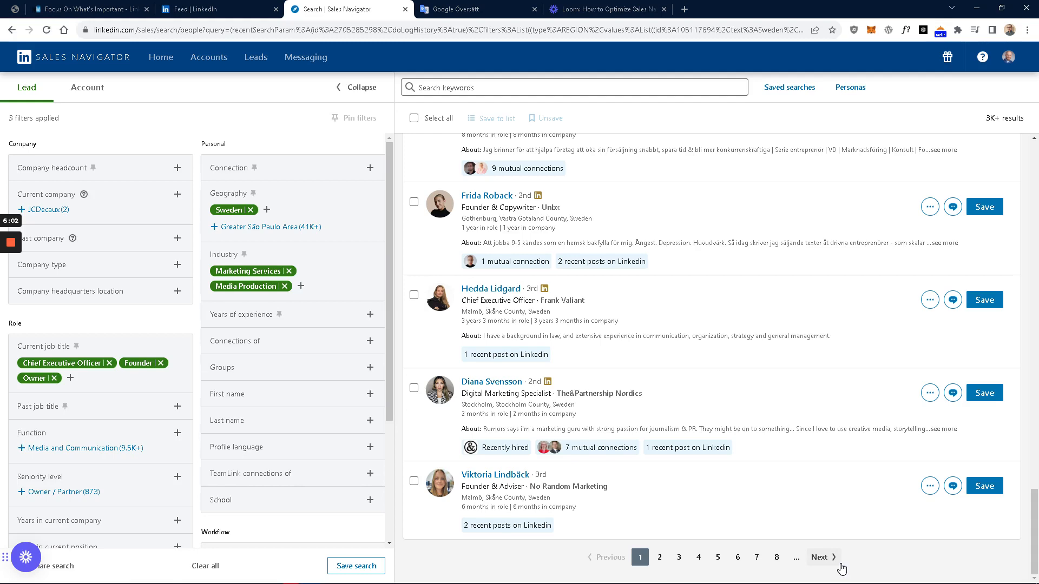
{"action": "scroll", "coordinate": [982, 176], "scroll_direction": "up", "scroll_amount": 20}
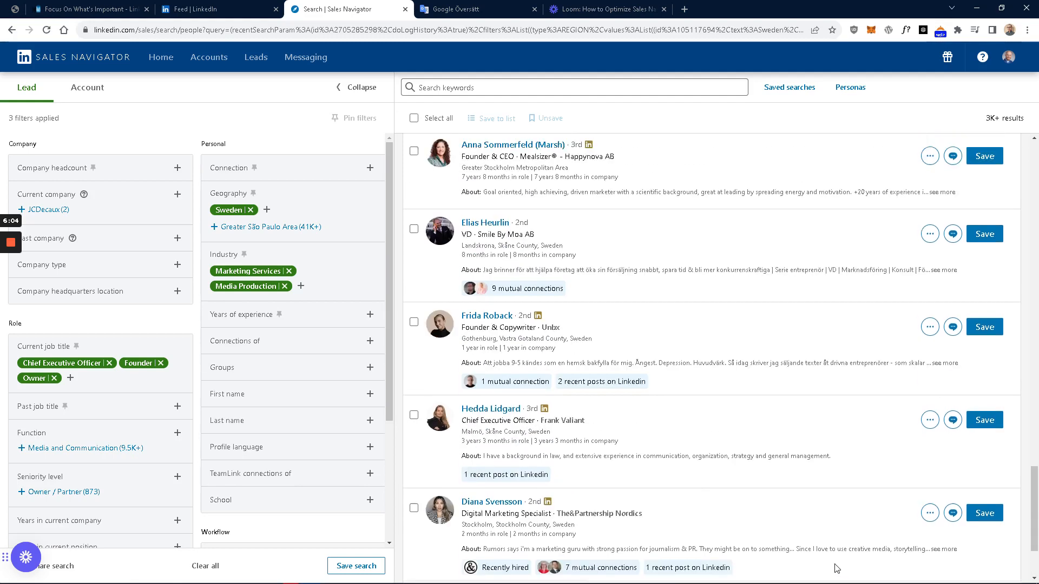
{"action": "scroll", "coordinate": [982, 176], "scroll_direction": "up", "scroll_amount": 5}
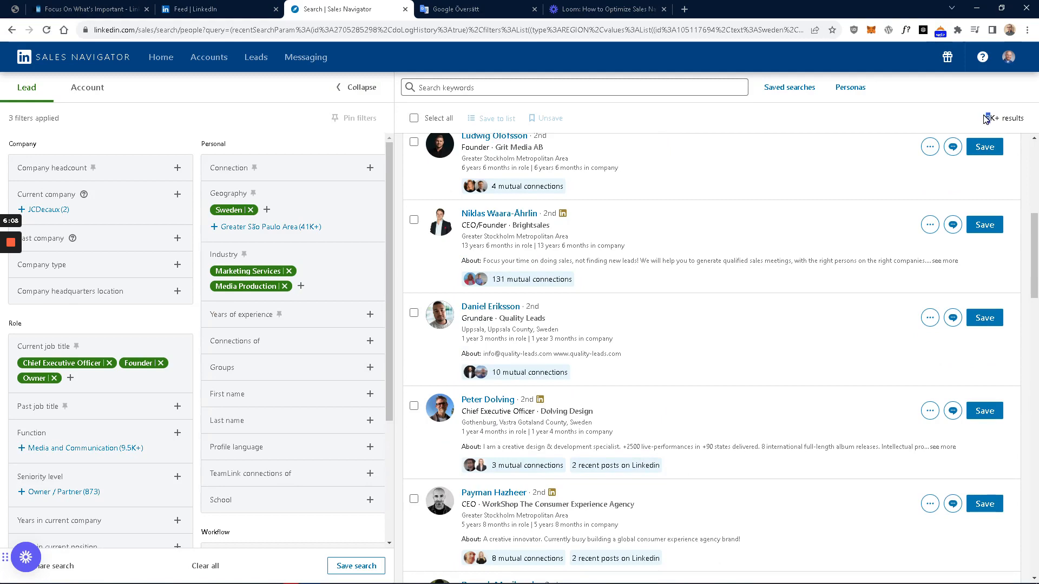
{"action": "scroll", "coordinate": [1035, 259], "scroll_direction": "down", "scroll_amount": 20}
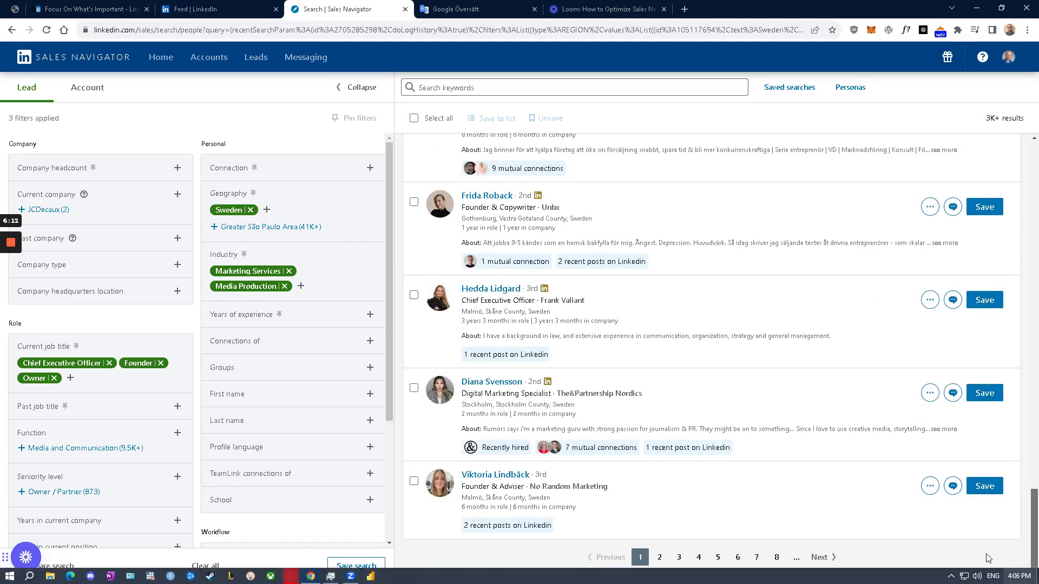
{"action": "scroll", "coordinate": [652, 417], "scroll_direction": "up", "scroll_amount": 6}
{"action": "scroll", "coordinate": [633, 346], "scroll_direction": "up", "scroll_amount": 15}
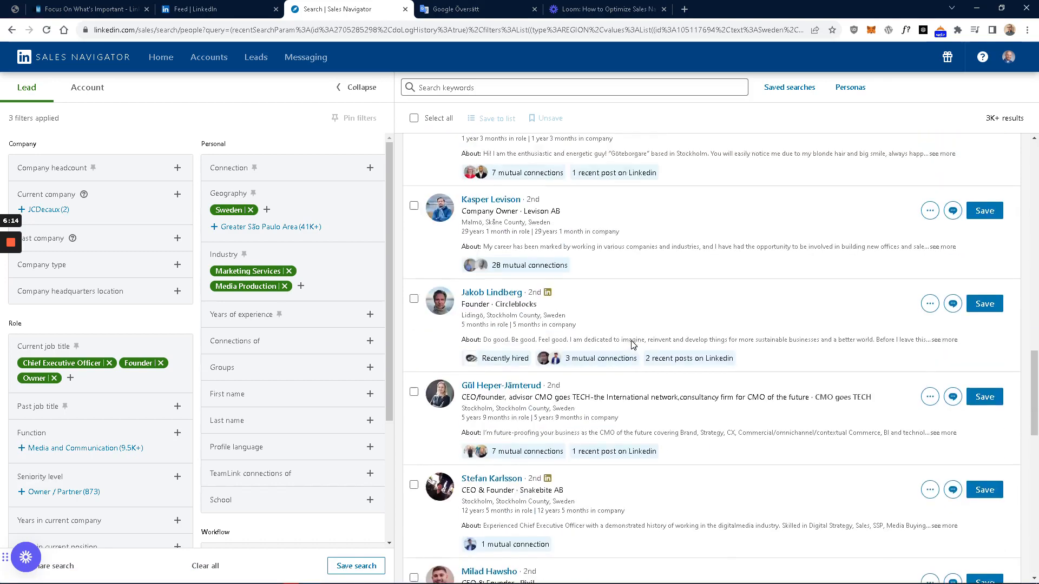
{"action": "scroll", "coordinate": [595, 187], "scroll_direction": "up", "scroll_amount": 6}
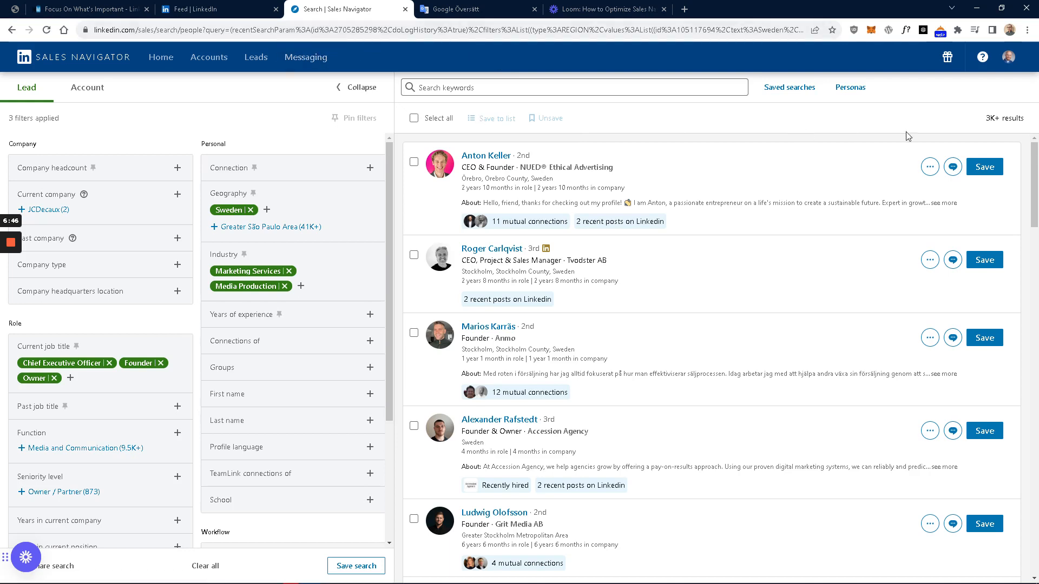
Check the result count and restrict the Company headcount filter to the 1-10 and 11-50 size ranges
{"action": "double_click", "coordinate": [989, 117]}
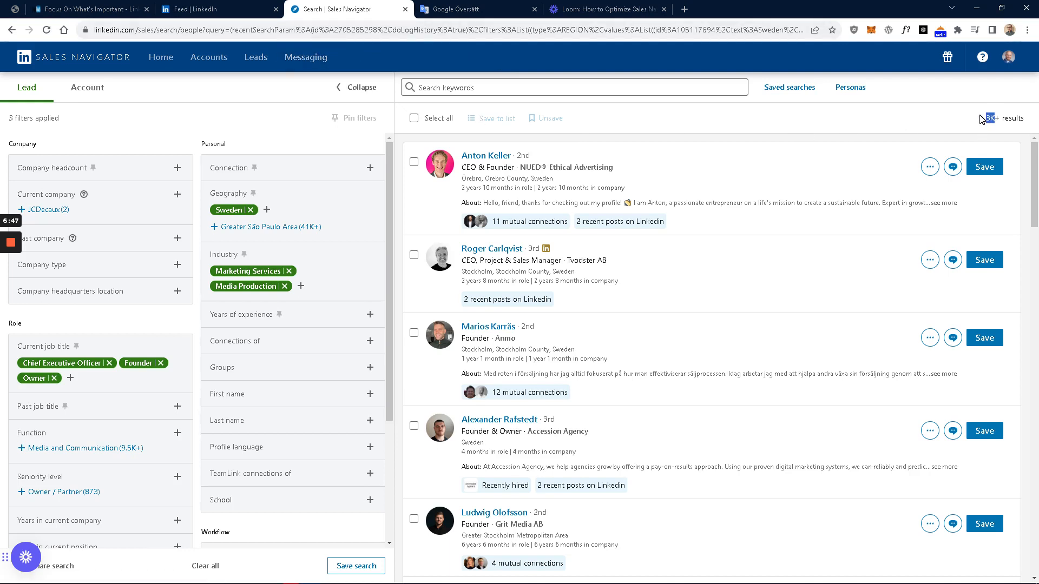
{"action": "left_click", "coordinate": [826, 119]}
{"action": "left_click", "coordinate": [153, 173]}
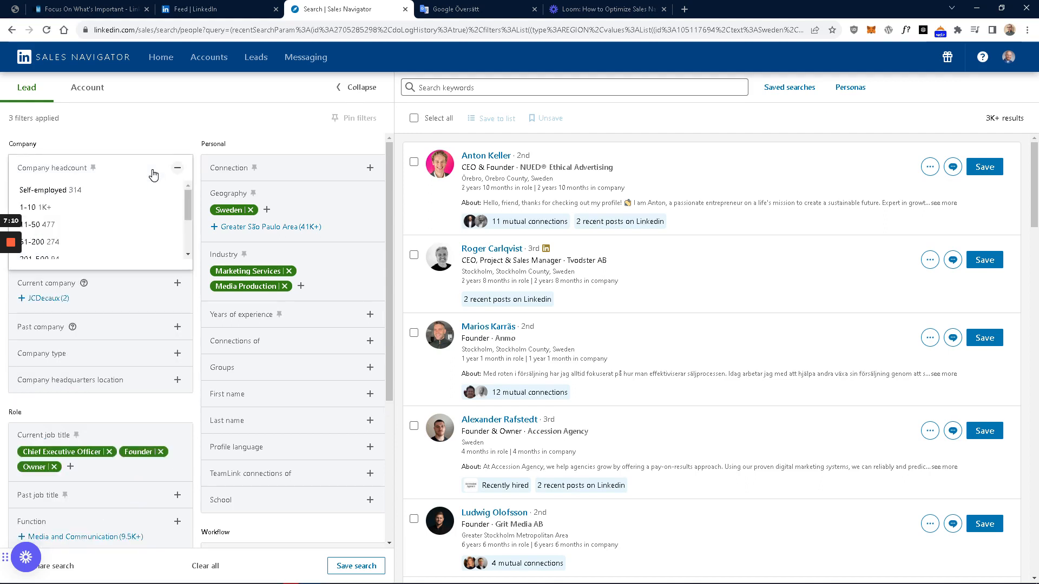
{"action": "left_click", "coordinate": [91, 209]}
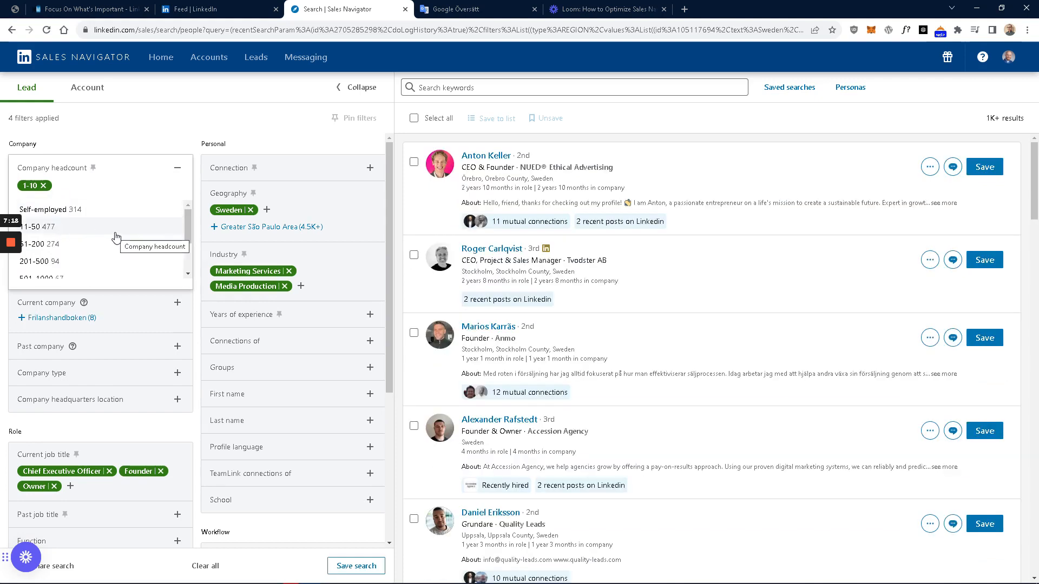
{"action": "left_click", "coordinate": [116, 238]}
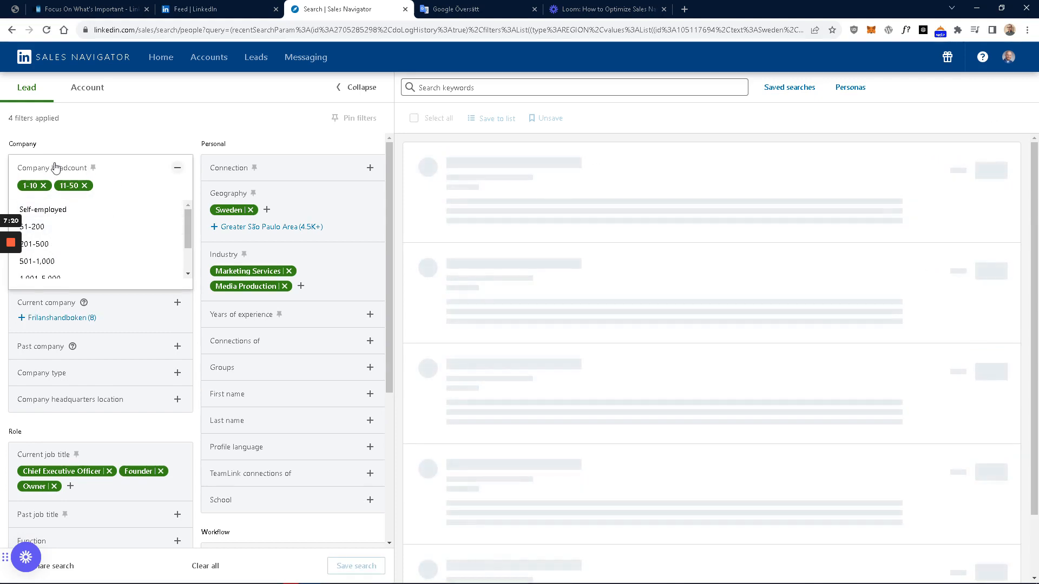
{"action": "scroll", "coordinate": [92, 216], "scroll_direction": "down", "scroll_amount": 2}
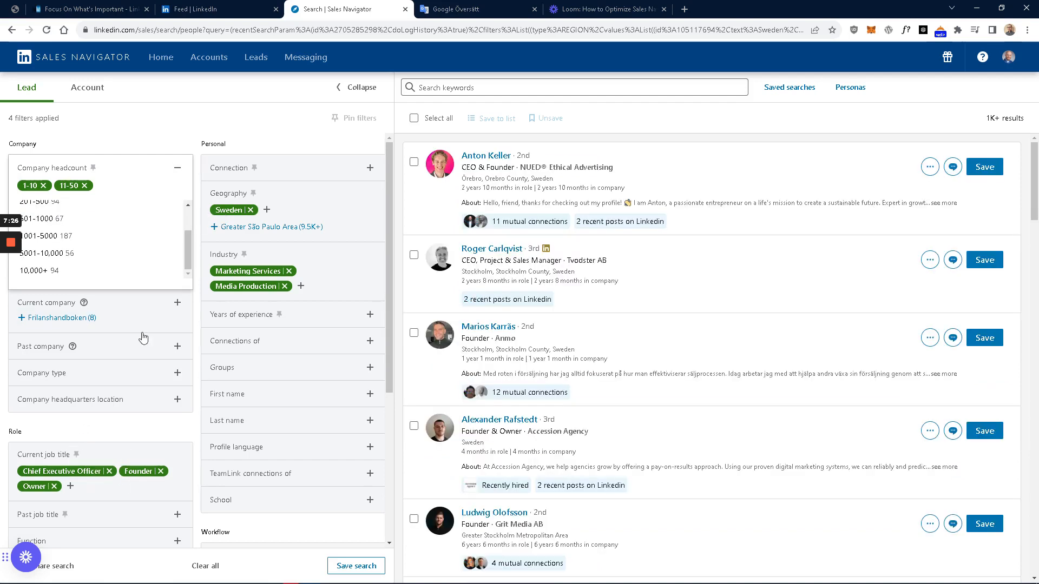
{"action": "left_click", "coordinate": [992, 118]}
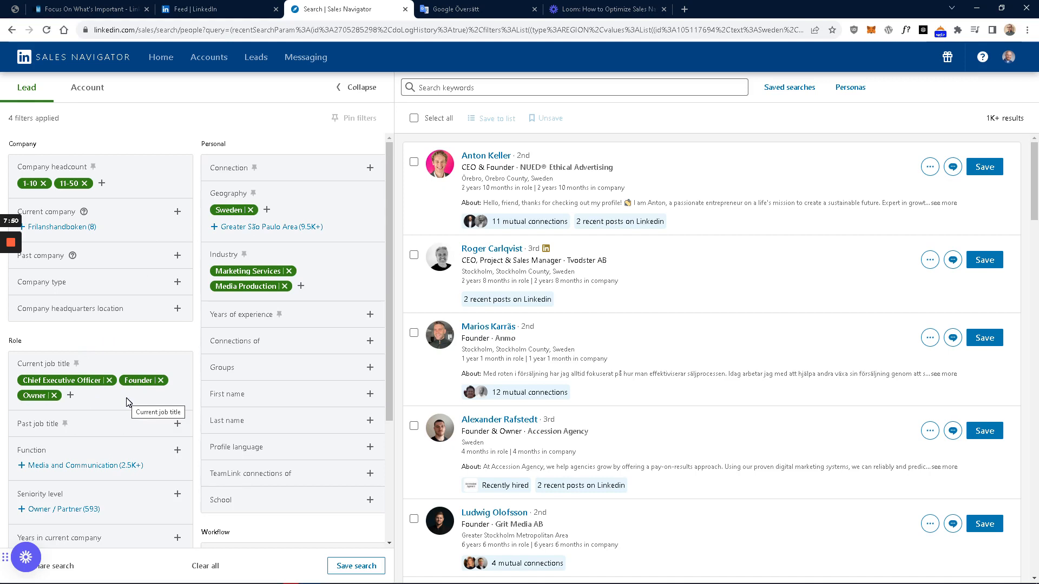
Translate "Founder" from English into Swedish in Google Translate, copy "Grundare" and return to Sales Navigator
{"action": "left_click", "coordinate": [428, 12]}
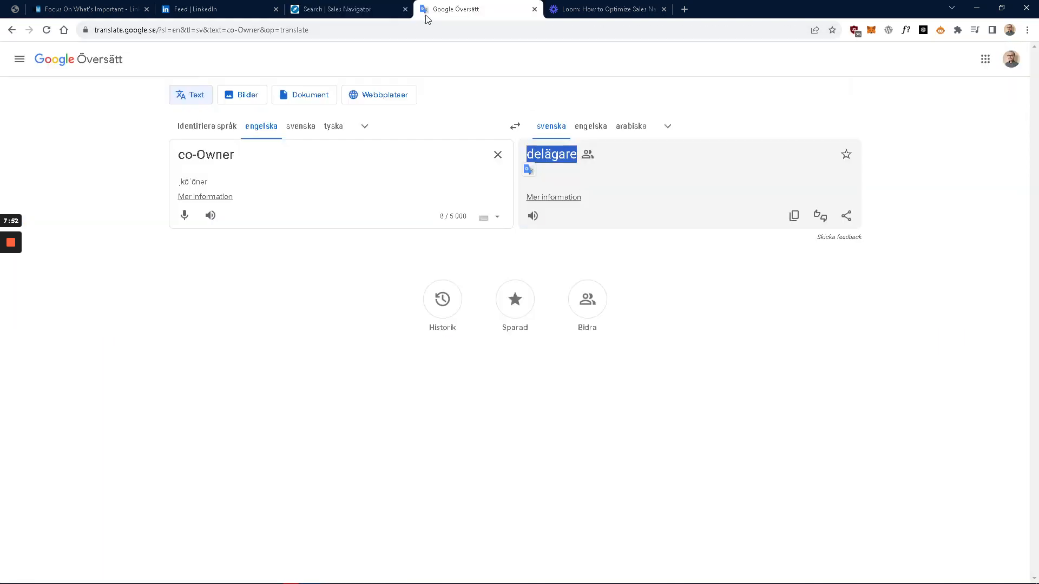
{"action": "left_click_drag", "start_coordinate": [258, 158], "coordinate": [149, 167]}
{"action": "type", "text": "Founder"}
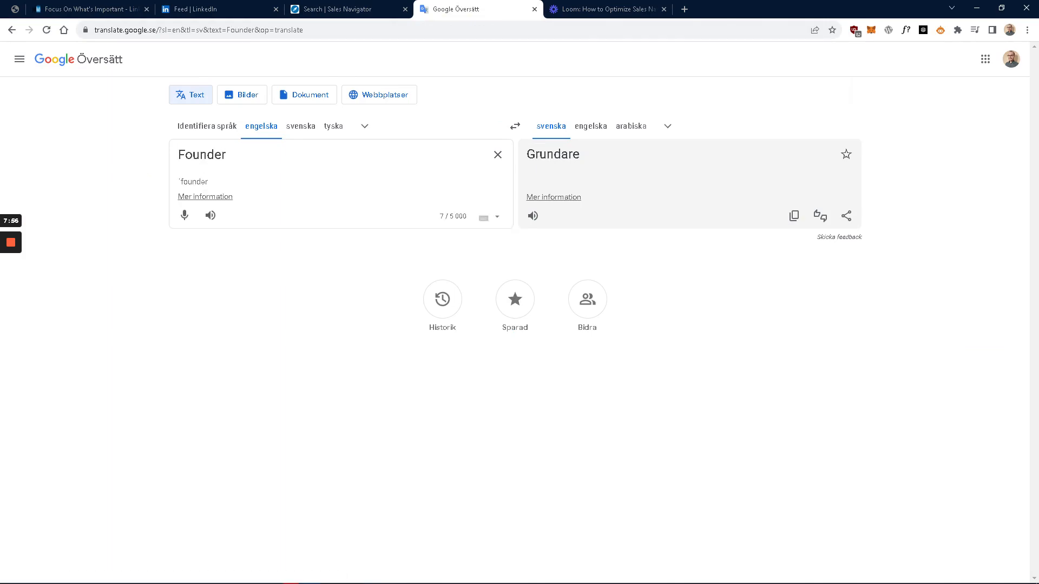
{"action": "left_click_drag", "start_coordinate": [592, 155], "coordinate": [520, 154]}
{"action": "key", "text": "ctrl+c"}
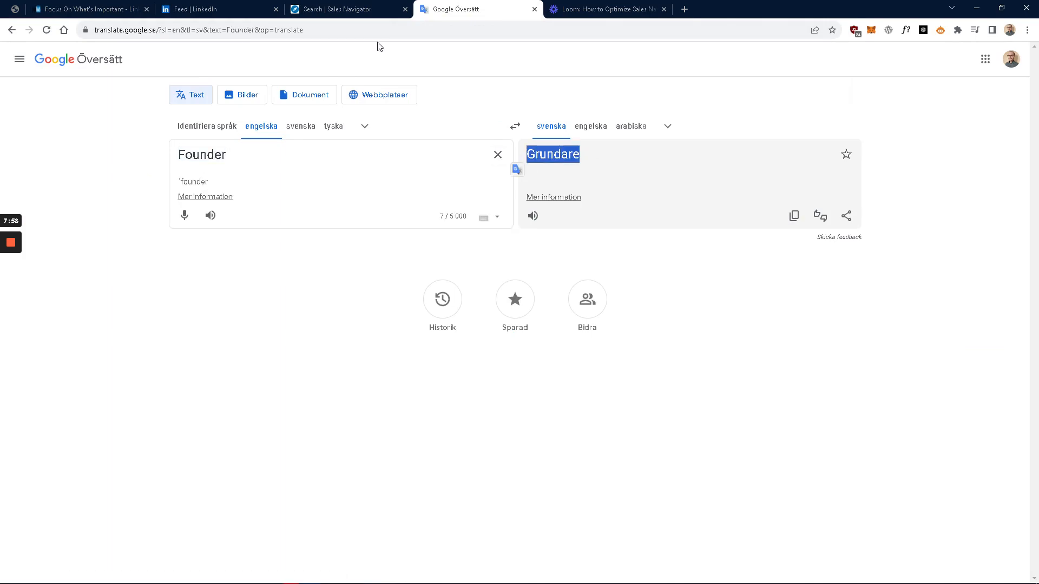
{"action": "left_click", "coordinate": [368, 7]}
Look up "sales" in the Current job title filter and examine the suggested titles without including any
{"action": "left_click", "coordinate": [70, 395]}
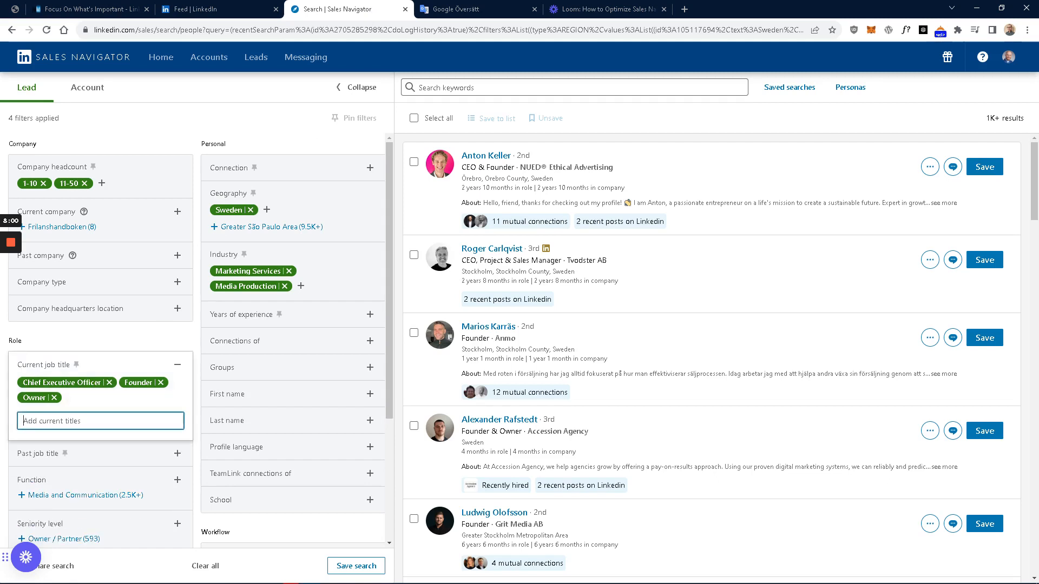
{"action": "key", "text": "ctrl+v"}
{"action": "key", "text": "BackSpace"}
{"action": "key", "text": "BackSpace"}
{"action": "key", "text": "BackSpace"}
{"action": "key", "text": "BackSpace"}
{"action": "type", "text": "sales"}
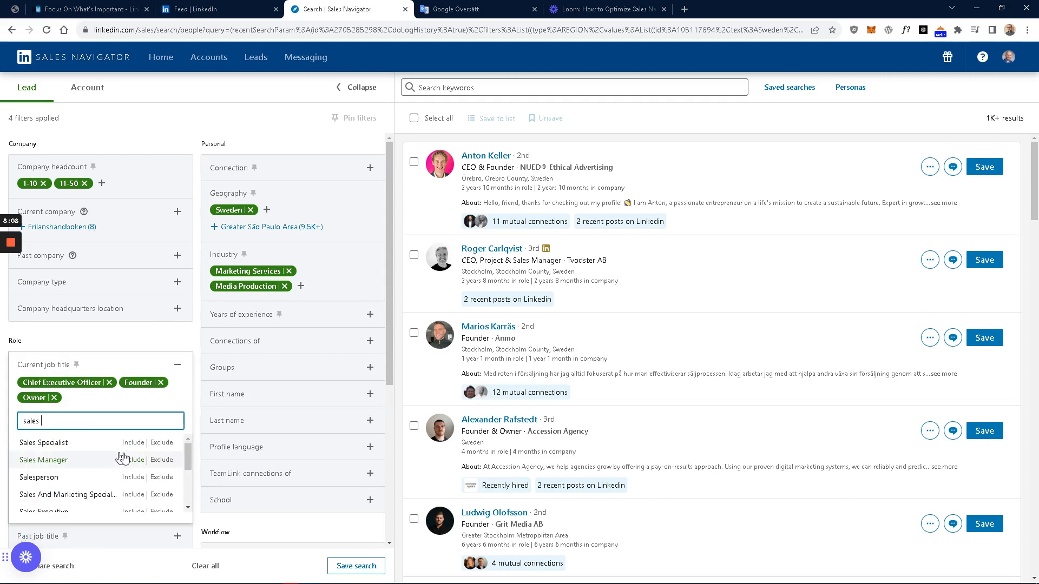
{"action": "left_click_drag", "start_coordinate": [65, 421], "coordinate": [3, 422]}
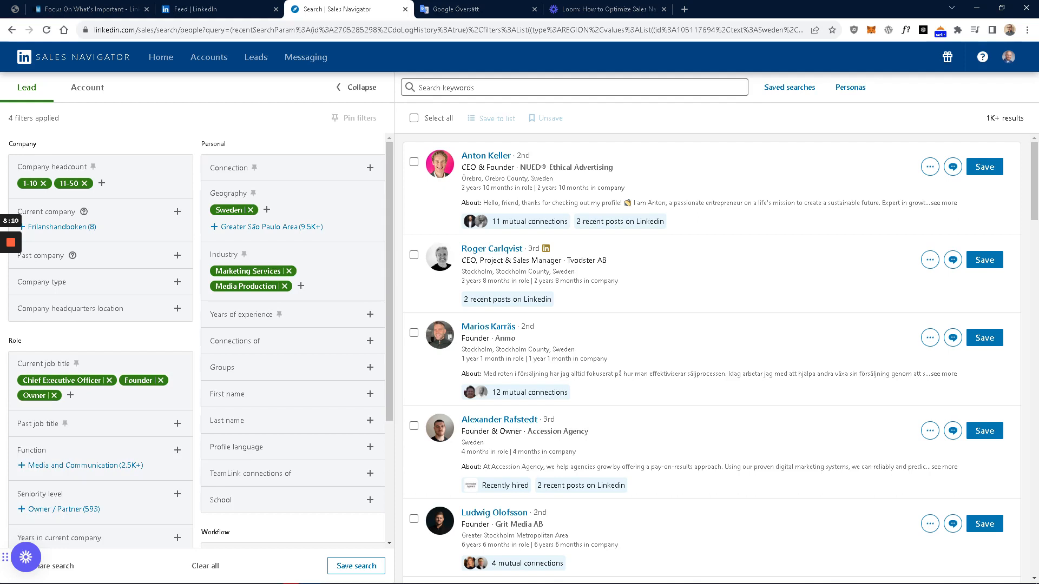
Include the Swedish title "Grundare" in the Current job title filter and check the result count
{"action": "left_click", "coordinate": [70, 395]}
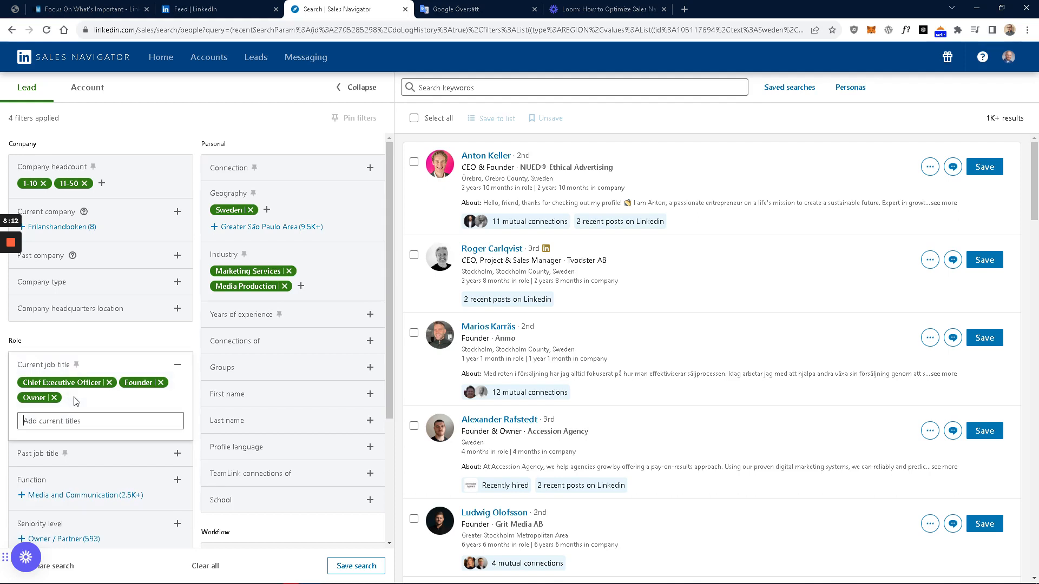
{"action": "type", "text": "Grundare"}
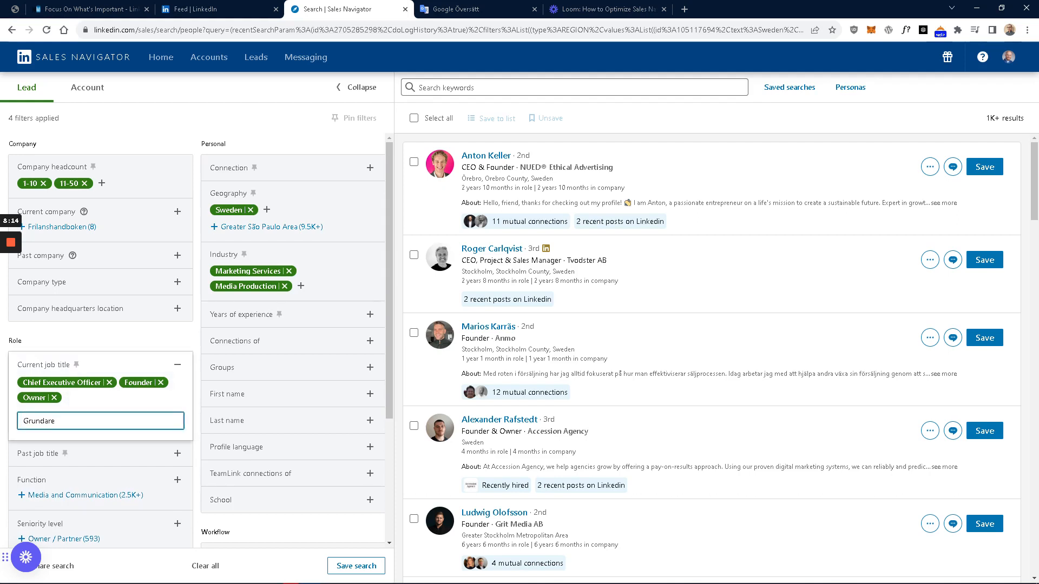
{"action": "key", "text": "Return"}
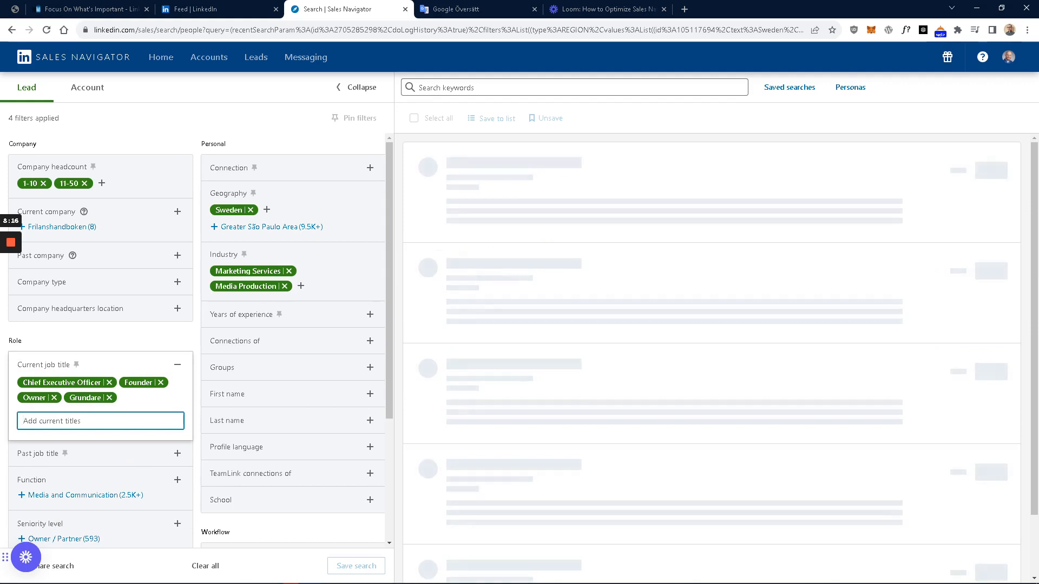
{"action": "left_click_drag", "start_coordinate": [986, 118], "coordinate": [990, 118]}
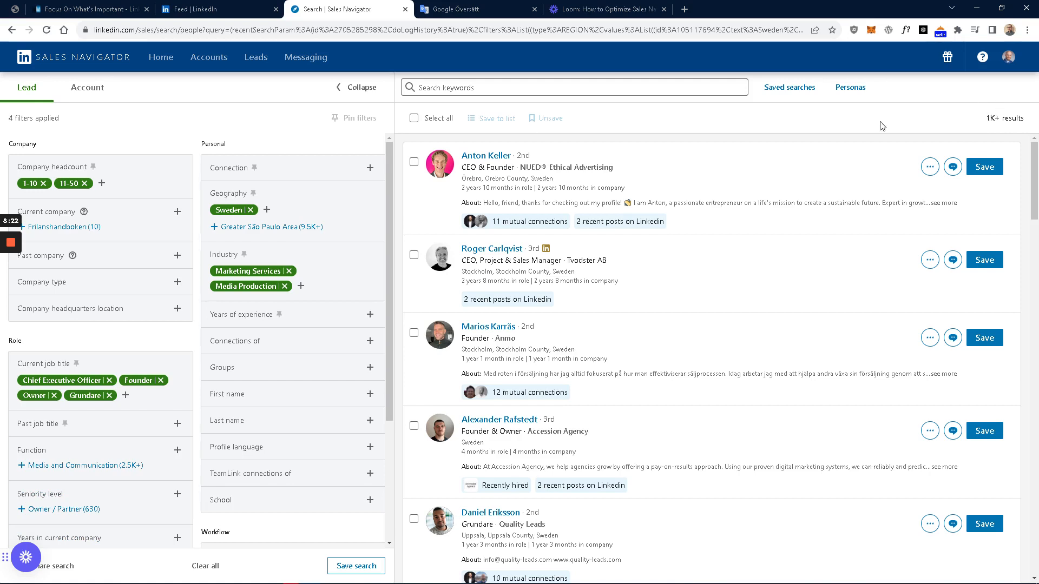
Switch to Google Translate, translate "owner" into Swedish and copy the translation "ägare"
{"action": "left_click", "coordinate": [125, 398]}
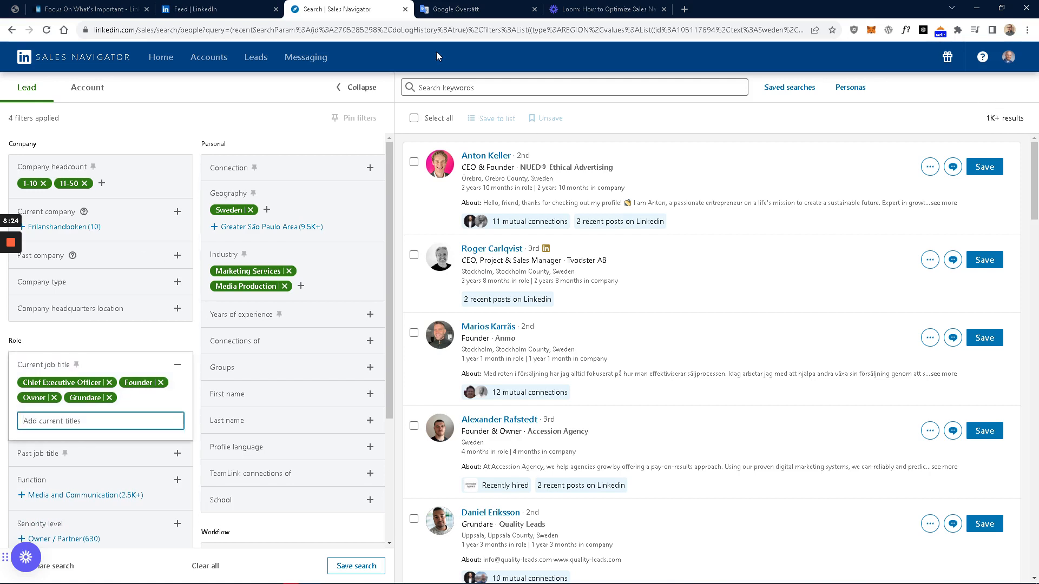
{"action": "left_click", "coordinate": [450, 7]}
{"action": "left_click_drag", "start_coordinate": [260, 169], "coordinate": [116, 158]}
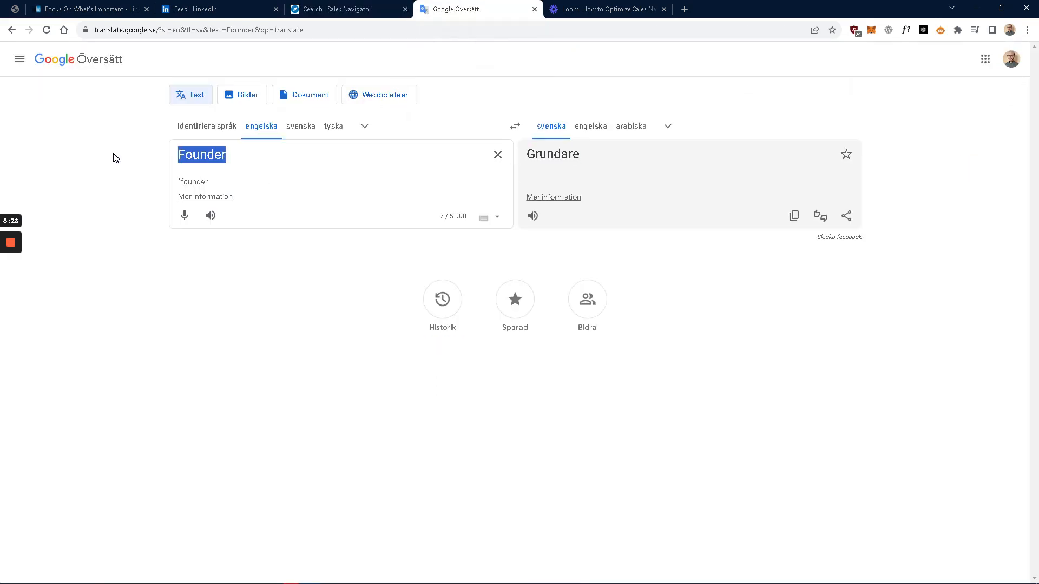
{"action": "type", "text": "owner"}
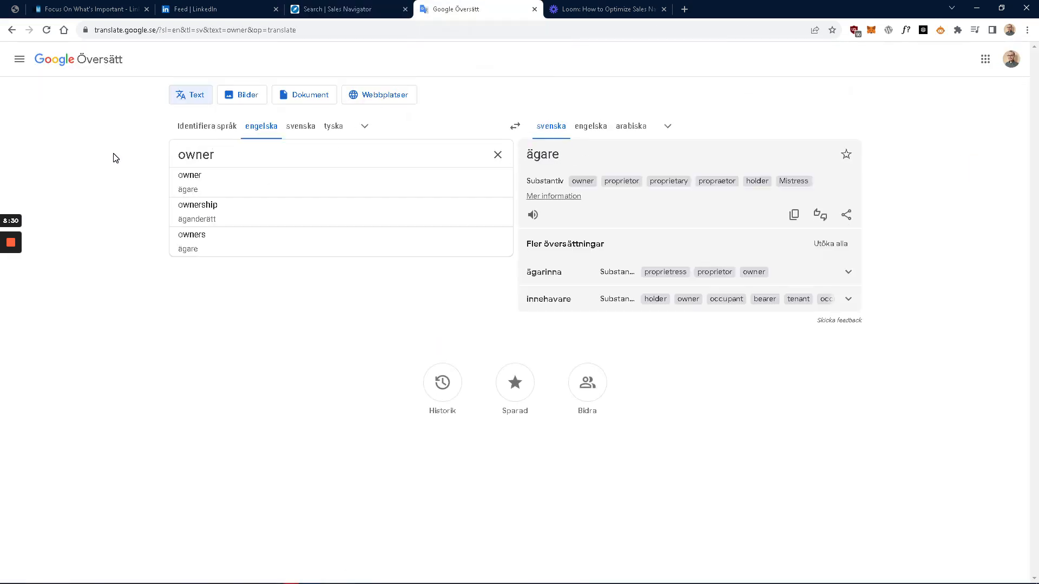
{"action": "left_click_drag", "start_coordinate": [576, 157], "coordinate": [522, 156]}
{"action": "key", "text": "ctrl+c"}
Return to Sales Navigator and include the copied title "ägare" in the Current job title filter
{"action": "left_click", "coordinate": [306, 5]}
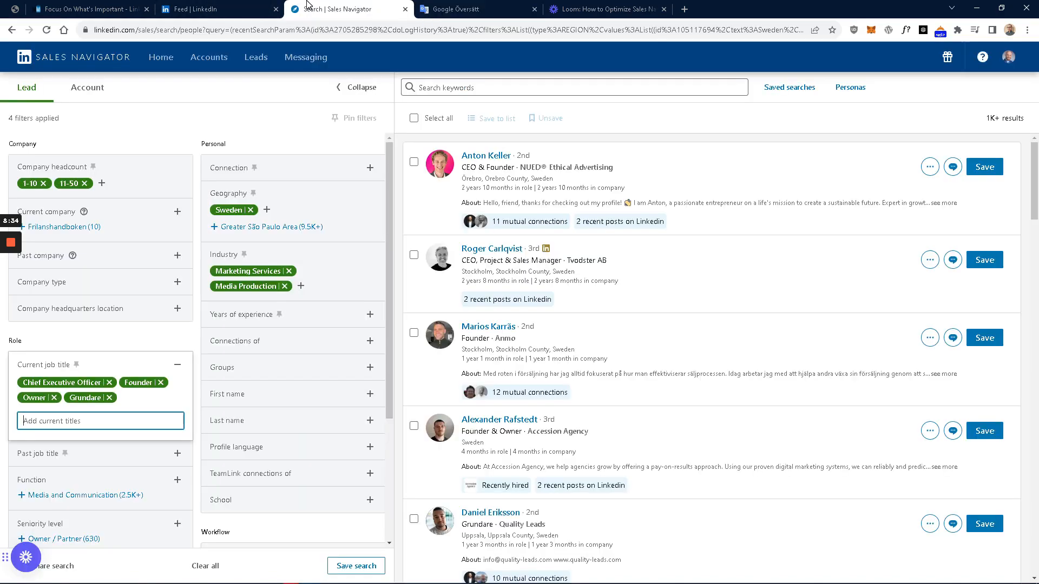
{"action": "key", "text": "ctrl+v"}
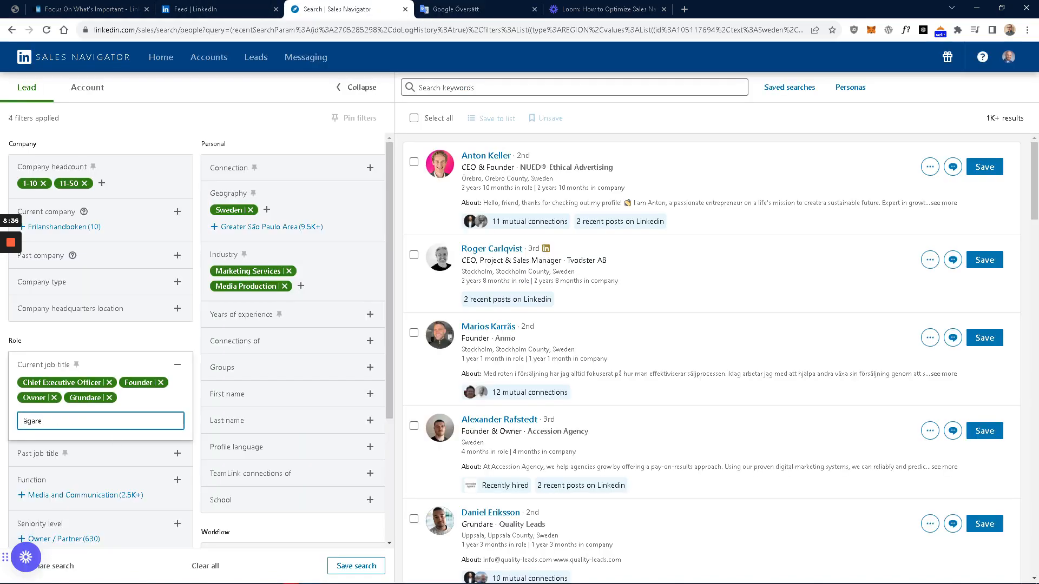
{"action": "key", "text": "Return"}
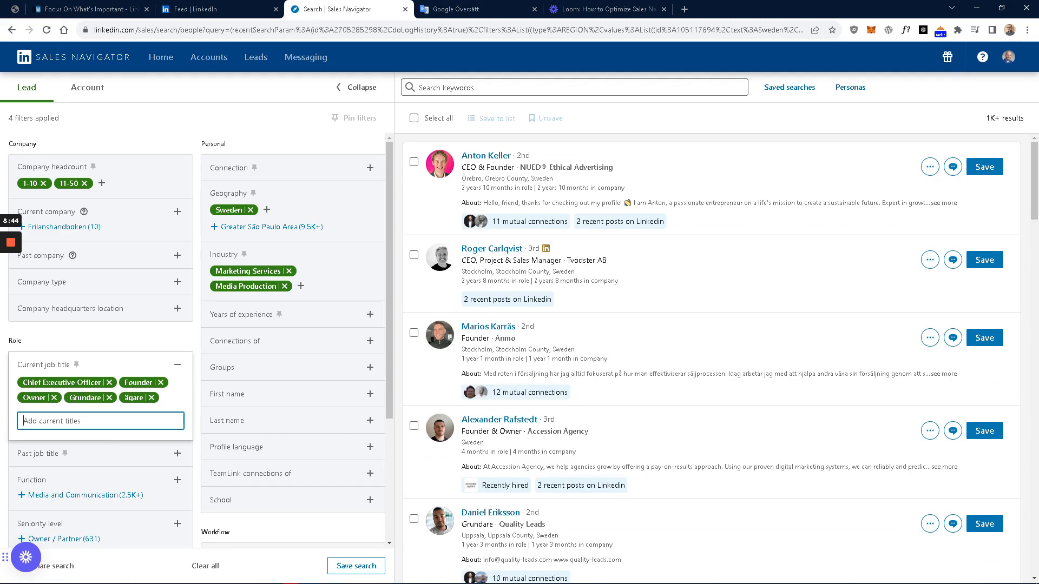
Switch to Google Translate and translate "CEO" from English into Swedish
{"action": "left_click", "coordinate": [428, 8]}
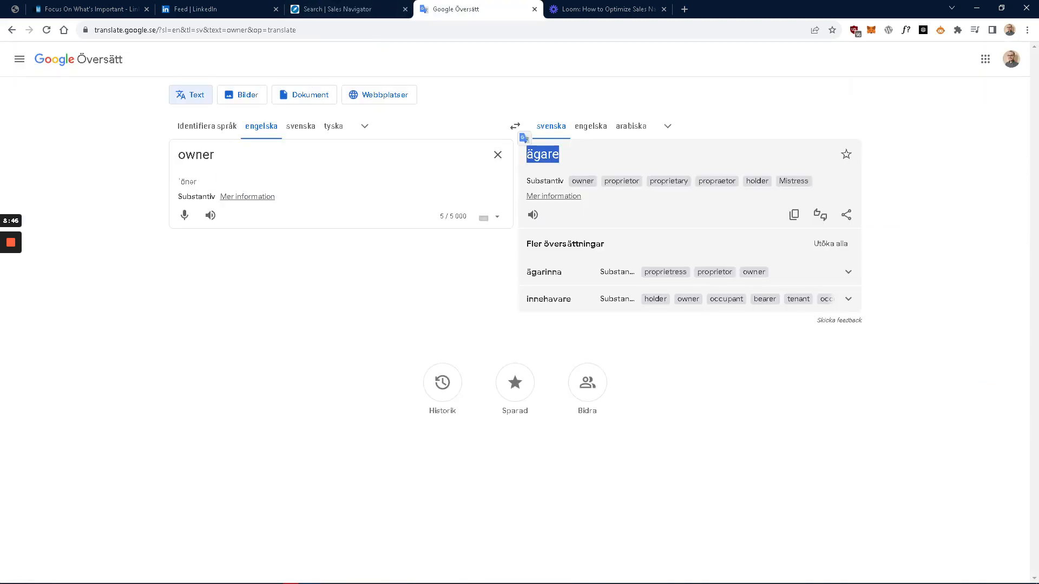
{"action": "left_click_drag", "start_coordinate": [185, 155], "coordinate": [165, 162]}
{"action": "type", "text": "CEO"}
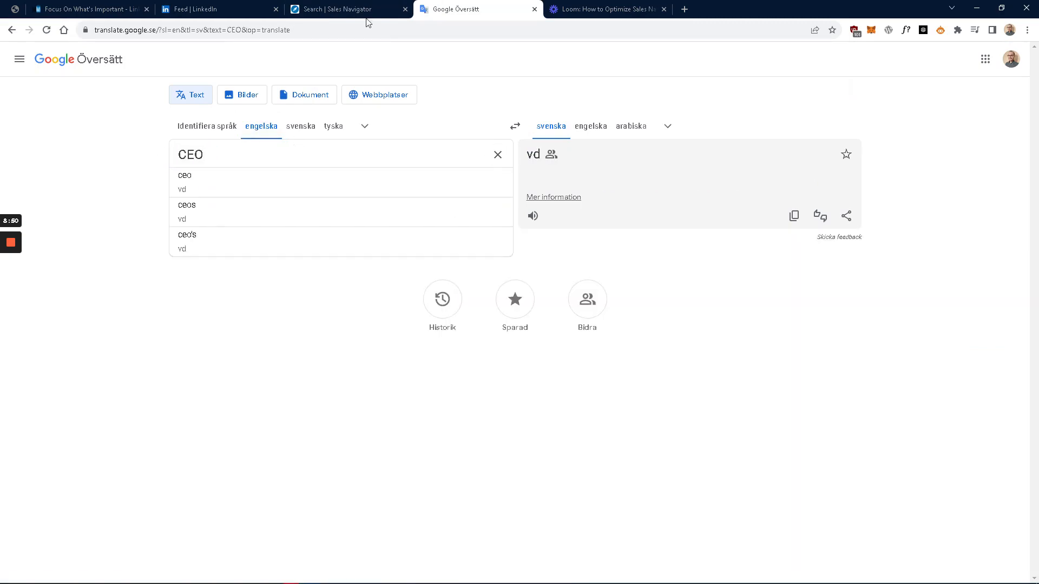
Return to Sales Navigator, enter the current job title "VD", re-enter it in lowercase as "vd", and check the result count
{"action": "left_click", "coordinate": [352, 10]}
{"action": "type", "text": "V"}
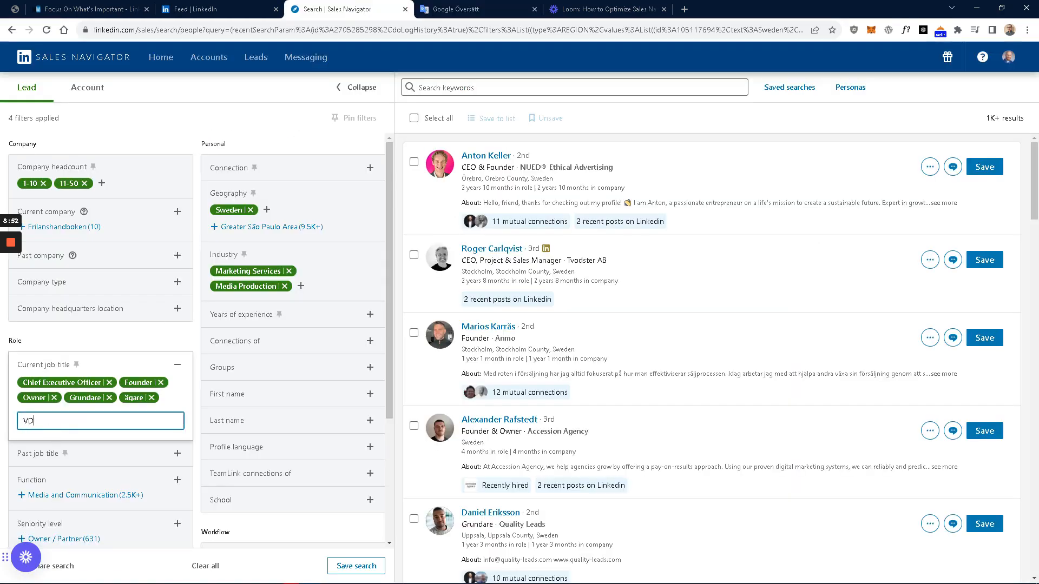
{"action": "type", "text": "D"}
{"action": "key", "text": "Return"}
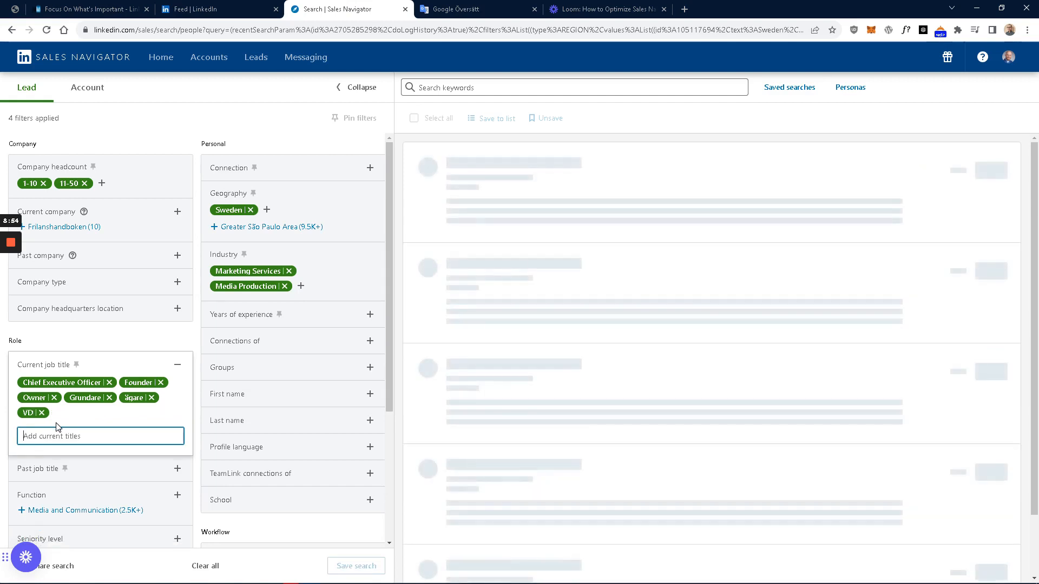
{"action": "type", "text": "vd"}
{"action": "key", "text": "Return"}
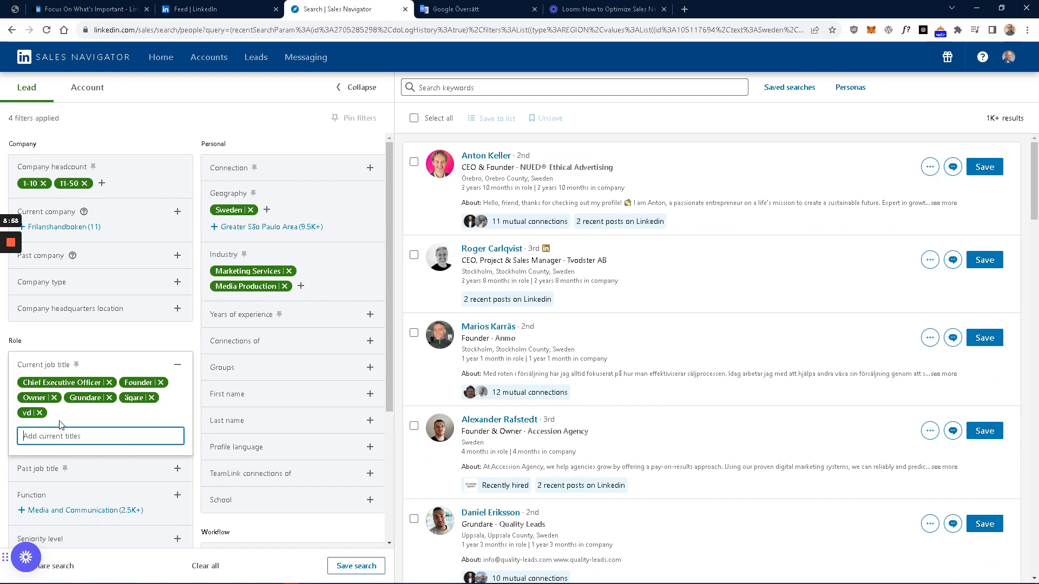
{"action": "double_click", "coordinate": [989, 118]}
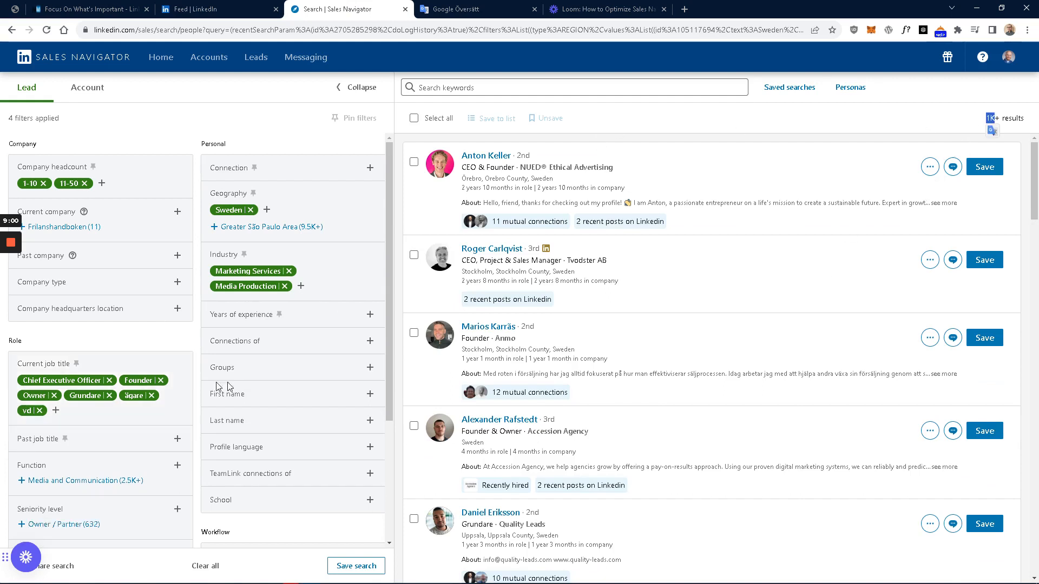
{"action": "left_click", "coordinate": [138, 340]}
Look up "co-owner" in the Current job title filter, include Co-Owner and check the result count
{"action": "left_click", "coordinate": [55, 411]}
{"action": "type", "text": "co"}
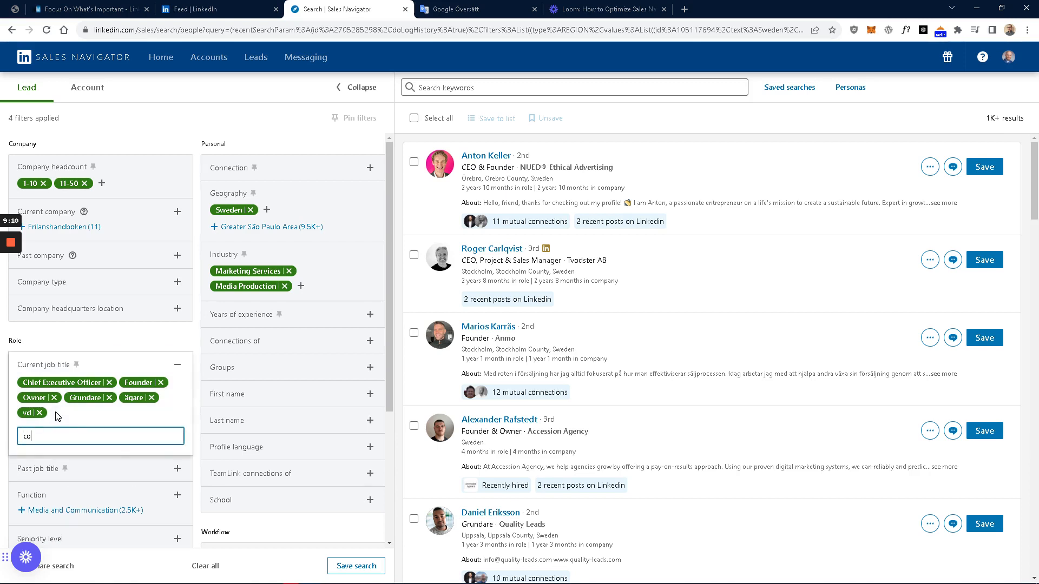
{"action": "type", "text": "-owner"}
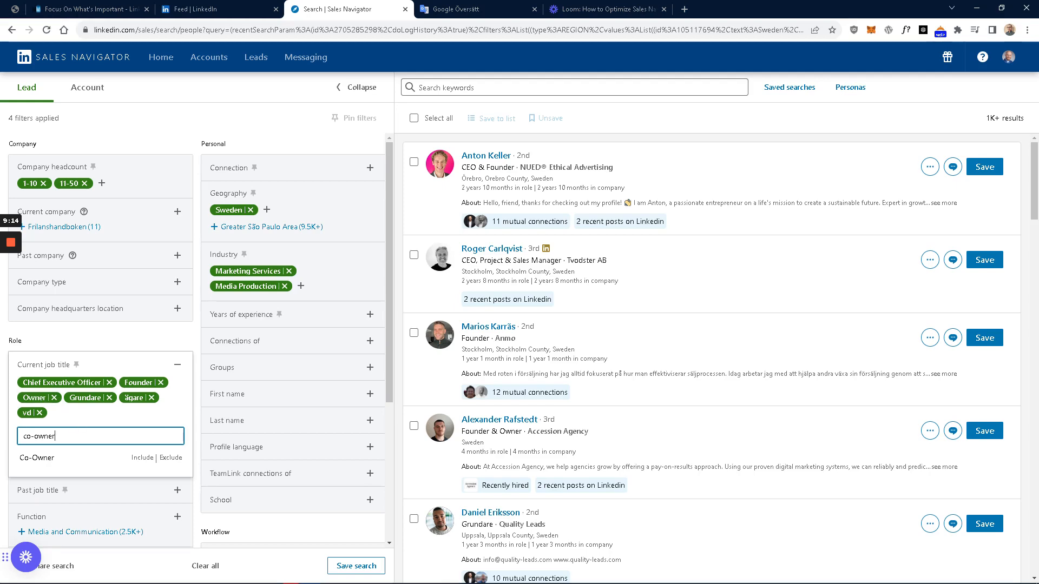
{"action": "left_click", "coordinate": [143, 457]}
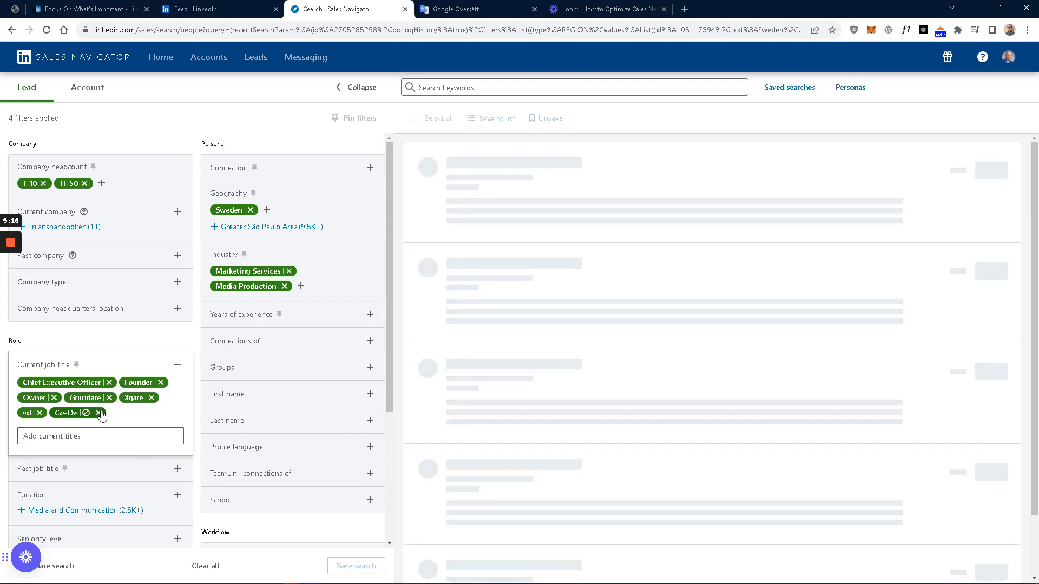
{"action": "double_click", "coordinate": [988, 118]}
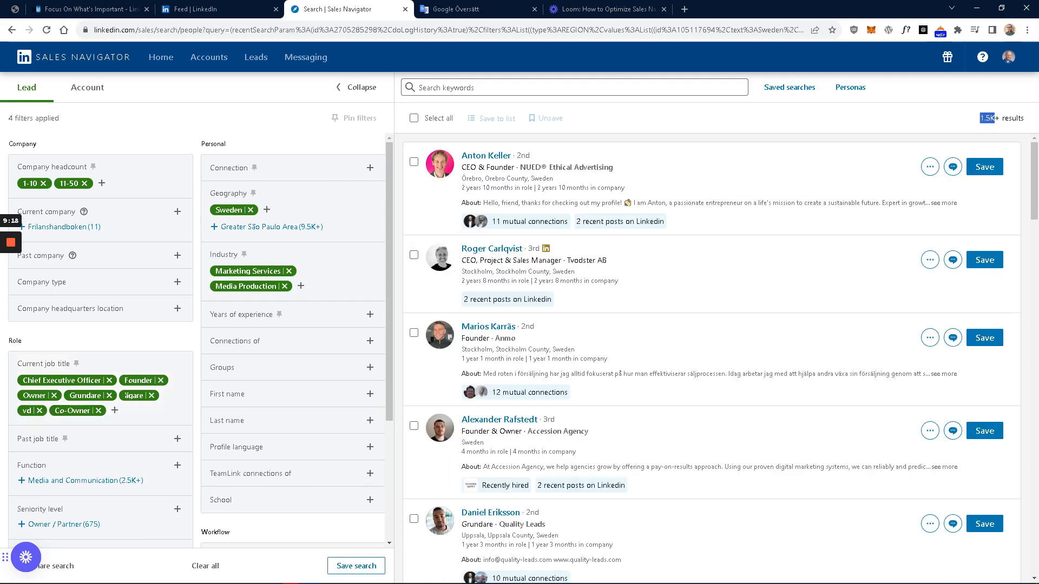
{"action": "left_click", "coordinate": [918, 114]}
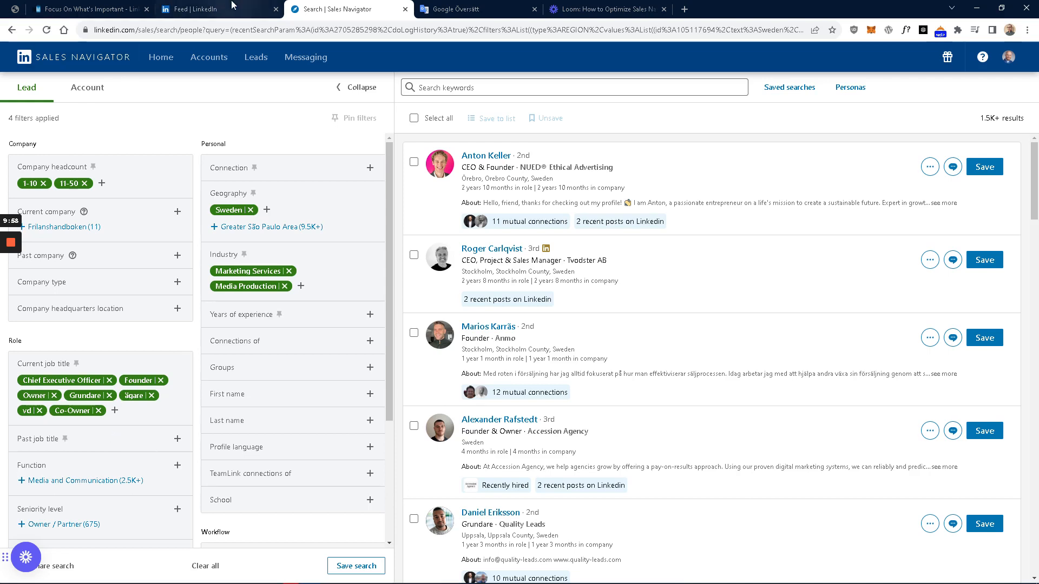
Switch to Google Translate, translate "co-owner" from English into Swedish and copy the translation
{"action": "left_click", "coordinate": [476, 8]}
{"action": "key", "text": "ctrl+a"}
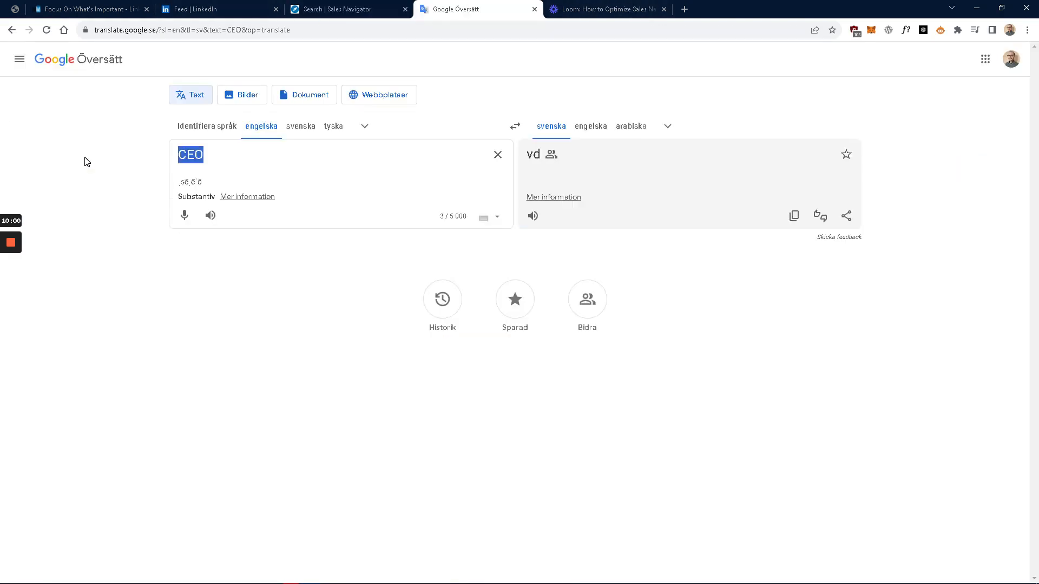
{"action": "type", "text": "co-owner"}
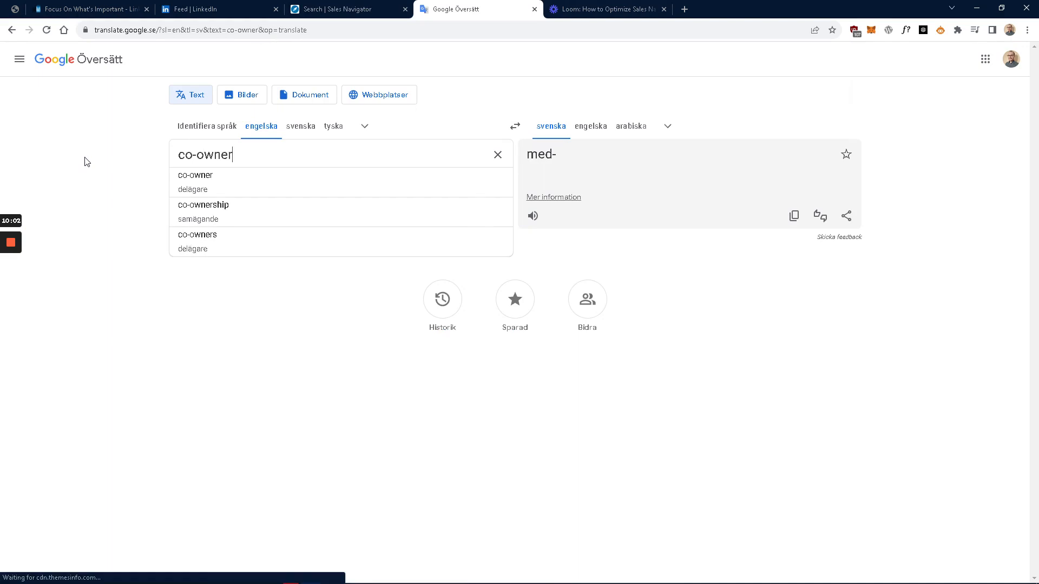
{"action": "key", "text": "Return"}
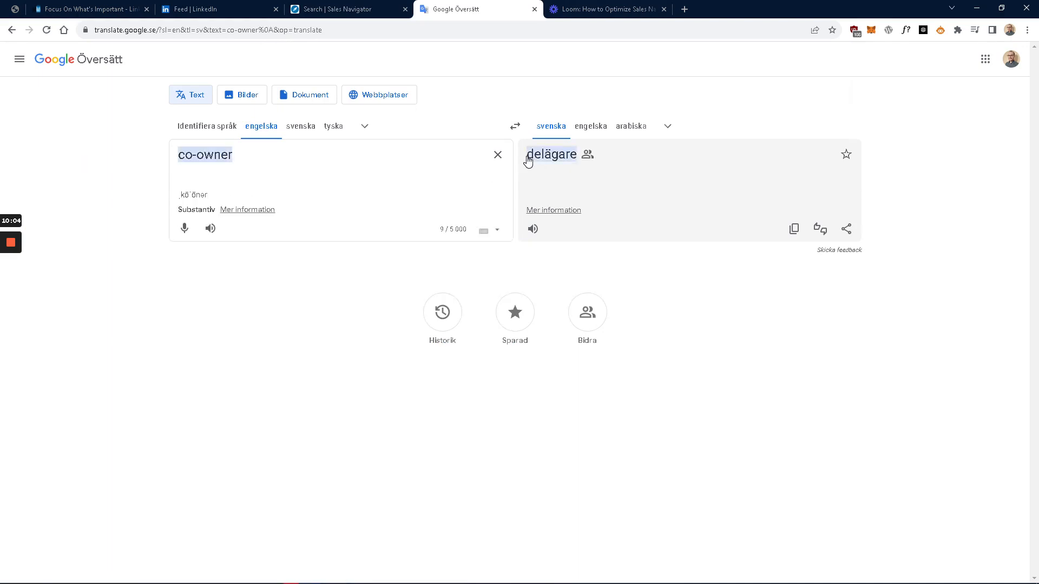
{"action": "left_click_drag", "start_coordinate": [527, 156], "coordinate": [575, 158]}
{"action": "key", "text": "ctrl+c"}
Return to Sales Navigator and include the copied title "delägare" in the Current job title filter
{"action": "left_click", "coordinate": [335, 9]}
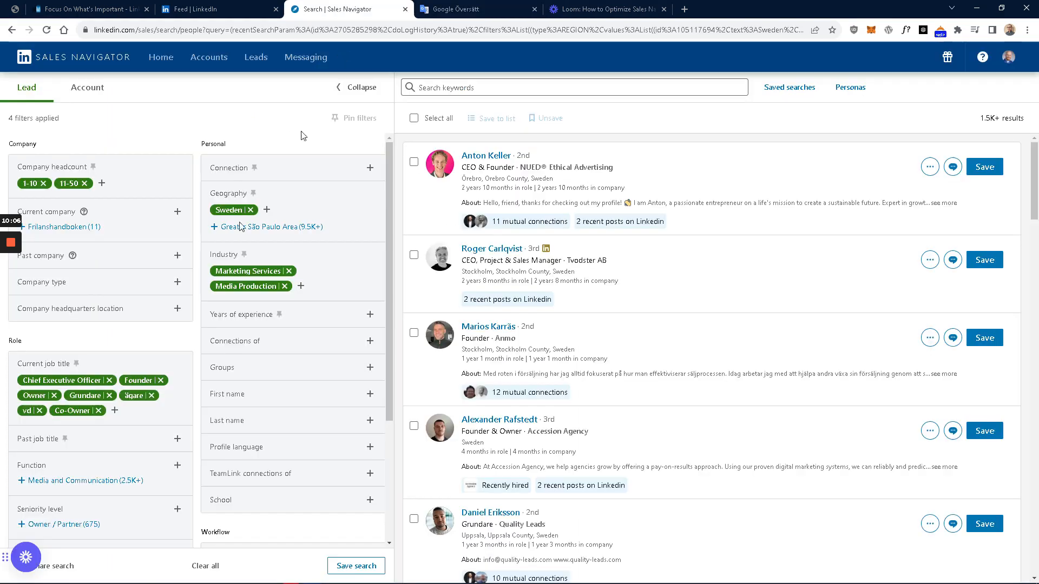
{"action": "left_click", "coordinate": [119, 414]}
{"action": "key", "text": "ctrl+v"}
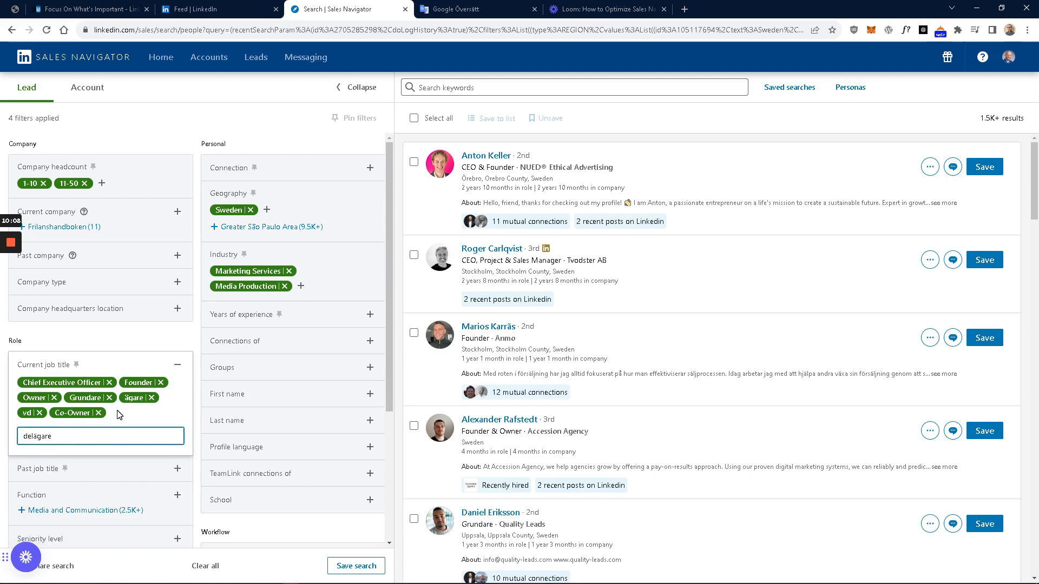
{"action": "key", "text": "Return"}
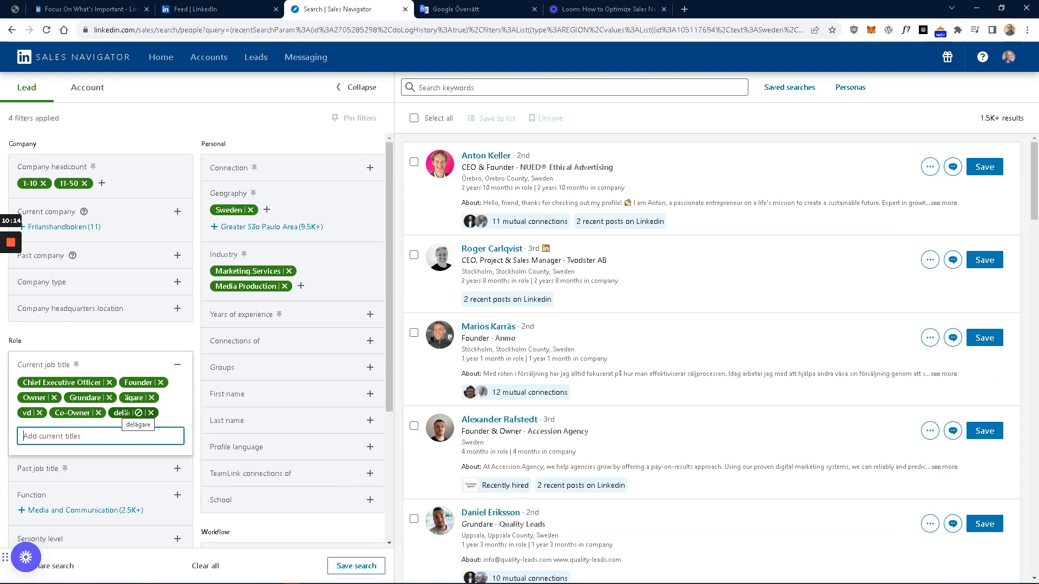
{"action": "left_click", "coordinate": [190, 109]}
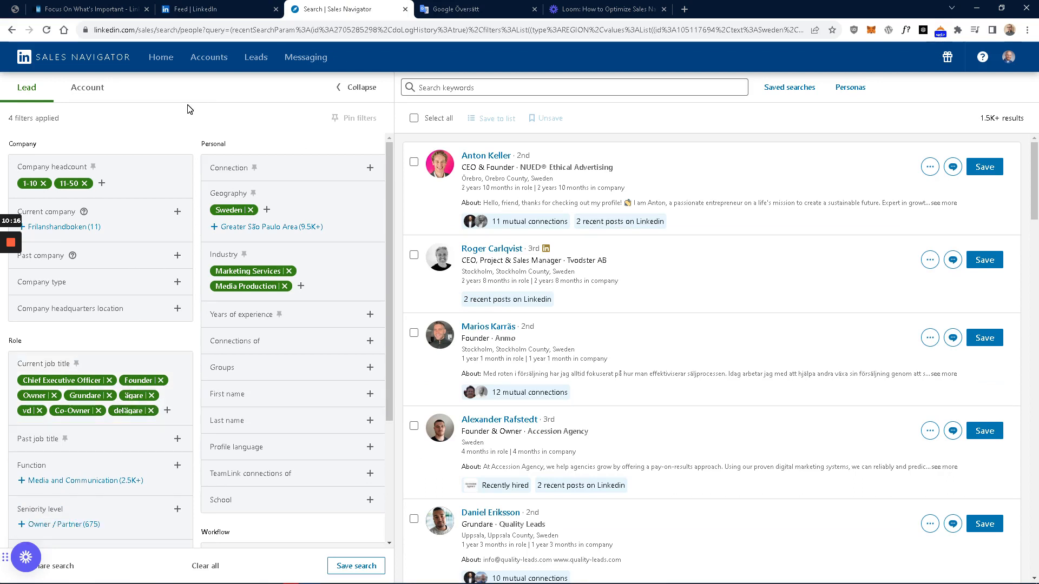
Review the job titles of the leads on the first results page to check how well they match the filters
{"action": "left_click", "coordinate": [235, 31]}
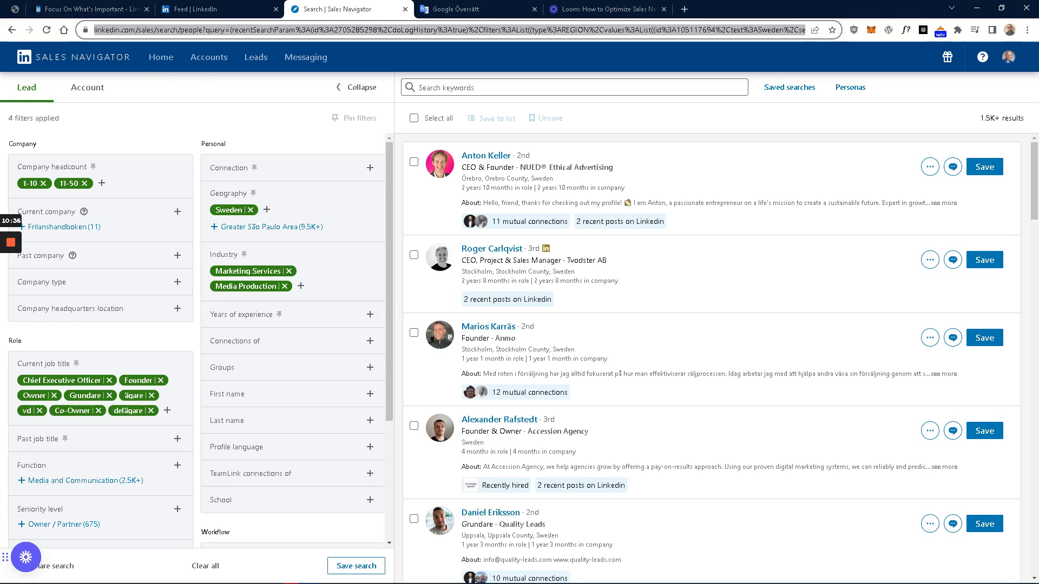
{"action": "scroll", "coordinate": [711, 357], "scroll_direction": "down", "scroll_amount": 5}
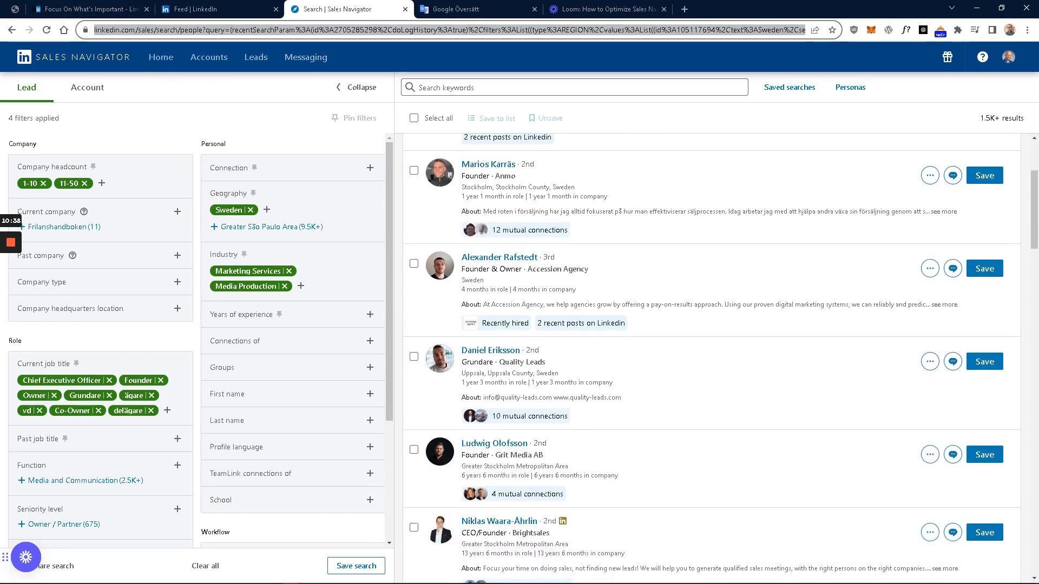
{"action": "scroll", "coordinate": [495, 260], "scroll_direction": "down", "scroll_amount": 4}
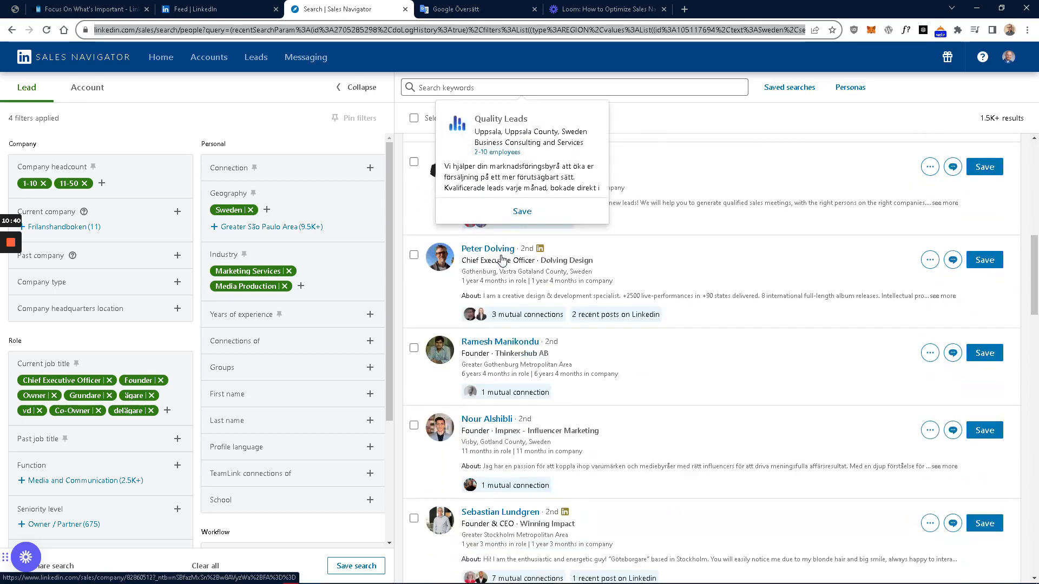
{"action": "scroll", "coordinate": [514, 151], "scroll_direction": "up", "scroll_amount": 6}
{"action": "scroll", "coordinate": [571, 235], "scroll_direction": "down", "scroll_amount": 2}
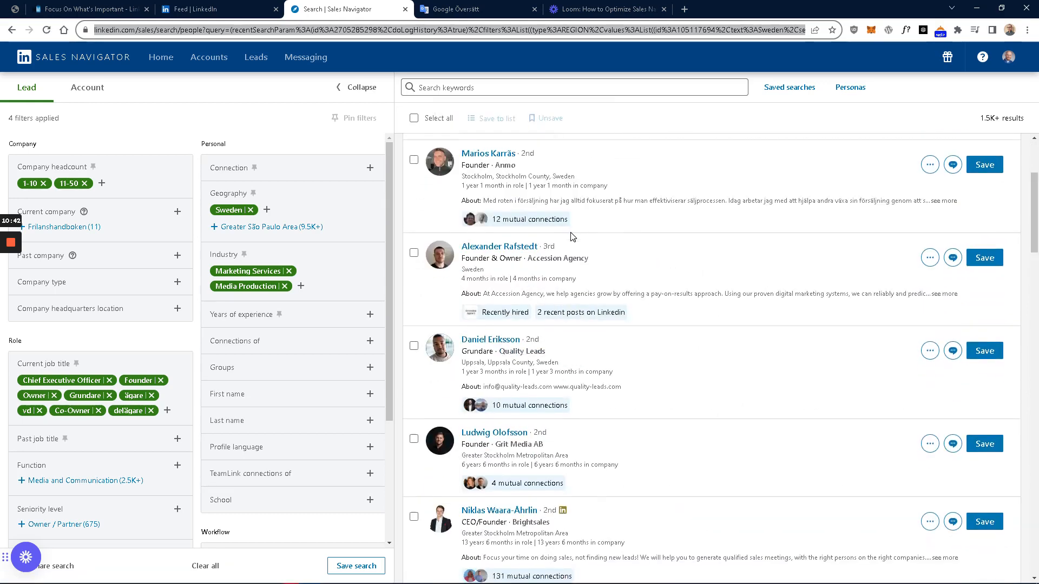
{"action": "scroll", "coordinate": [572, 236], "scroll_direction": "down", "scroll_amount": 1}
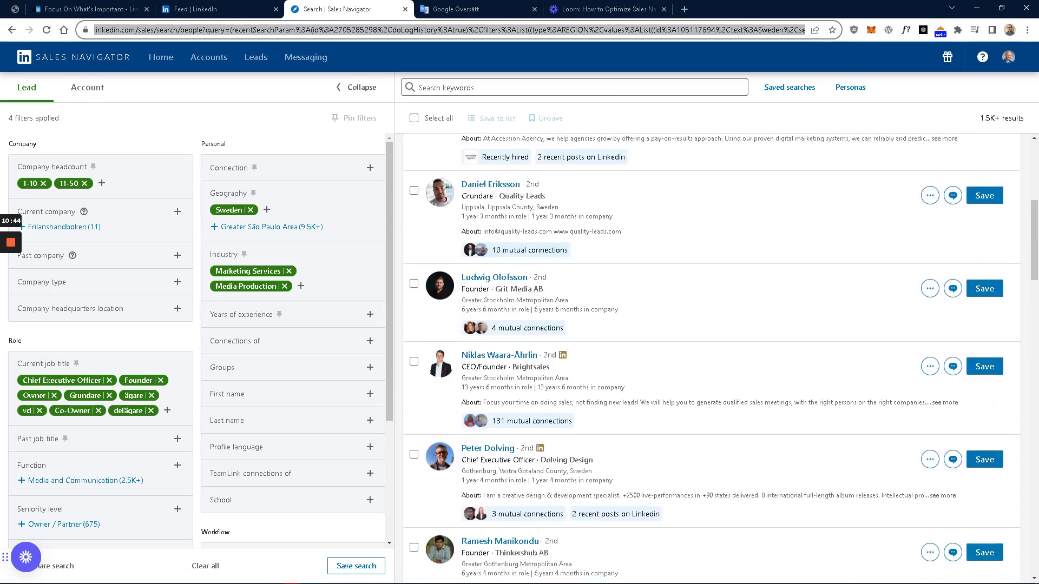
{"action": "scroll", "coordinate": [650, 342], "scroll_direction": "down", "scroll_amount": 2}
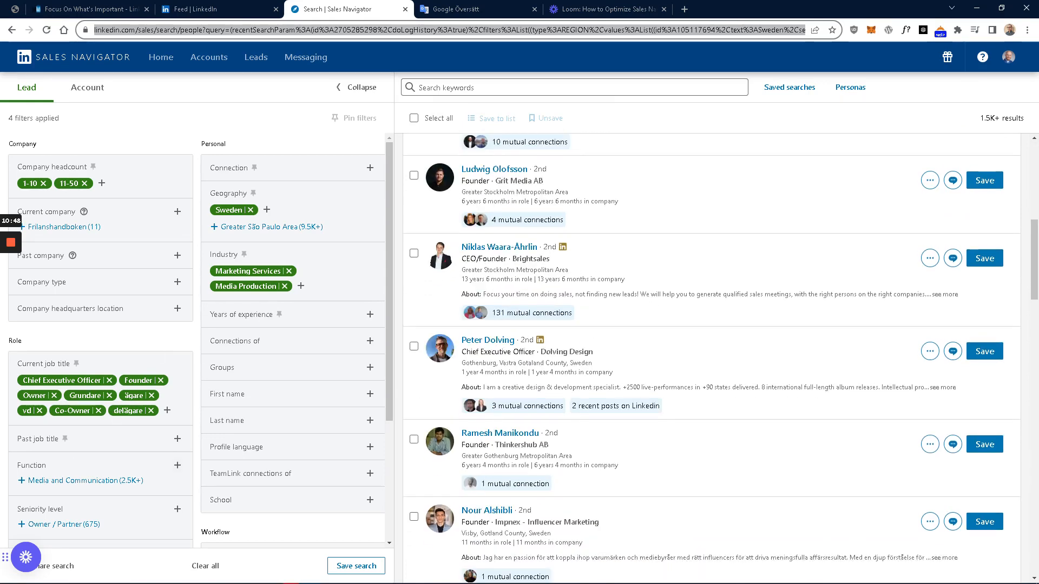
{"action": "scroll", "coordinate": [519, 325], "scroll_direction": "down", "scroll_amount": 5}
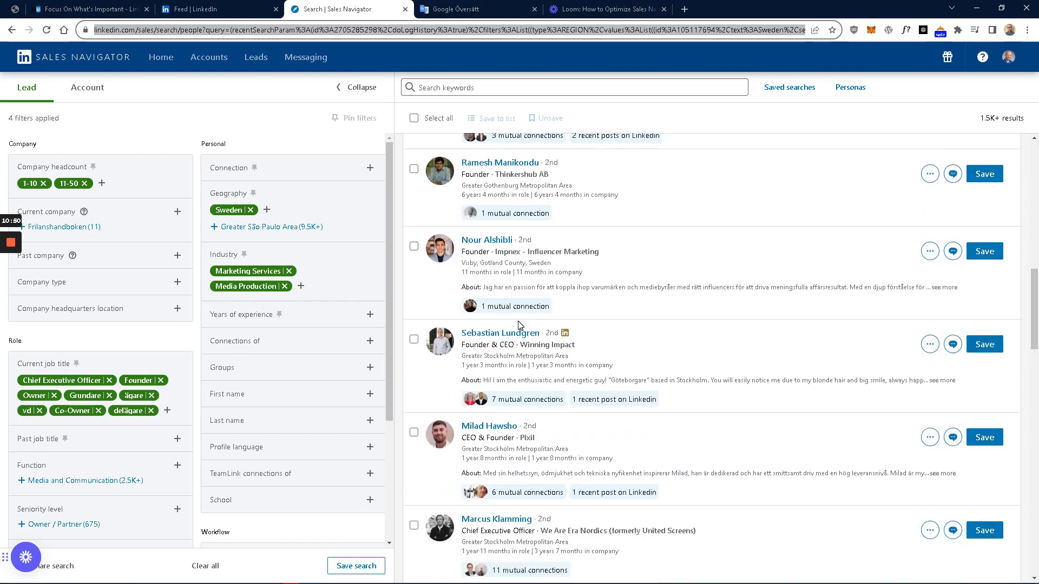
{"action": "scroll", "coordinate": [449, 346], "scroll_direction": "down", "scroll_amount": 2}
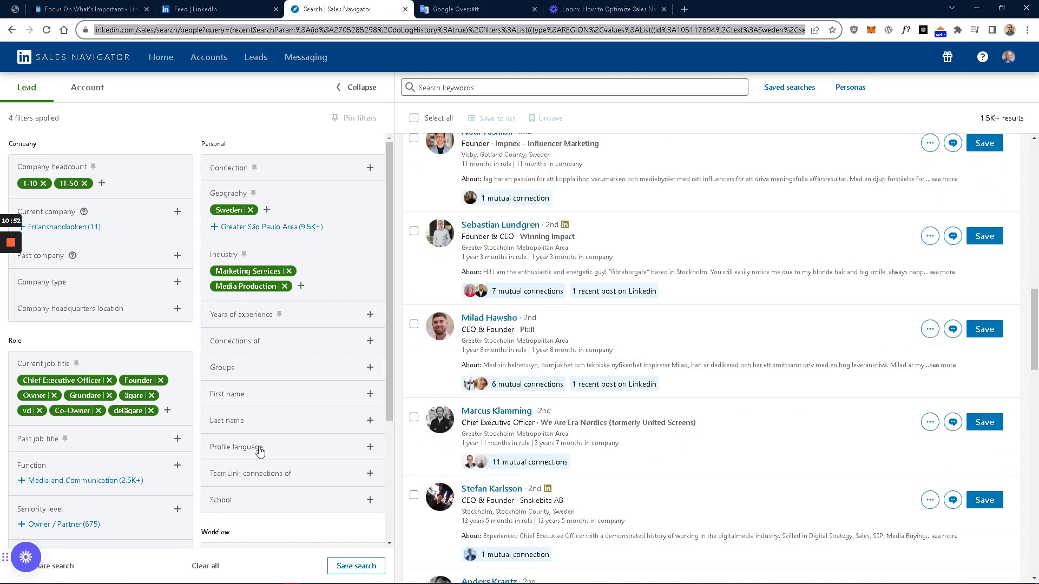
{"action": "scroll", "coordinate": [570, 376], "scroll_direction": "down", "scroll_amount": 5}
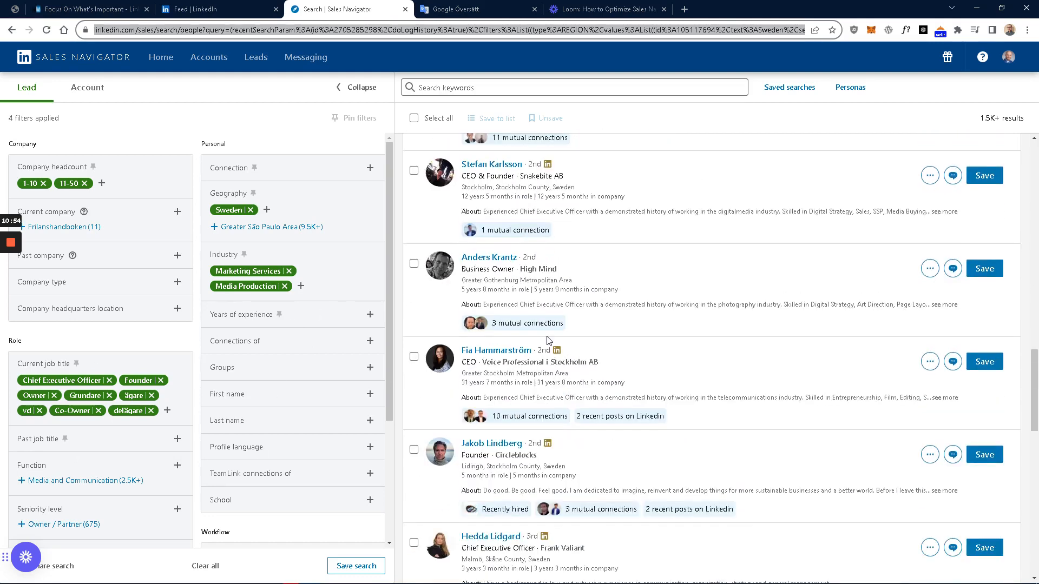
{"action": "scroll", "coordinate": [549, 341], "scroll_direction": "down", "scroll_amount": 5}
{"action": "scroll", "coordinate": [548, 341], "scroll_direction": "down", "scroll_amount": 5}
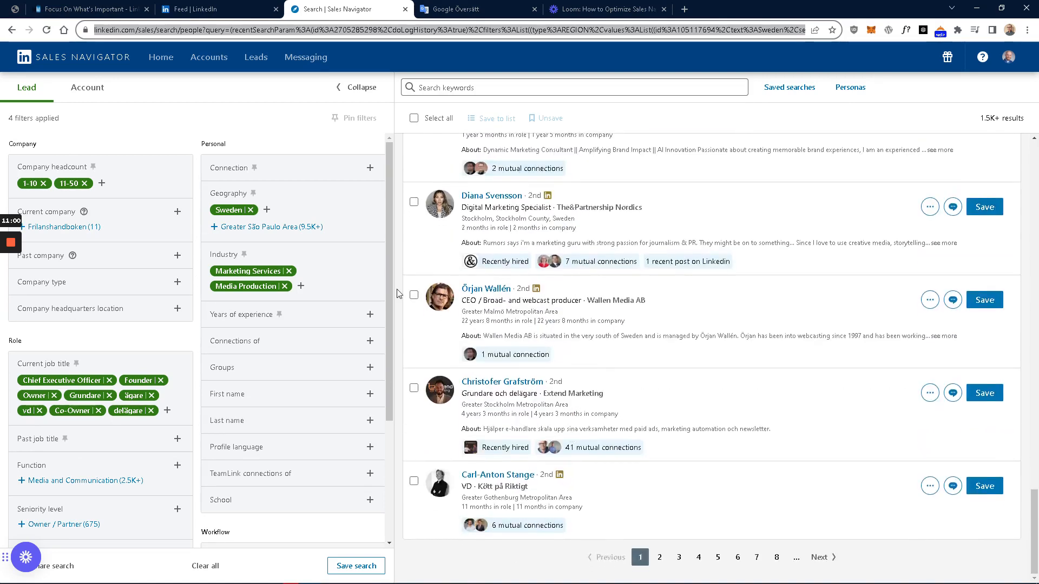
Open page 8 of the lead results and examine the listed job titles for irrelevant ones
{"action": "left_click", "coordinate": [776, 558]}
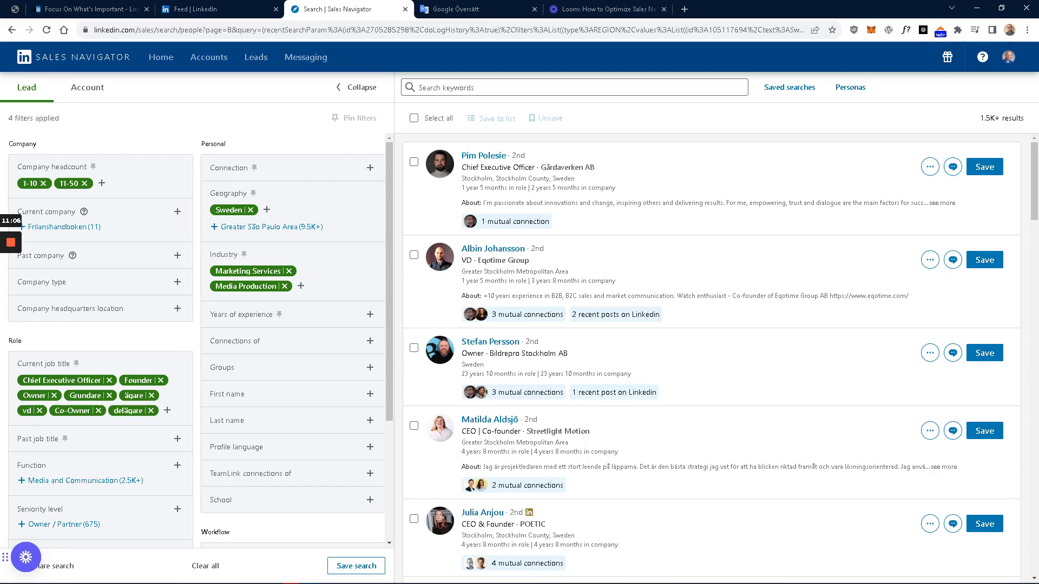
{"action": "scroll", "coordinate": [529, 291], "scroll_direction": "down", "scroll_amount": 3}
{"action": "scroll", "coordinate": [520, 284], "scroll_direction": "down", "scroll_amount": 4}
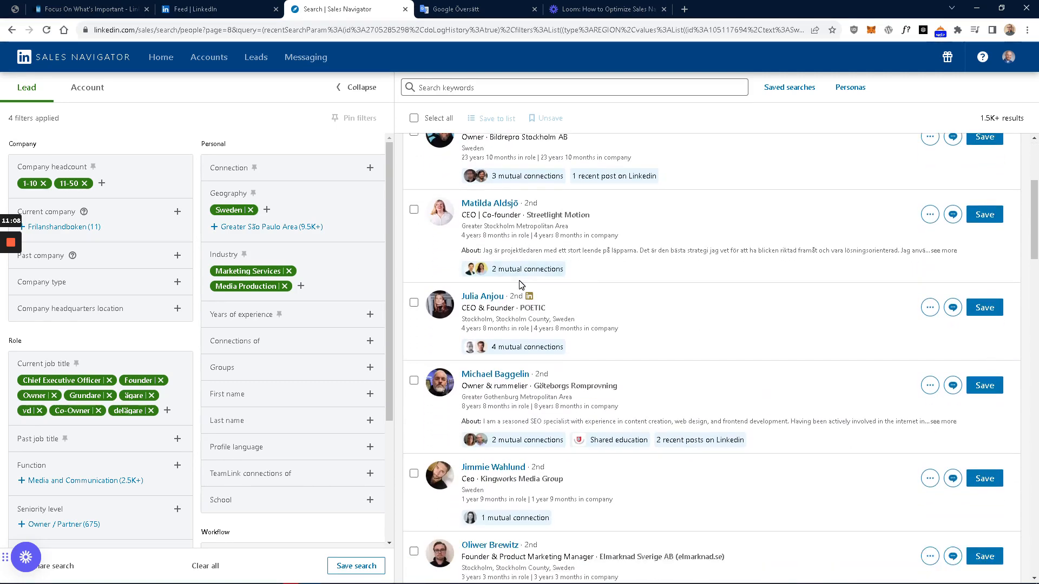
{"action": "scroll", "coordinate": [520, 284], "scroll_direction": "down", "scroll_amount": 1}
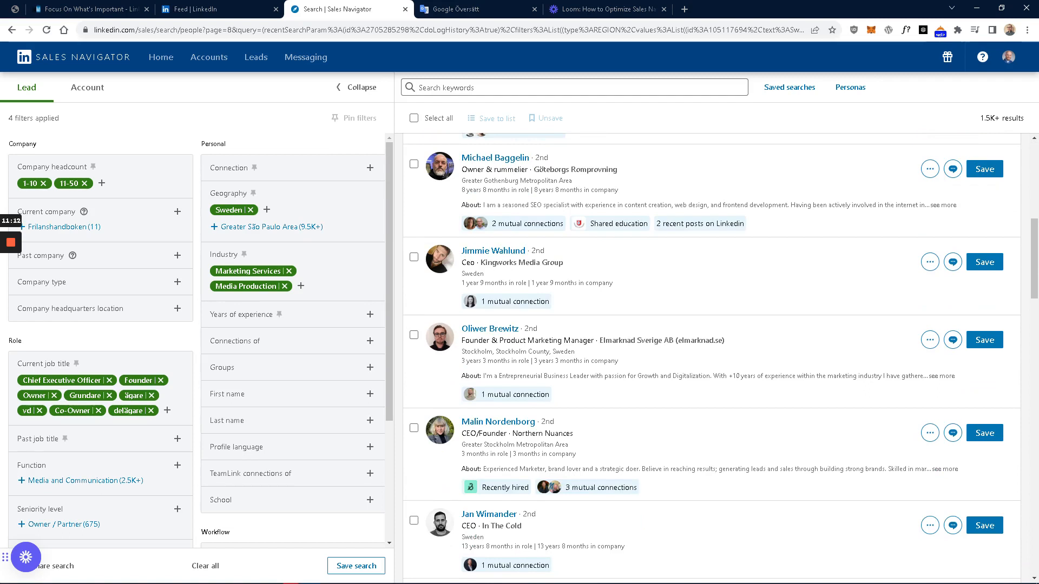
{"action": "left_click_drag", "start_coordinate": [493, 169], "coordinate": [532, 169]}
{"action": "left_click", "coordinate": [532, 170]}
{"action": "left_click", "coordinate": [533, 170]}
{"action": "scroll", "coordinate": [504, 222], "scroll_direction": "up", "scroll_amount": 1}
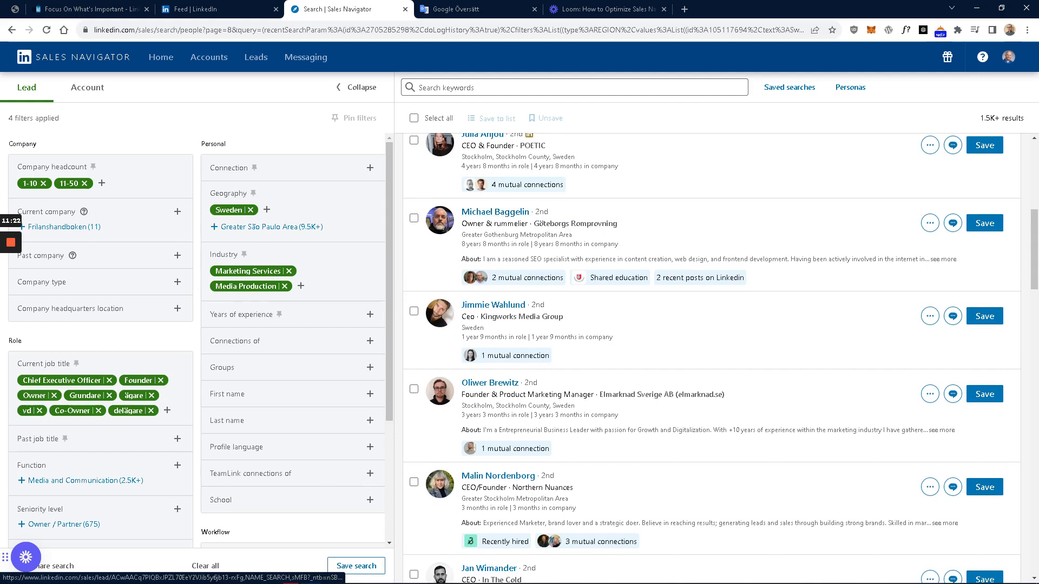
Add "rummelier" to the Current job title filter, switch it to excluded and look over the updated leads
{"action": "double_click", "coordinate": [510, 224]}
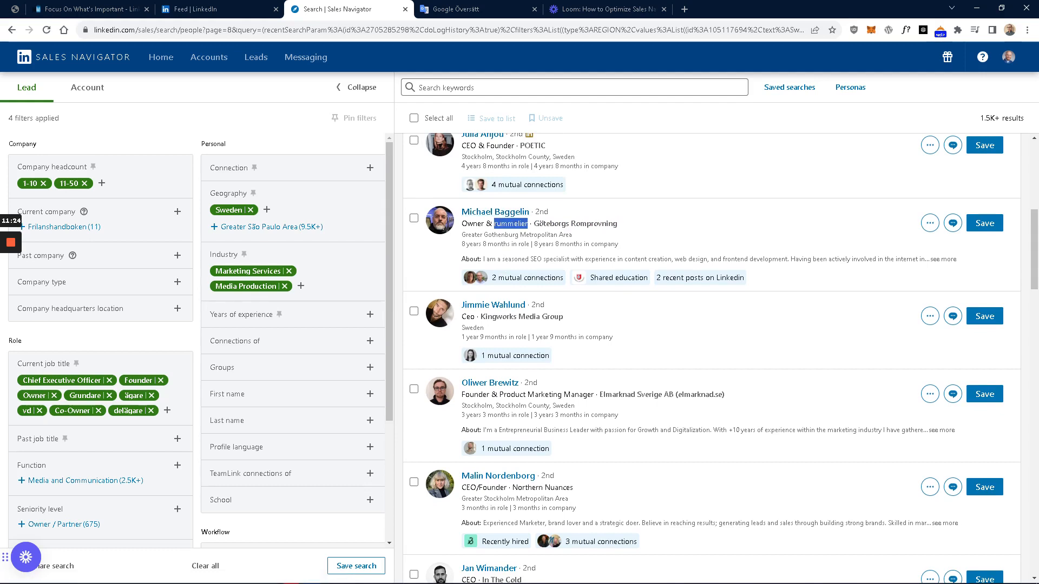
{"action": "left_click", "coordinate": [167, 411]}
{"action": "type", "text": "ru"}
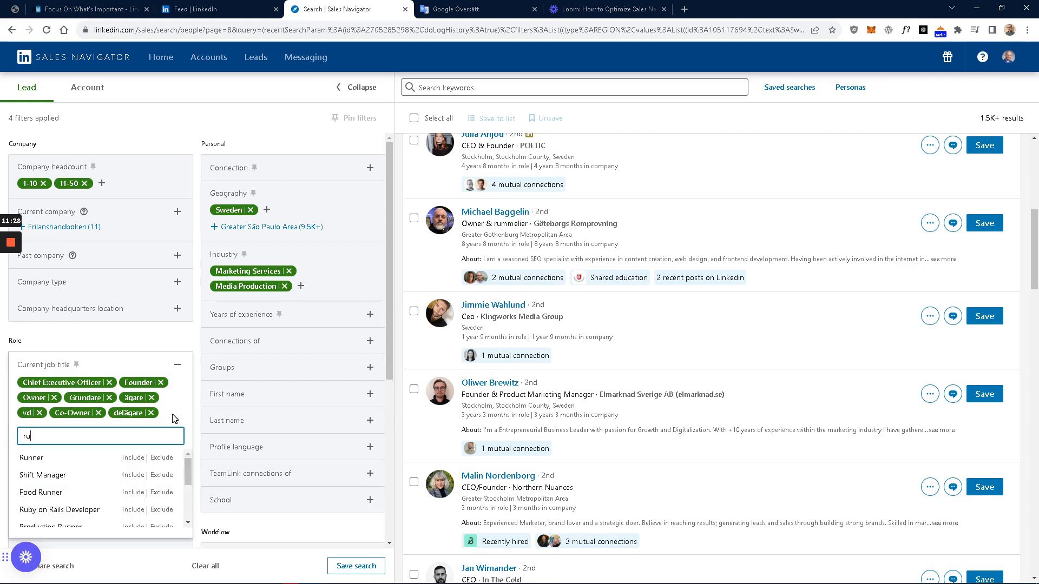
{"action": "type", "text": "mmelier"}
{"action": "key", "text": "Return"}
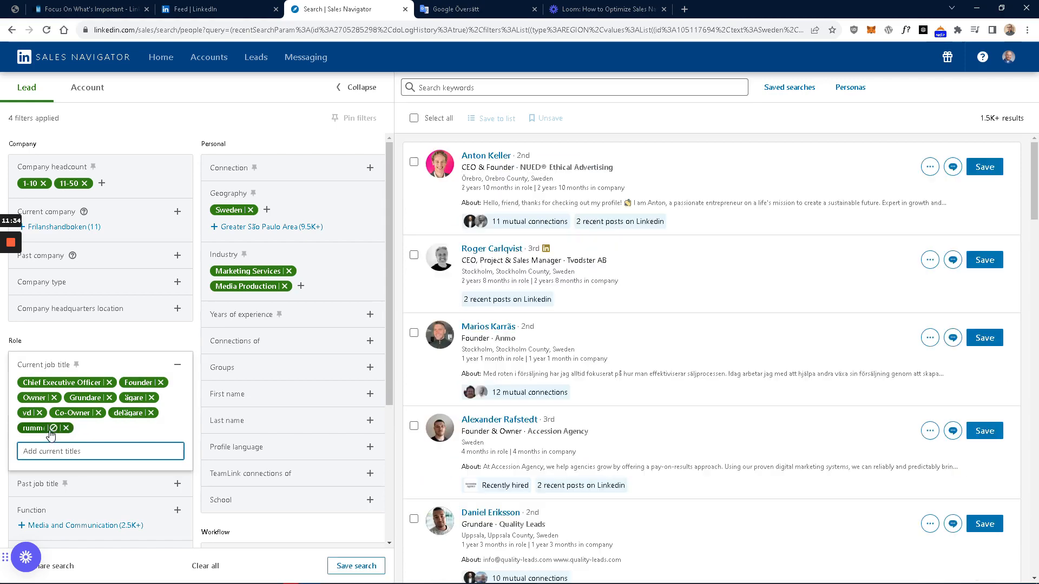
{"action": "left_click", "coordinate": [52, 429]}
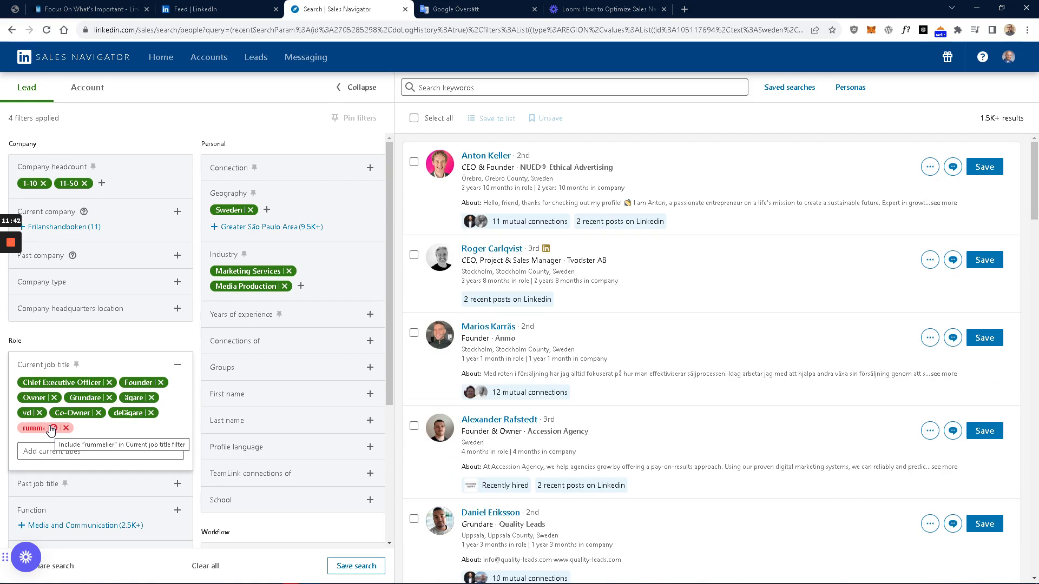
{"action": "scroll", "coordinate": [563, 403], "scroll_direction": "down", "scroll_amount": 1}
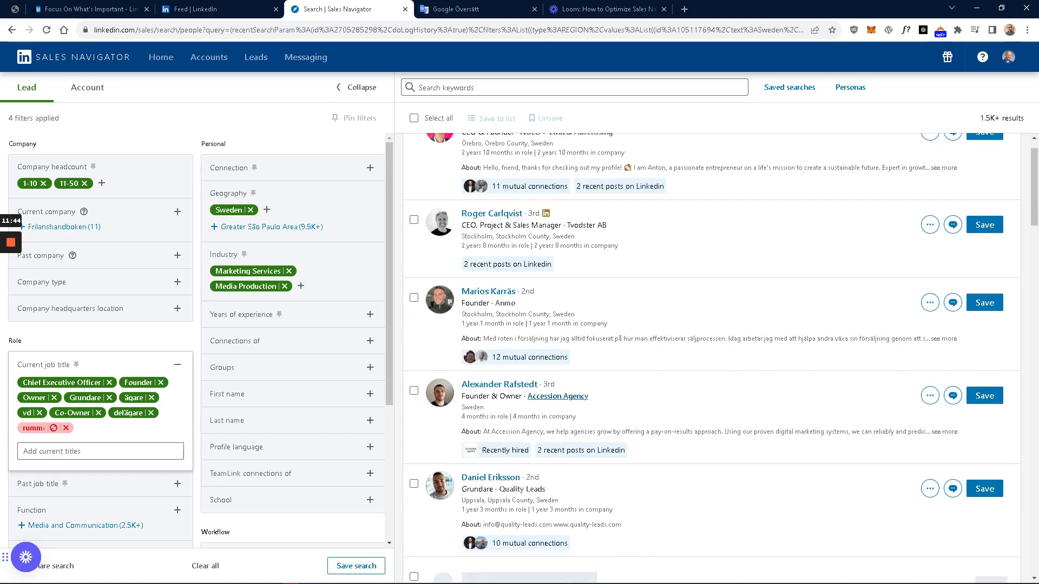
{"action": "scroll", "coordinate": [535, 387], "scroll_direction": "down", "scroll_amount": 13}
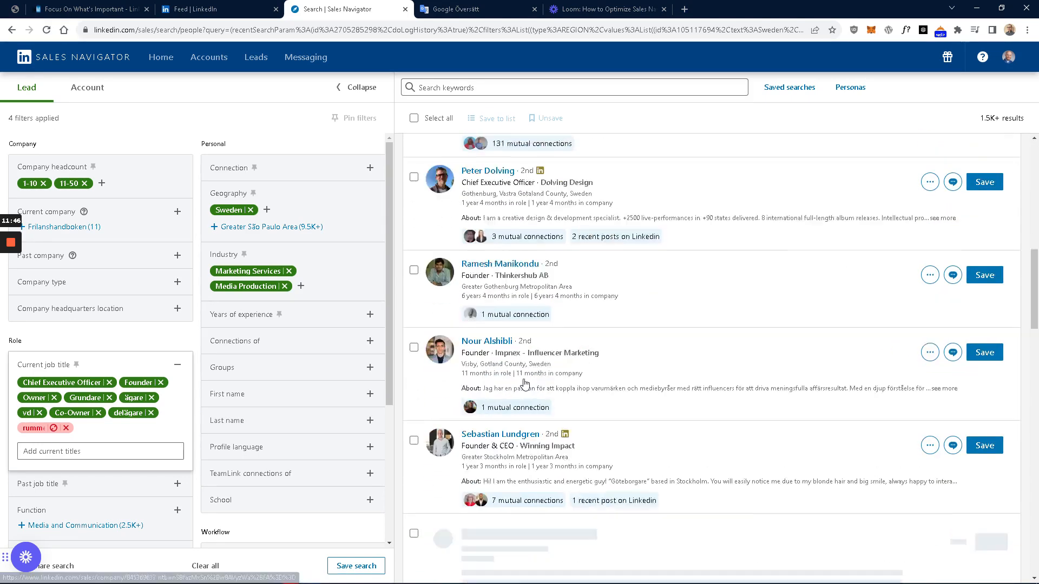
{"action": "scroll", "coordinate": [524, 383], "scroll_direction": "down", "scroll_amount": 3}
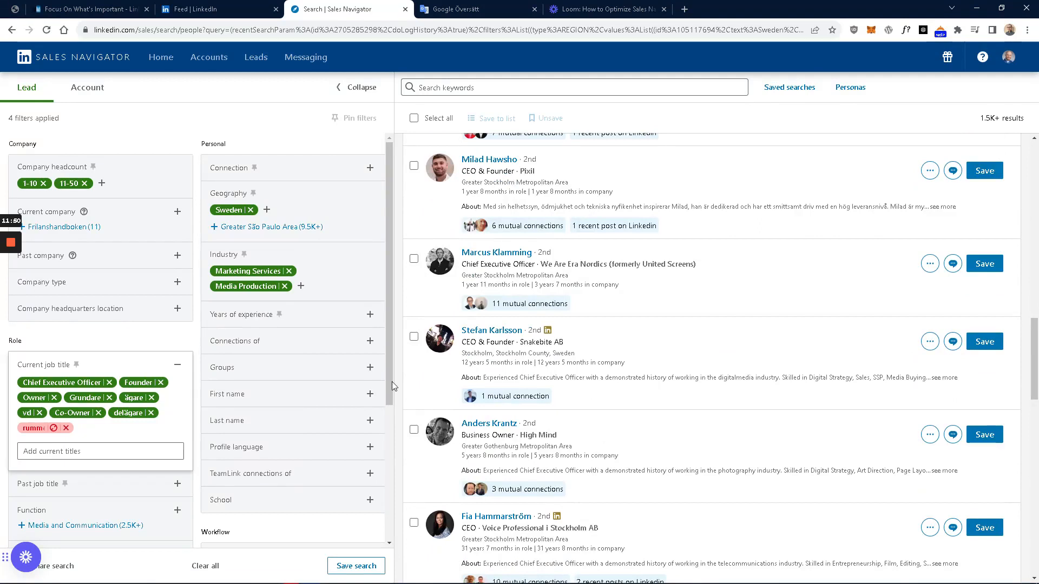
{"action": "mouse_move", "coordinate": [3, 373]}
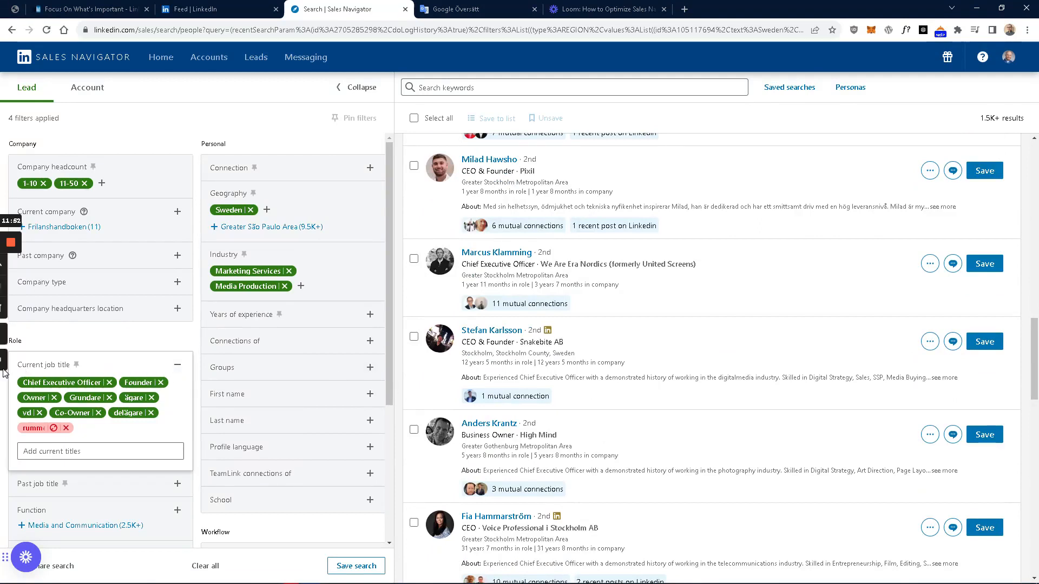
Look up "inter" and "trainee" in the Current job title filter as possible exclusions, and clear the entry
{"action": "left_click", "coordinate": [55, 451]}
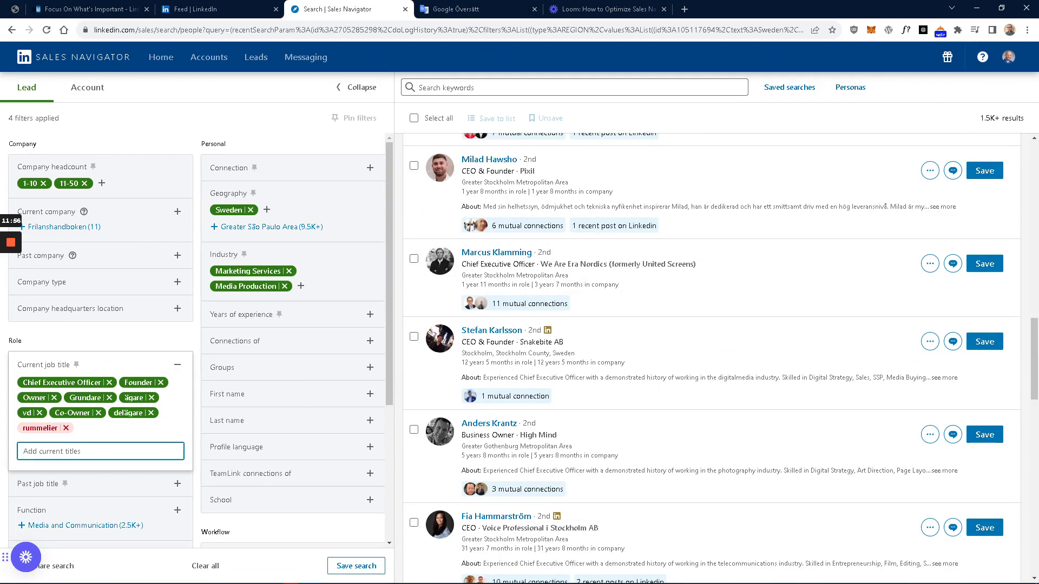
{"action": "type", "text": "inter"}
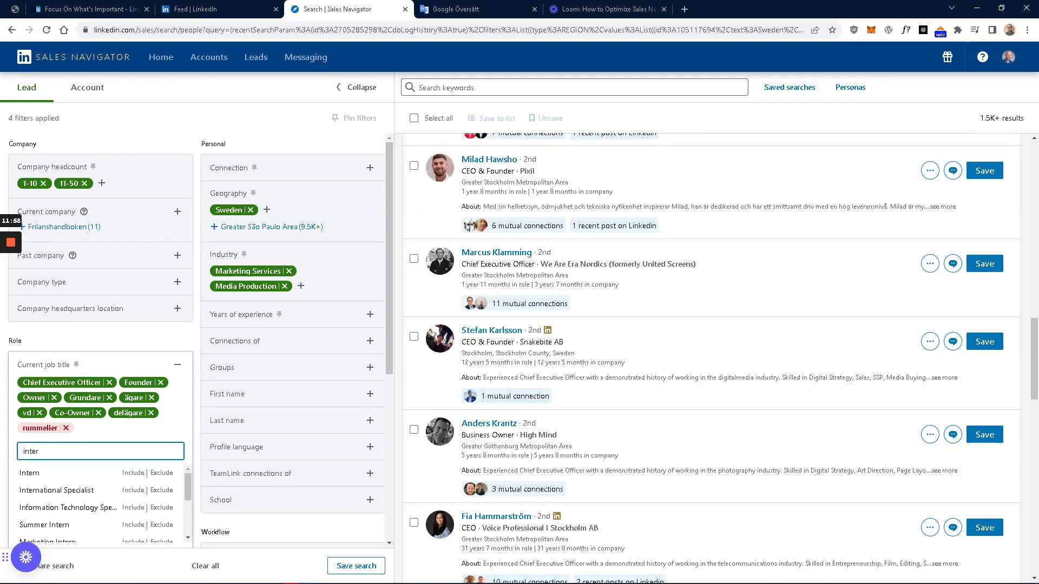
{"action": "key", "text": "BackSpace"}
{"action": "key", "text": "BackSpace"}
{"action": "key", "text": "BackSpace"}
{"action": "type", "text": "trainee"}
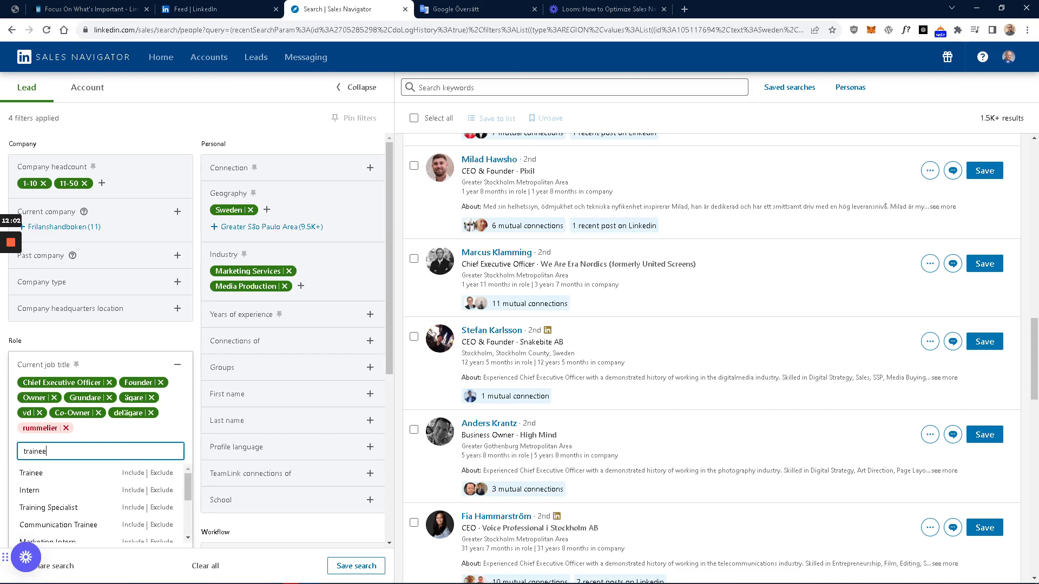
{"action": "key", "text": "BackSpace"}
{"action": "key", "text": "BackSpace"}
{"action": "key", "text": "BackSpace"}
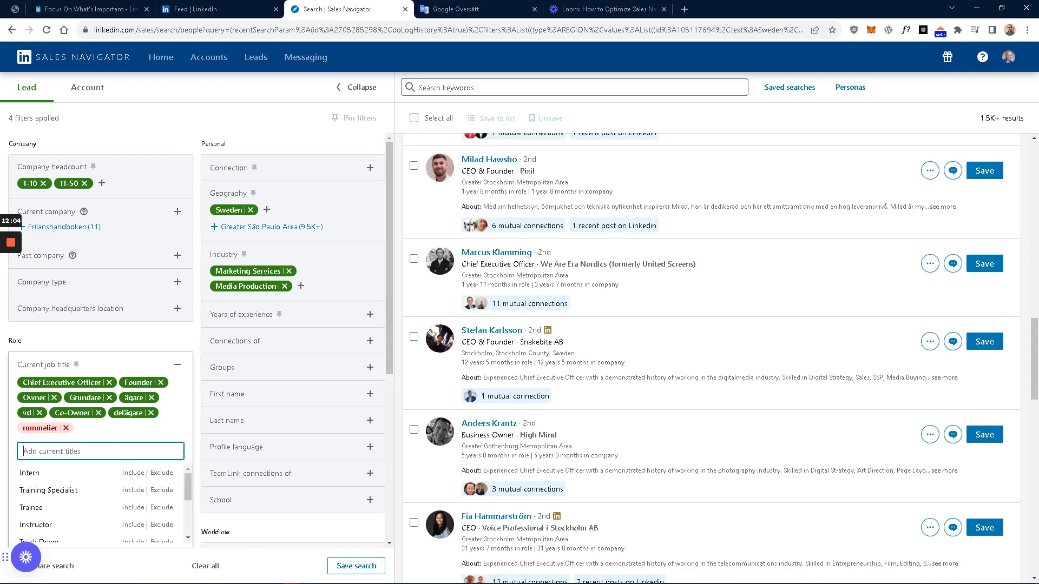
Look through the remaining leads on this results page and open page 7 of the lead results
{"action": "scroll", "coordinate": [707, 331], "scroll_direction": "down", "scroll_amount": 15}
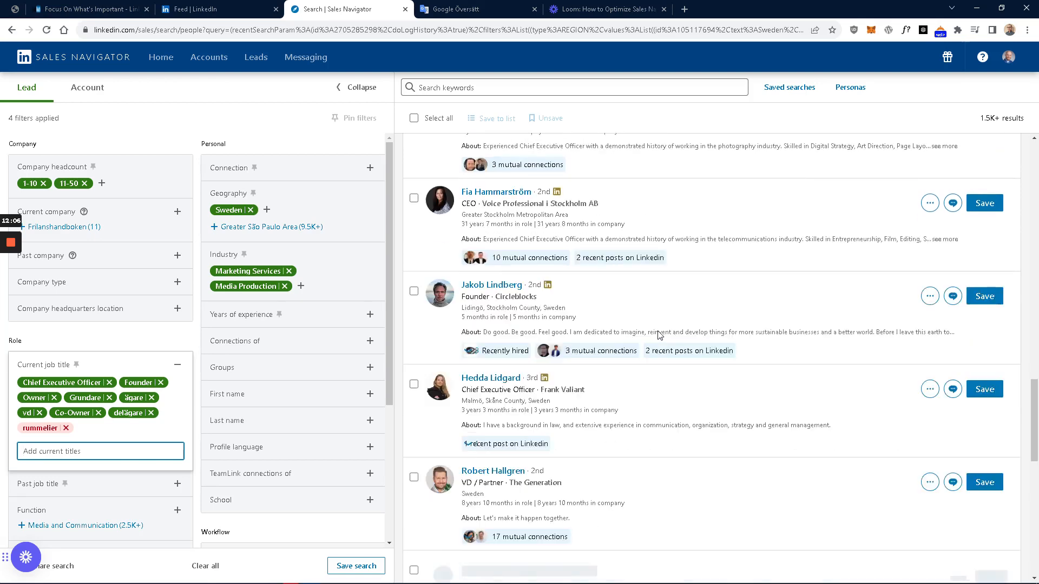
{"action": "scroll", "coordinate": [616, 337], "scroll_direction": "down", "scroll_amount": 3}
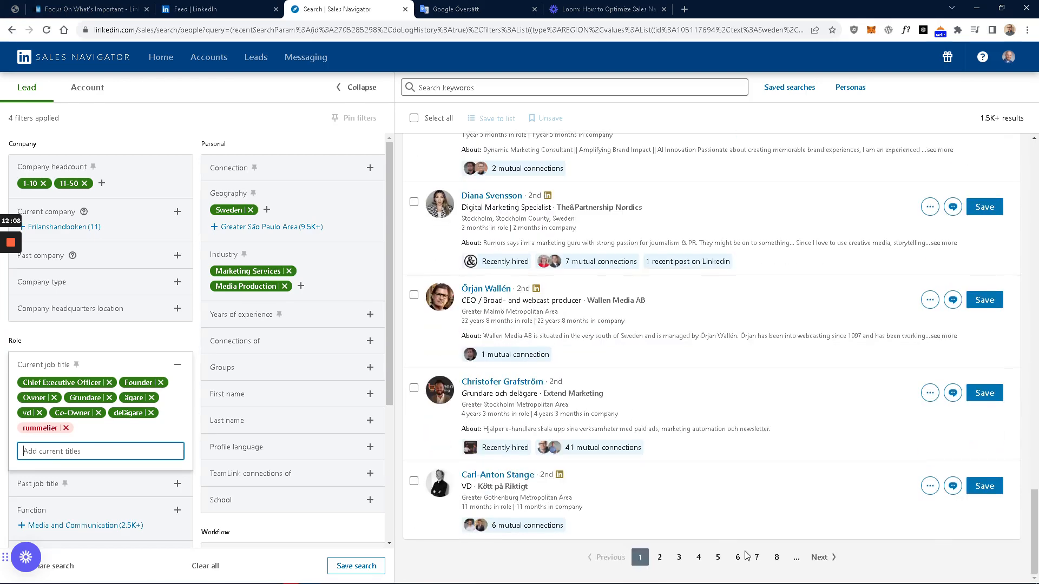
{"action": "left_click", "coordinate": [756, 567]}
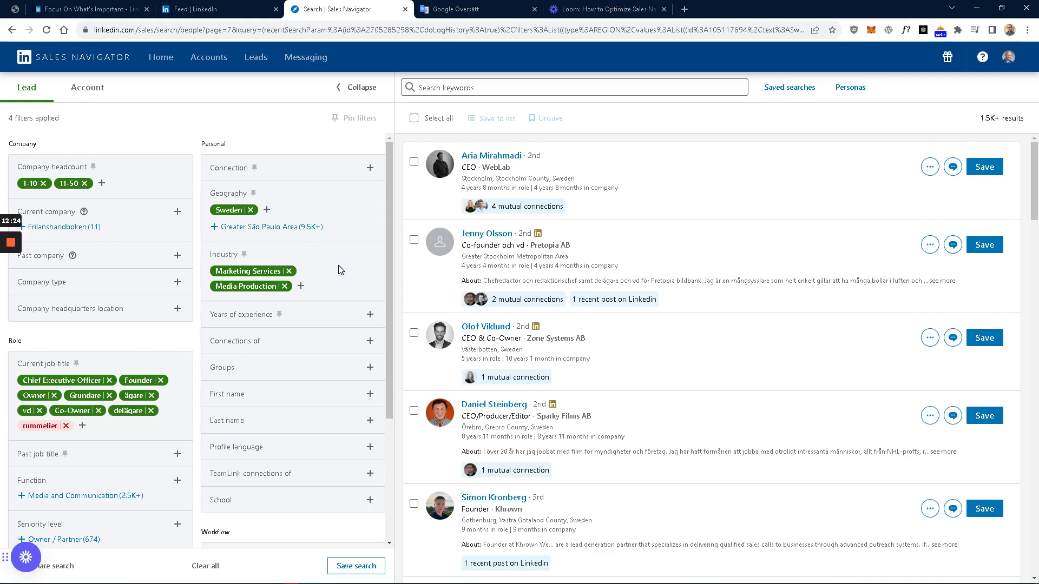
Replace Sweden with United States as the included region in the Geography filter and check the results total
{"action": "left_click", "coordinate": [252, 210]}
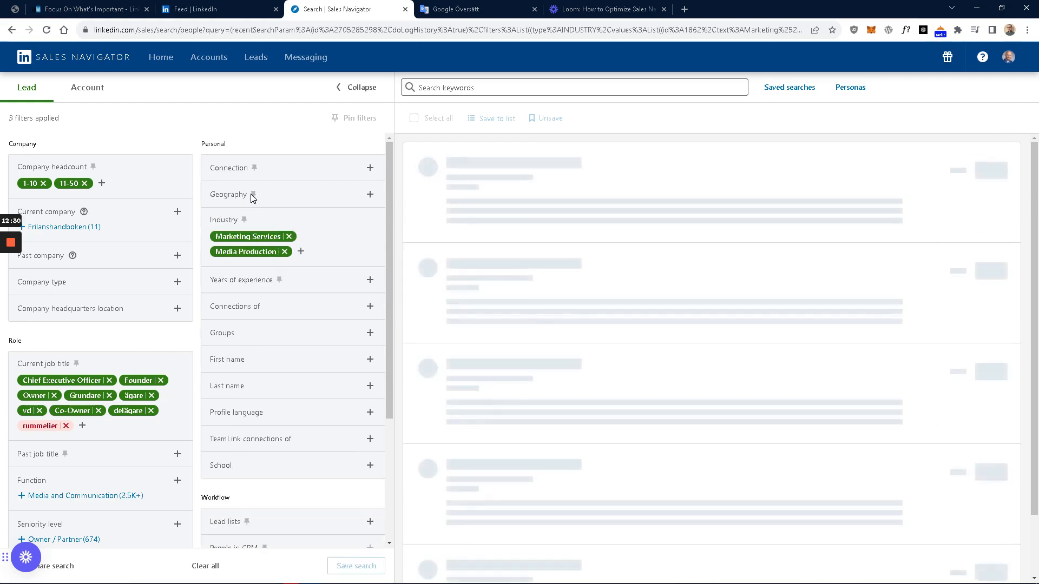
{"action": "left_click", "coordinate": [370, 194]}
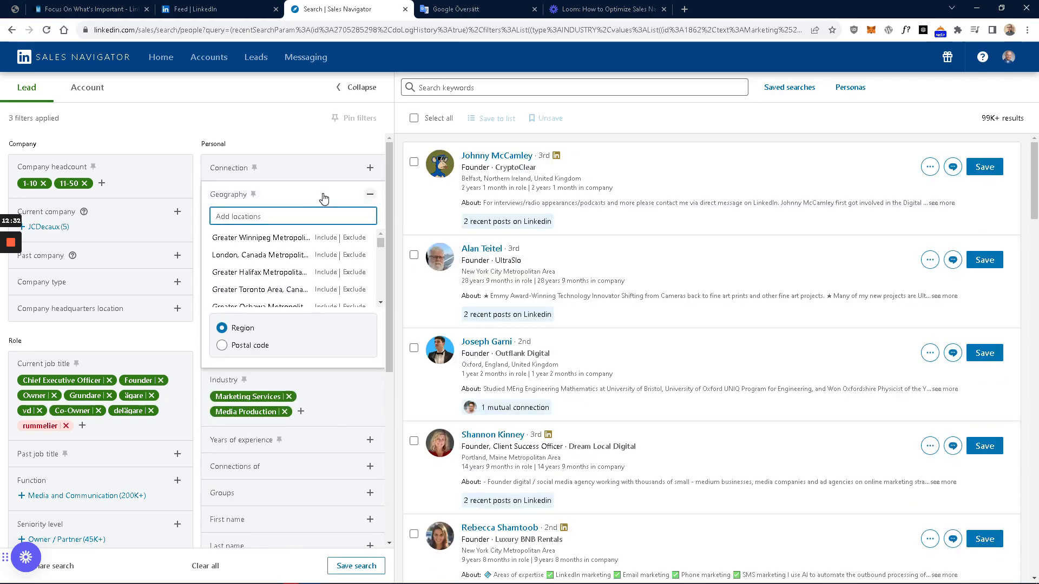
{"action": "type", "text": "USA"}
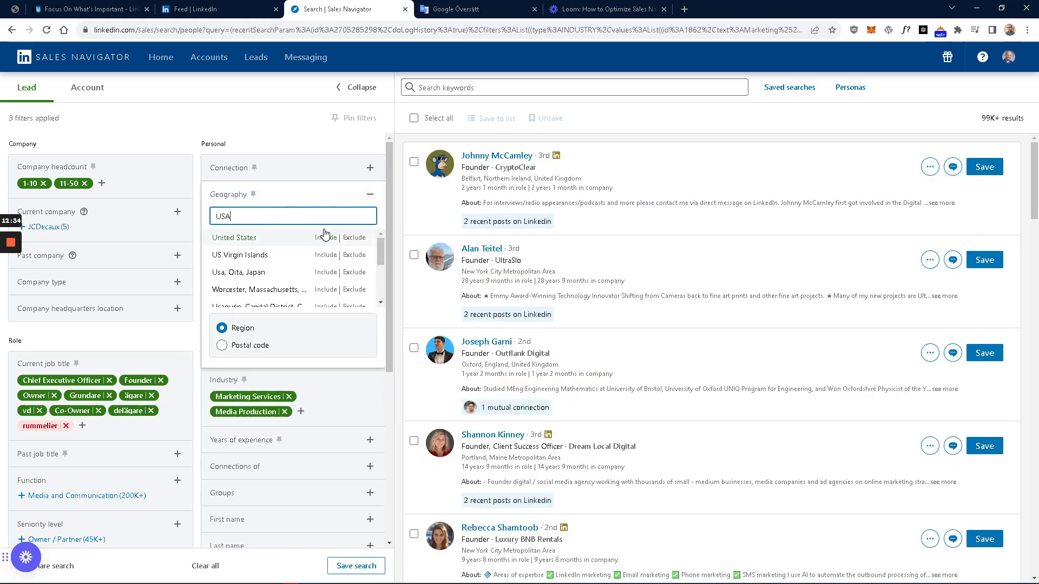
{"action": "left_click", "coordinate": [324, 238]}
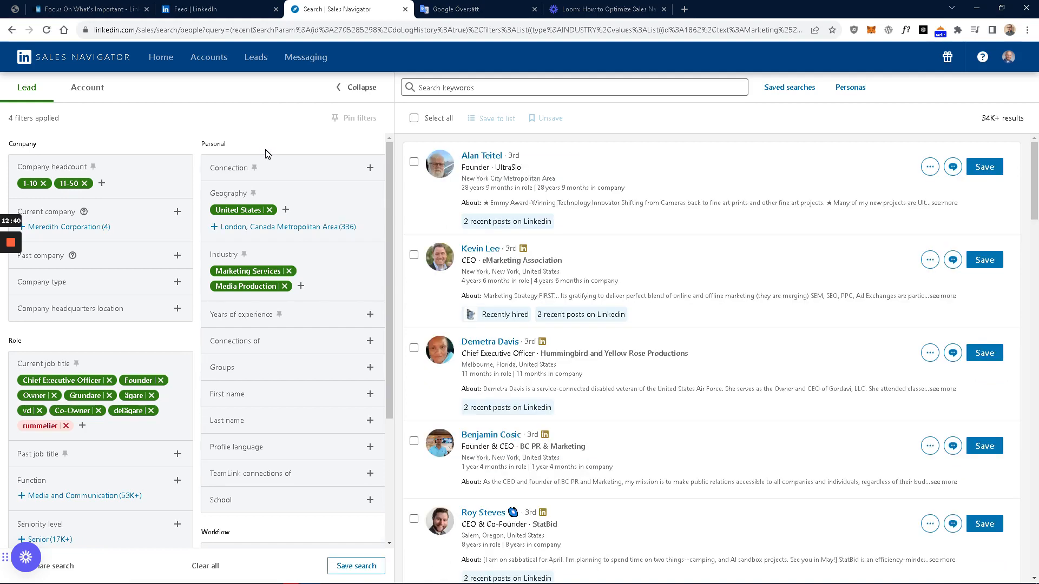
{"action": "double_click", "coordinate": [985, 118]}
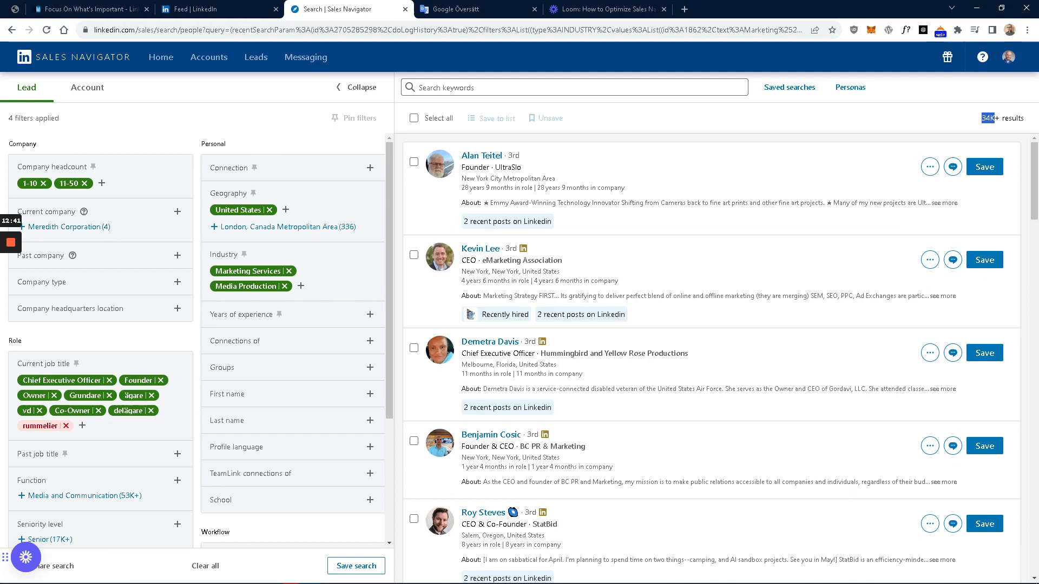
{"action": "left_click", "coordinate": [935, 125]}
{"action": "scroll", "coordinate": [43, 219], "scroll_direction": "down", "scroll_amount": 1}
{"action": "scroll", "coordinate": [38, 217], "scroll_direction": "up", "scroll_amount": 1}
Look up "media" and "ultra" in the Current company filter, and include "media" as the company keyword
{"action": "left_click", "coordinate": [177, 211]}
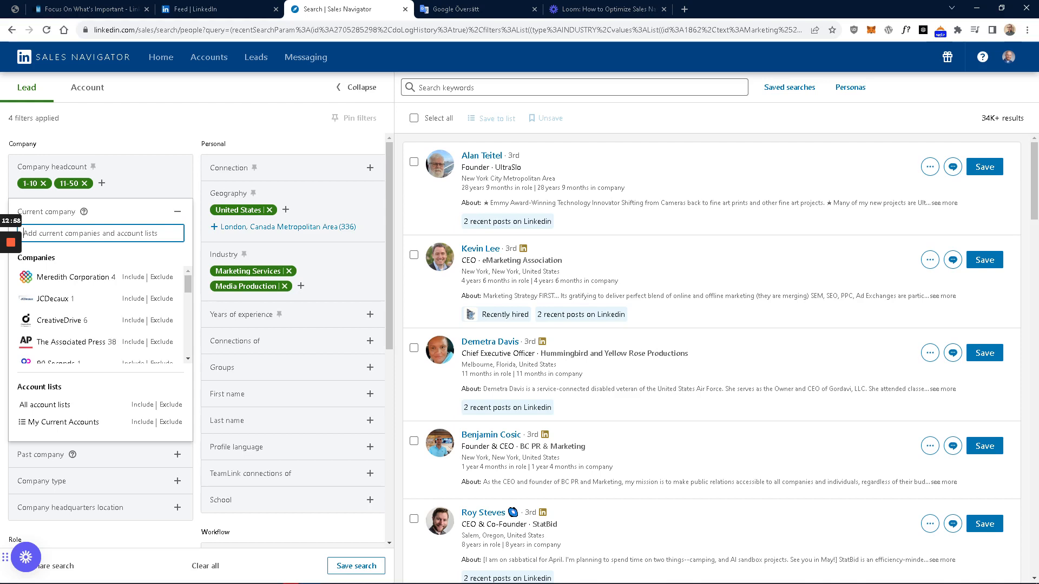
{"action": "type", "text": "media"}
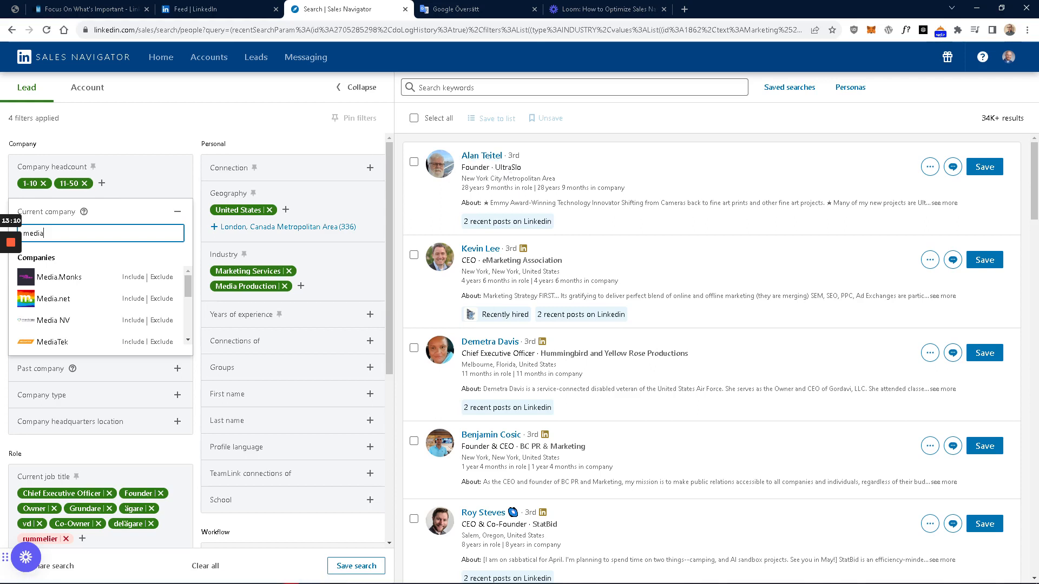
{"action": "double_click", "coordinate": [24, 233]}
{"action": "key", "text": "BackSpace"}
{"action": "type", "text": "ultra"}
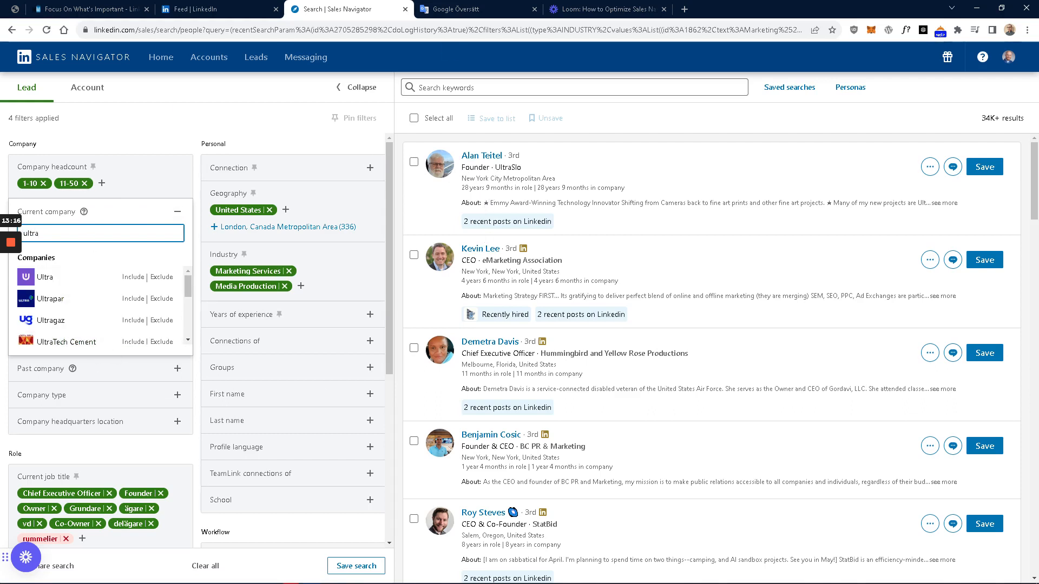
{"action": "left_click_drag", "start_coordinate": [39, 233], "coordinate": [22, 233]}
{"action": "type", "text": "media"}
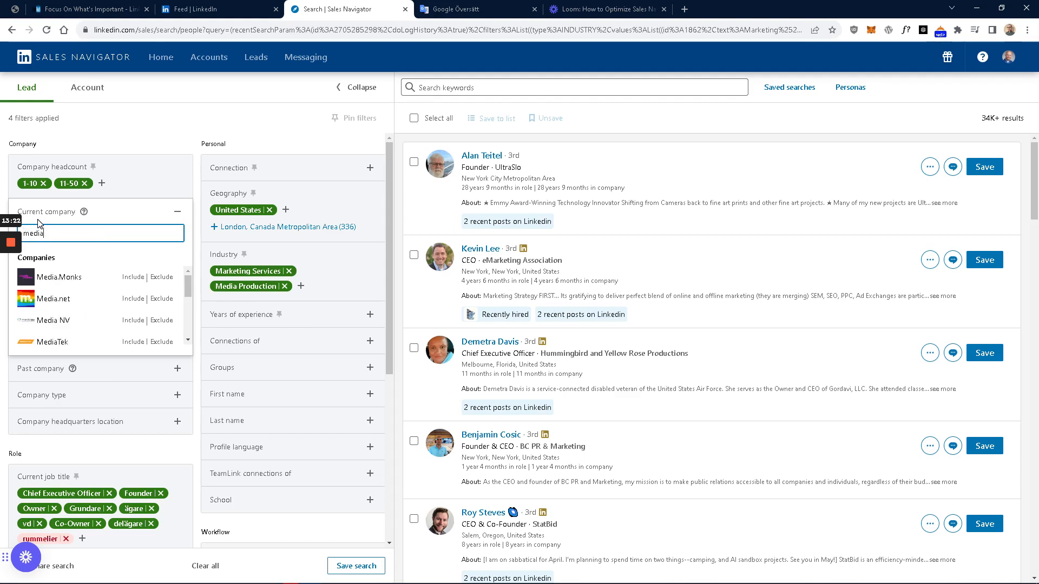
{"action": "key", "text": "Return"}
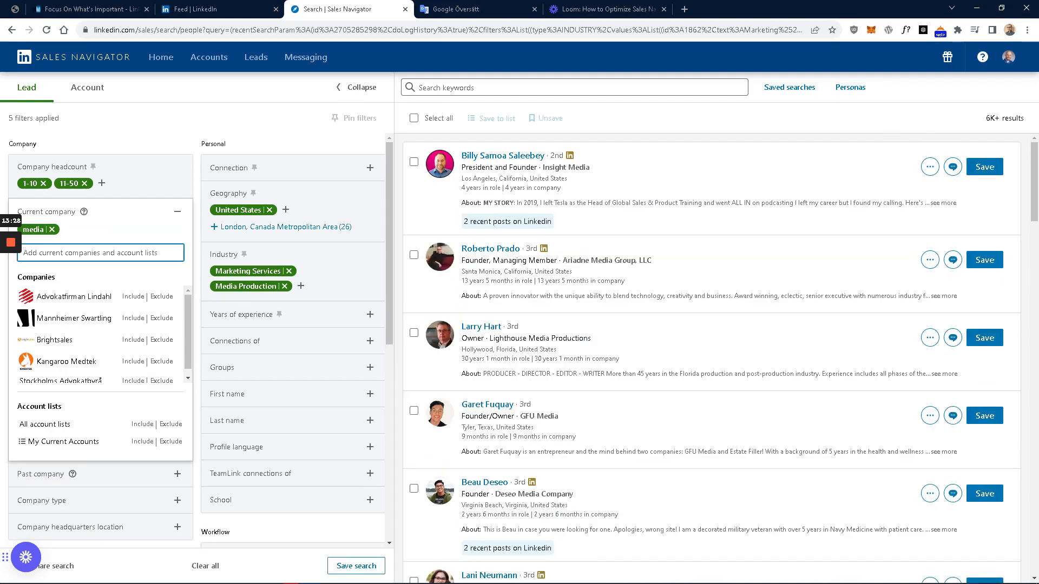
{"action": "left_click_drag", "start_coordinate": [987, 119], "coordinate": [971, 121]}
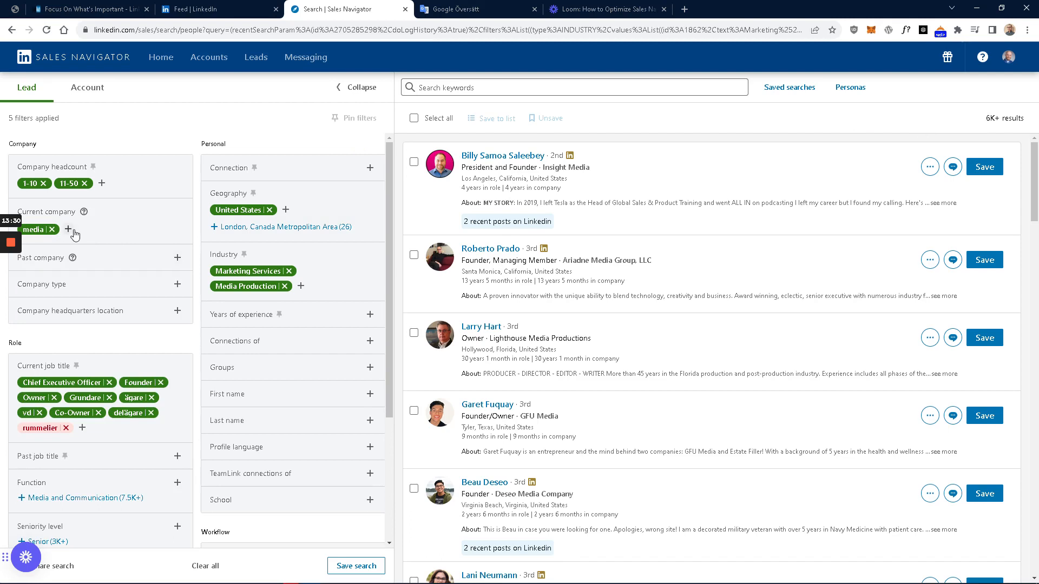
Add "marketing" as another included keyword in the Current company filter
{"action": "left_click", "coordinate": [76, 238]}
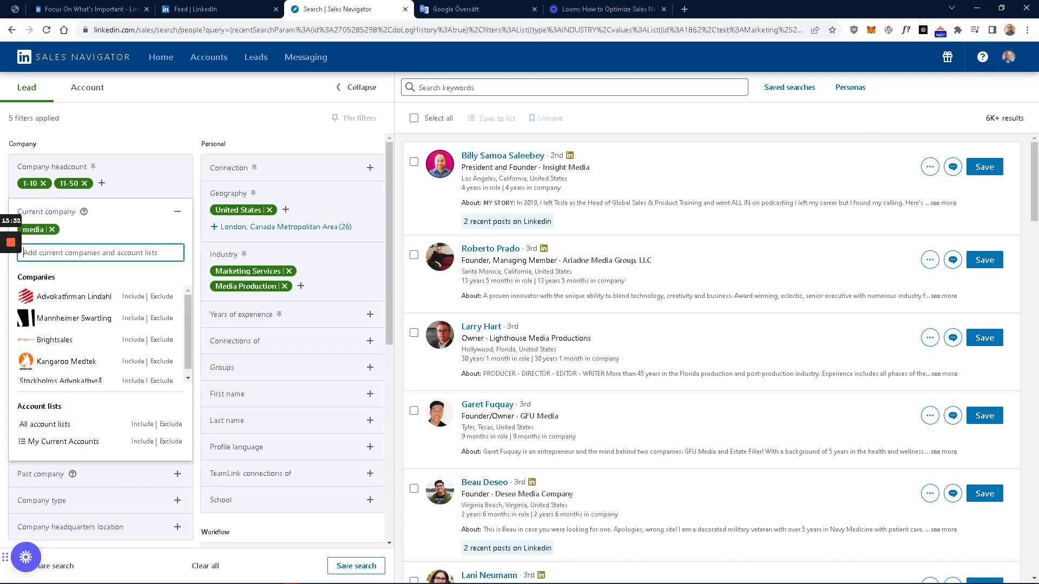
{"action": "type", "text": "mar"}
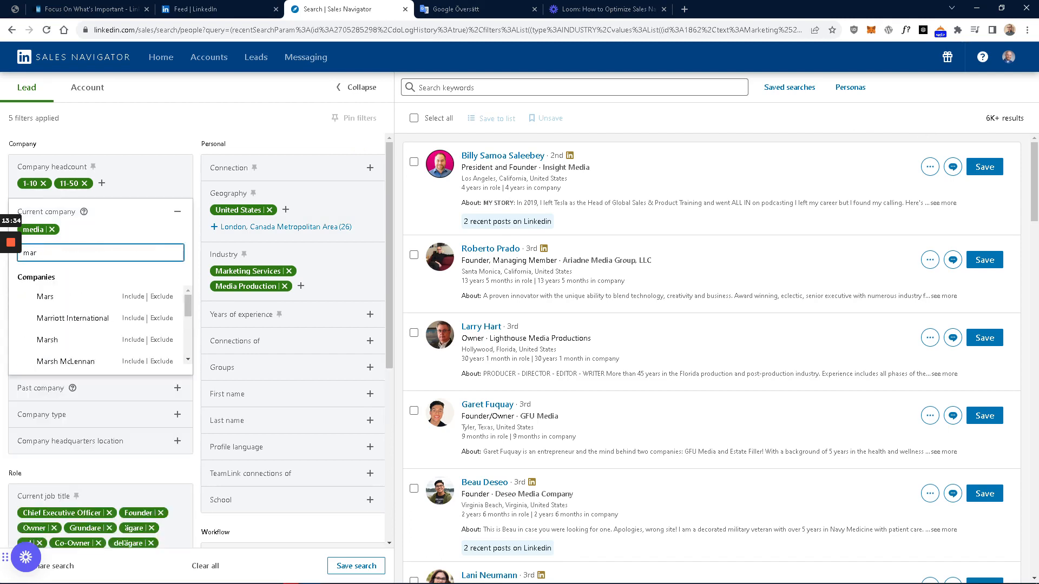
{"action": "type", "text": "keting"}
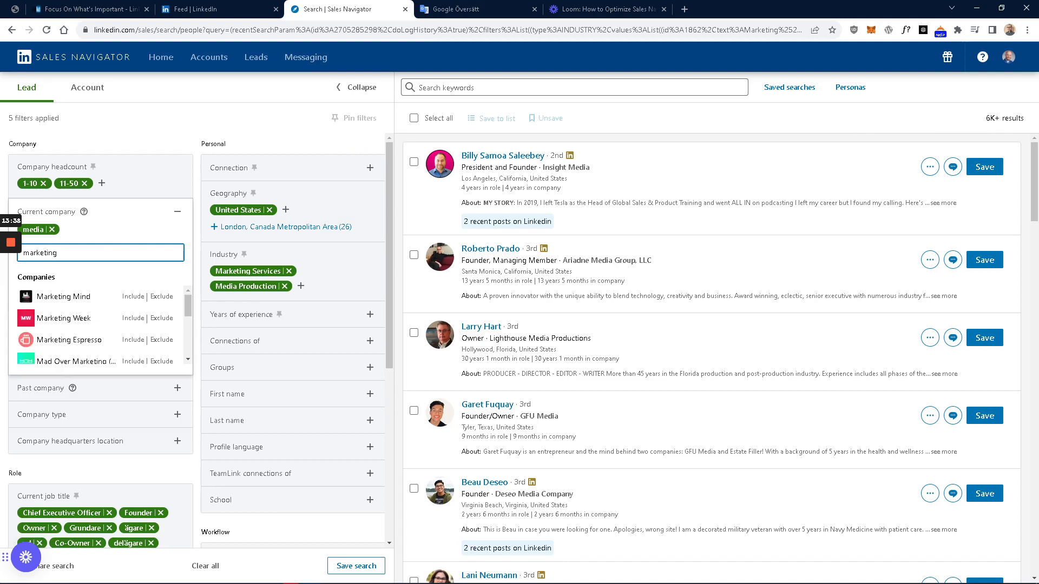
{"action": "key", "text": "Return"}
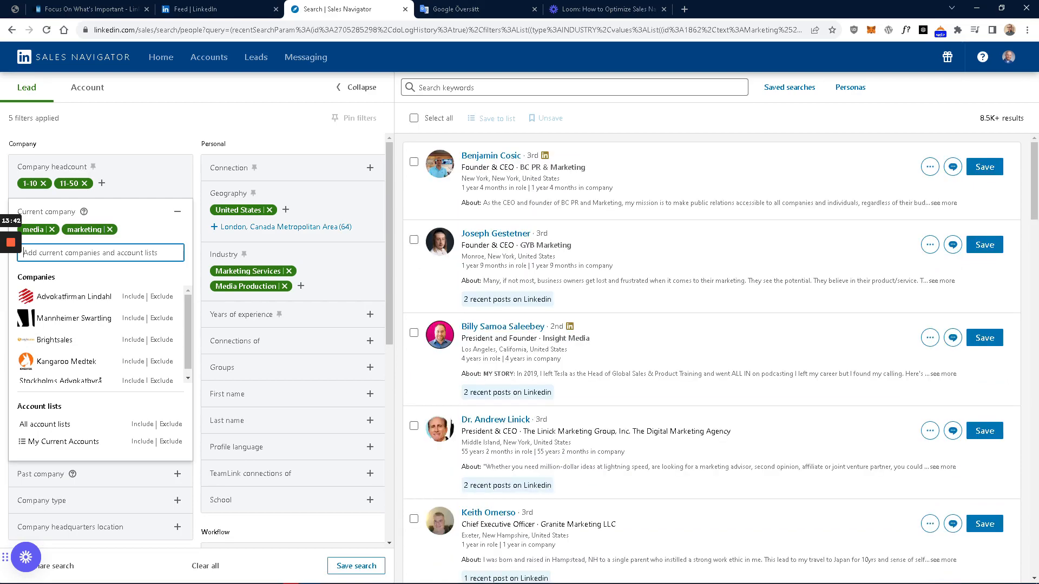
Add "Agency" to the Current company filter as an excluded keyword and remove "marketing" from it
{"action": "type", "text": "Agency"}
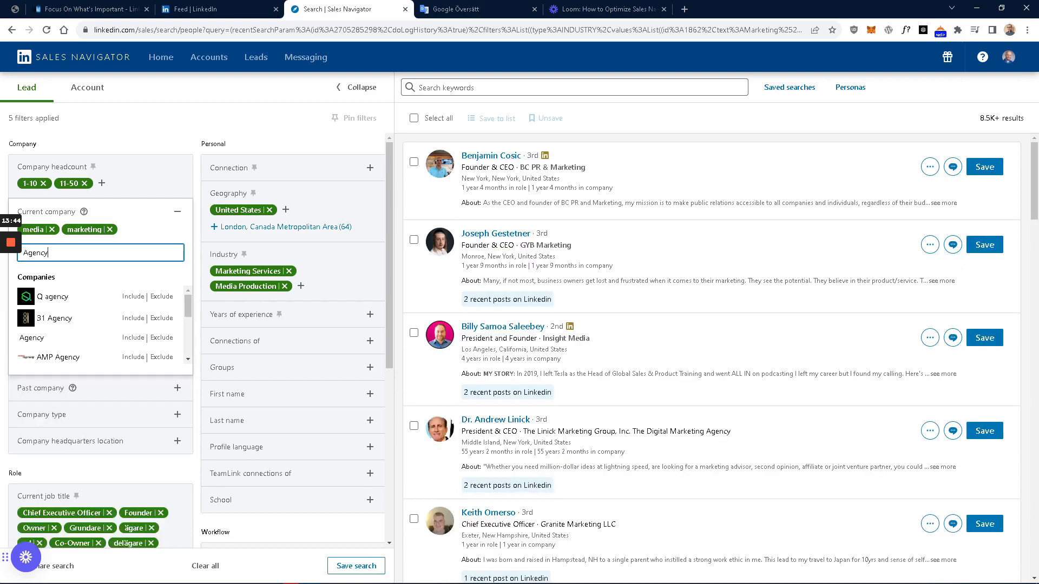
{"action": "key", "text": "Return"}
{"action": "mouse_move", "coordinate": [143, 234]}
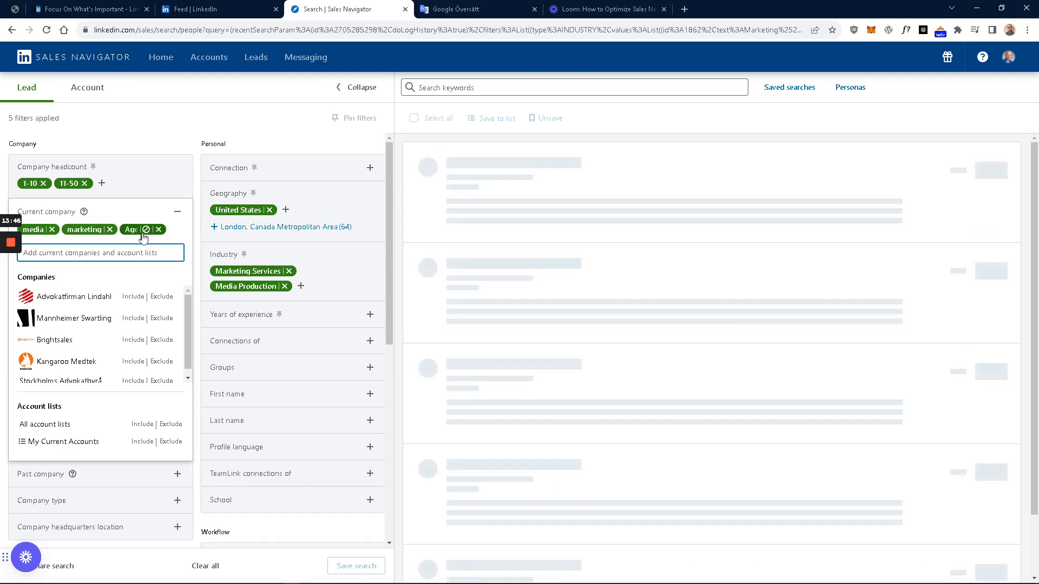
{"action": "left_click", "coordinate": [146, 230]}
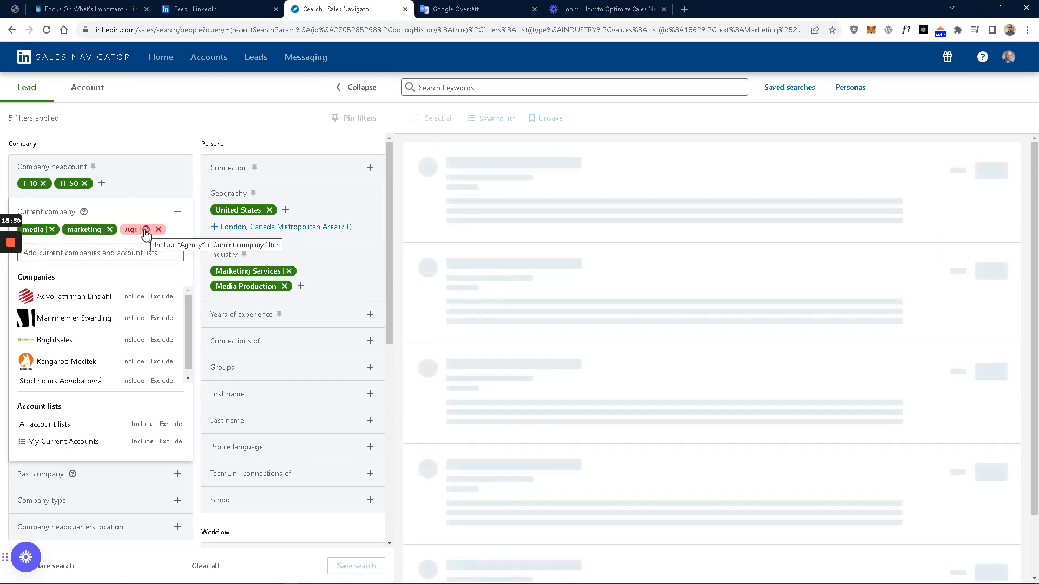
{"action": "left_click", "coordinate": [110, 231]}
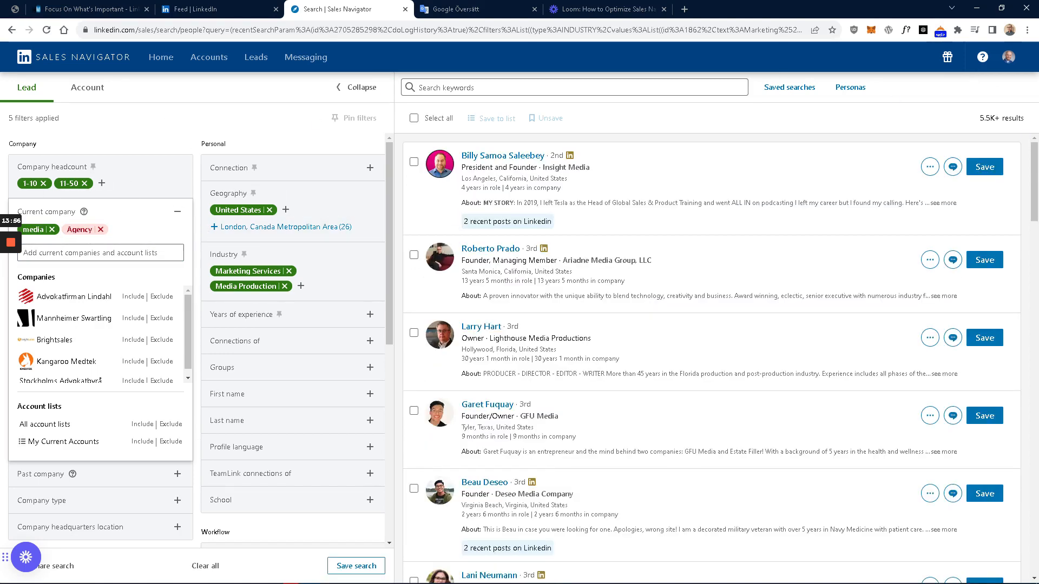
Examine the company names of the listed leads, including the Necessary Media preview, for further words to exclude
{"action": "left_click", "coordinate": [100, 252]}
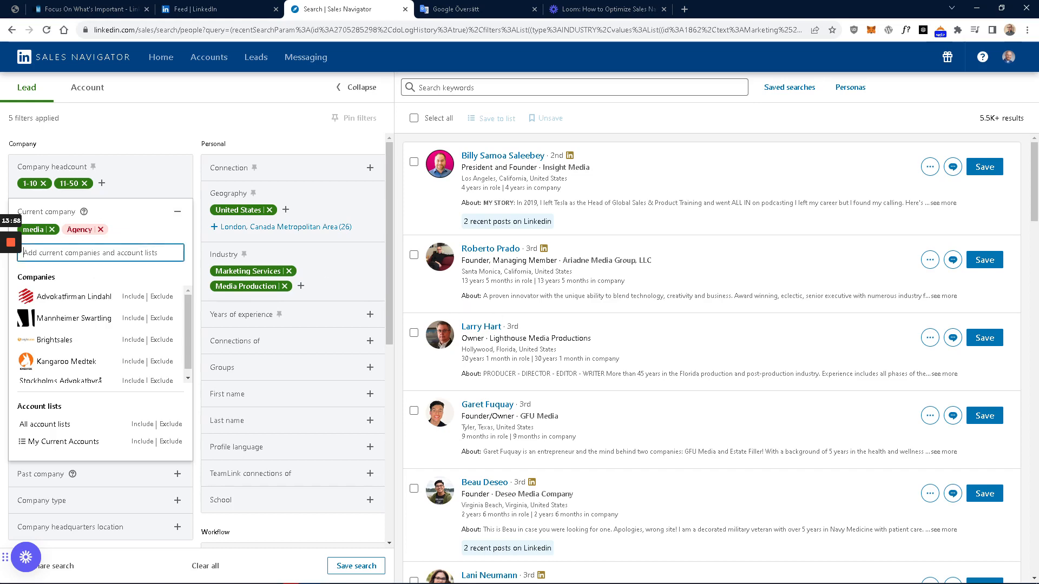
{"action": "scroll", "coordinate": [587, 310], "scroll_direction": "down", "scroll_amount": 3}
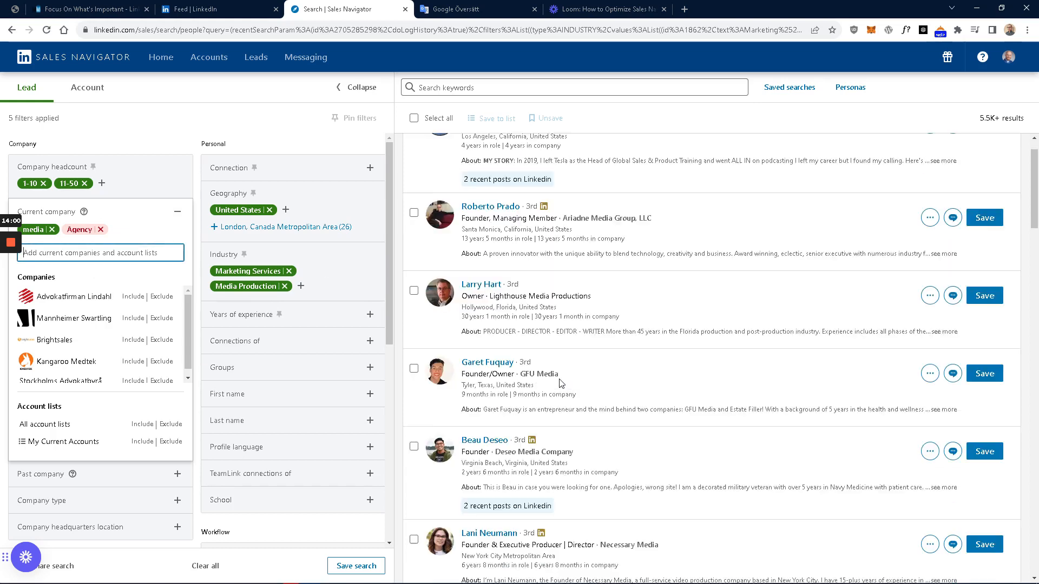
{"action": "scroll", "coordinate": [587, 310], "scroll_direction": "down", "scroll_amount": 1}
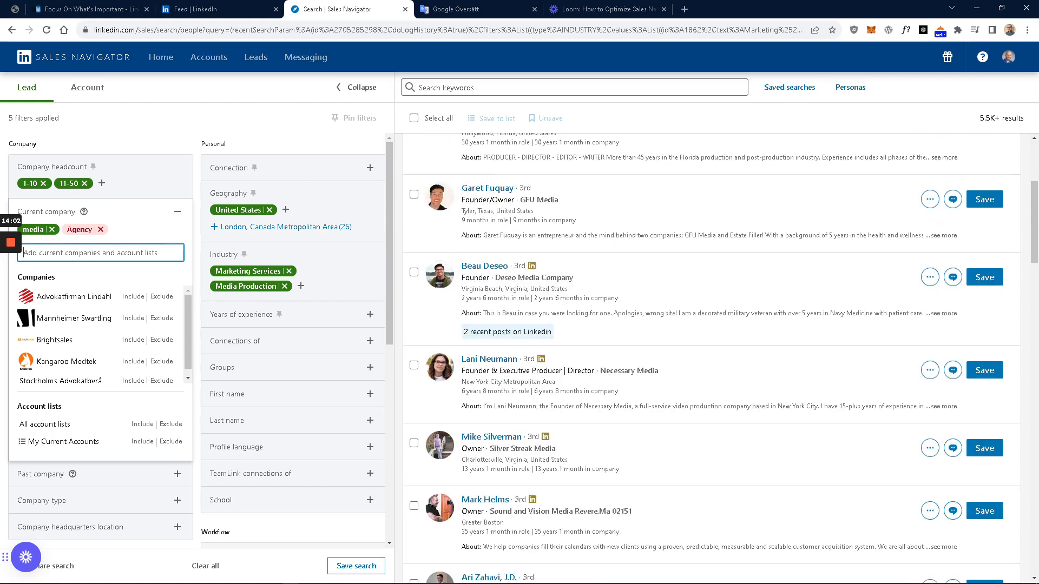
{"action": "scroll", "coordinate": [604, 383], "scroll_direction": "down", "scroll_amount": 1}
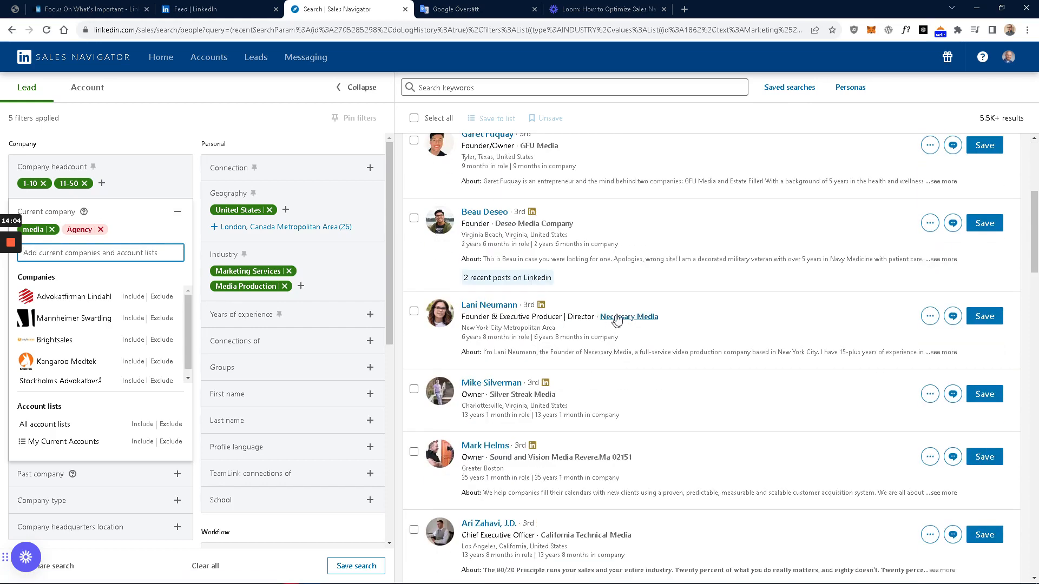
{"action": "mouse_move", "coordinate": [623, 324]}
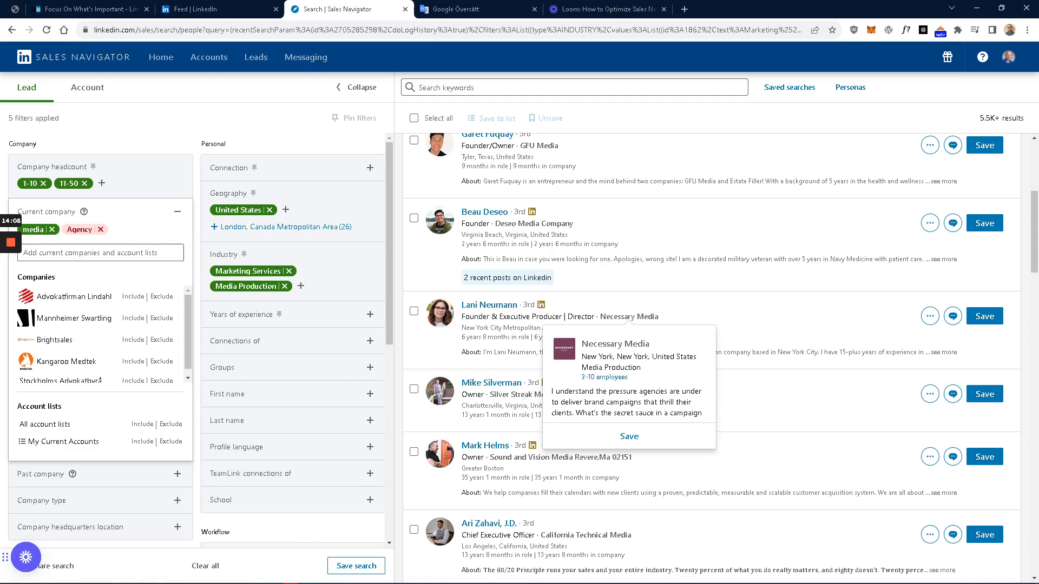
{"action": "scroll", "coordinate": [545, 404], "scroll_direction": "down", "scroll_amount": 1}
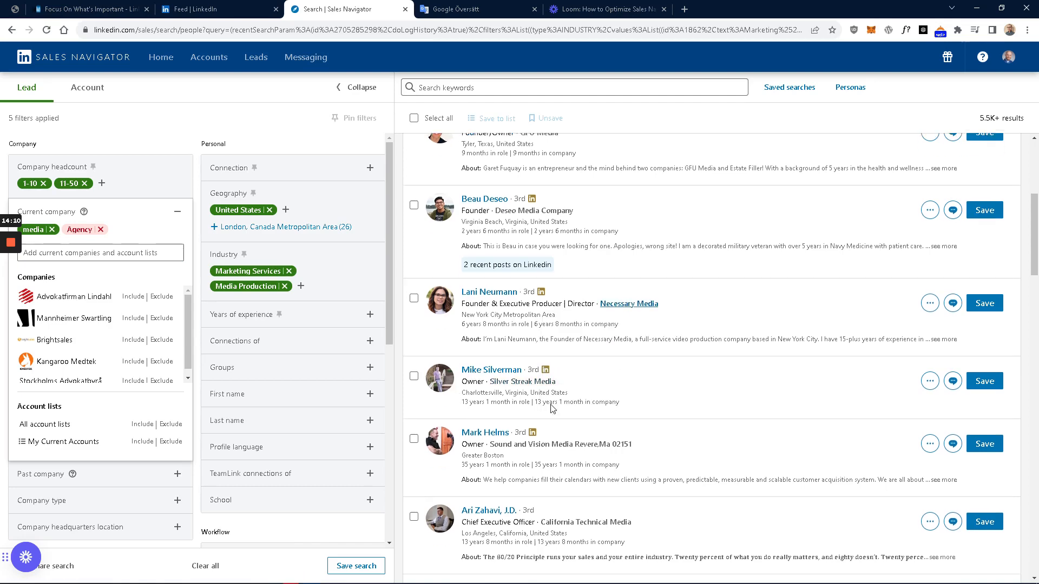
{"action": "mouse_move", "coordinate": [549, 409]}
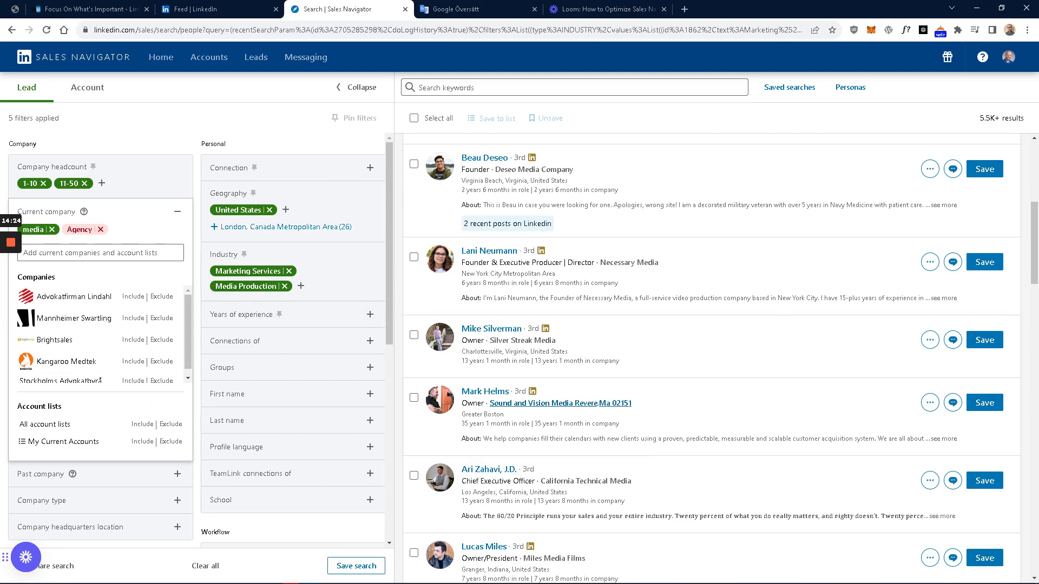
{"action": "scroll", "coordinate": [631, 354], "scroll_direction": "down", "scroll_amount": 1}
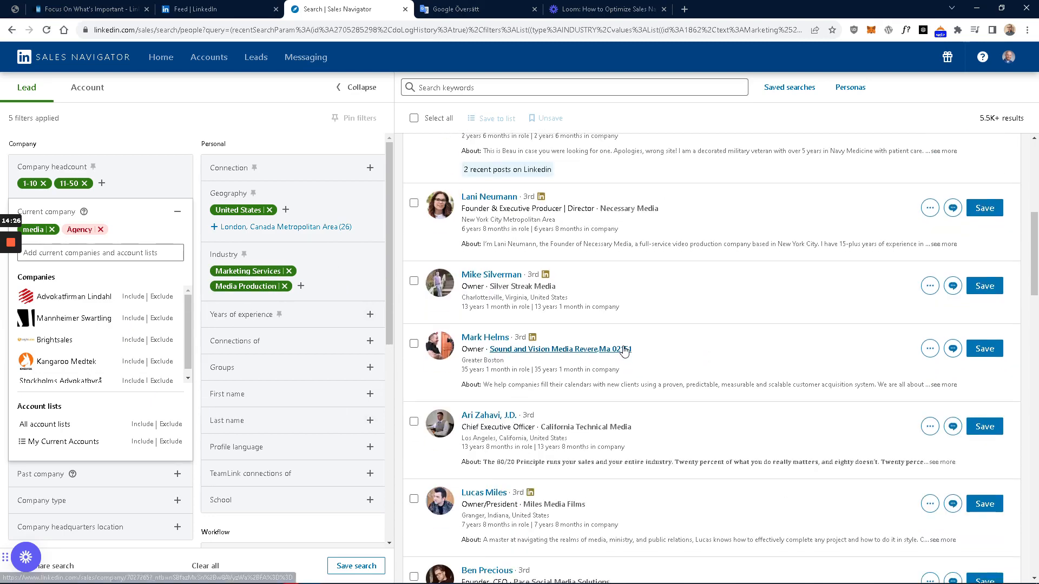
Add "video" to the Current company filter and switch it to excluded
{"action": "left_click", "coordinate": [101, 252]}
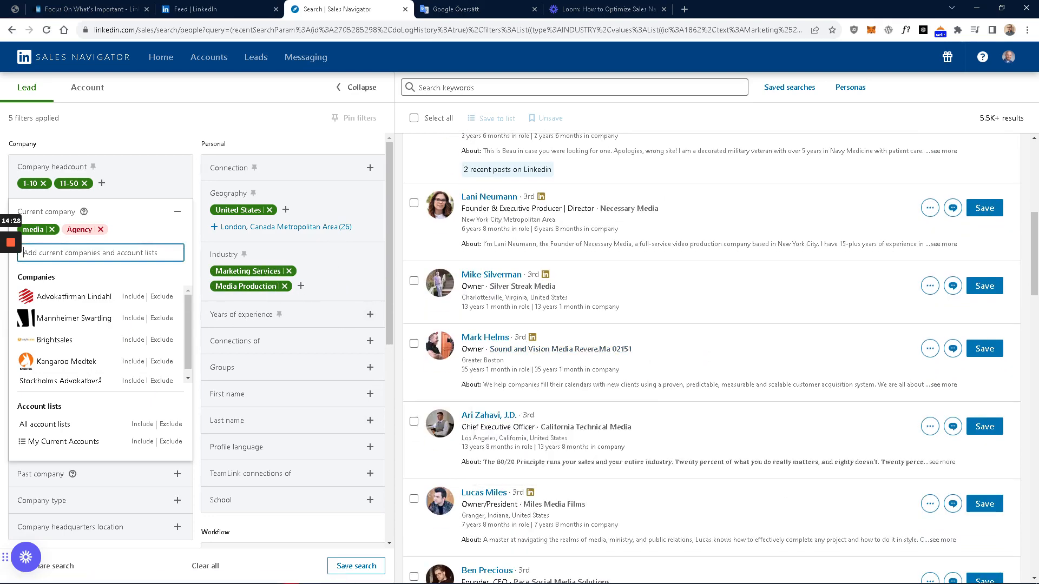
{"action": "type", "text": "video"}
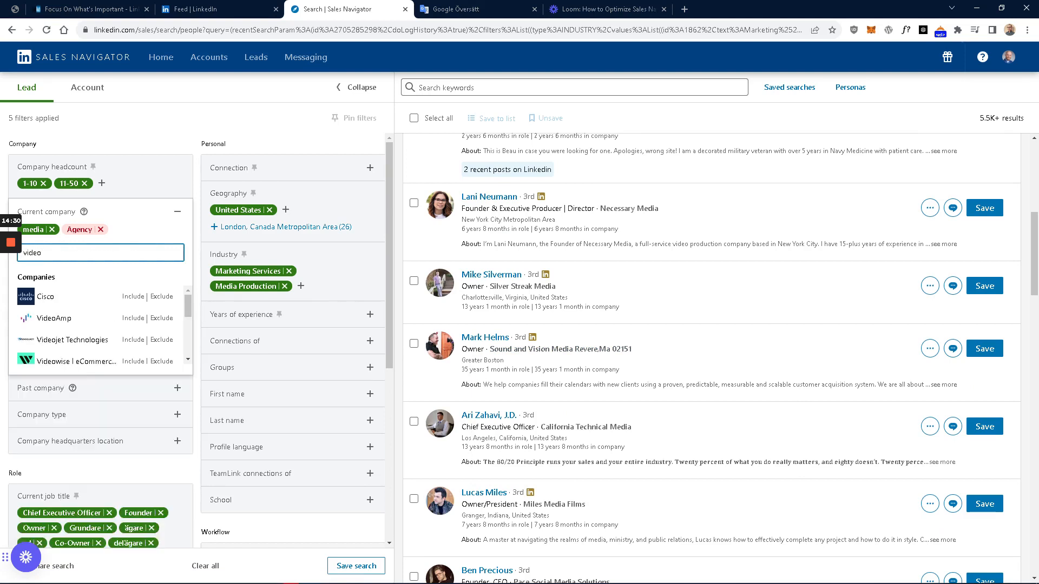
{"action": "key", "text": "Return"}
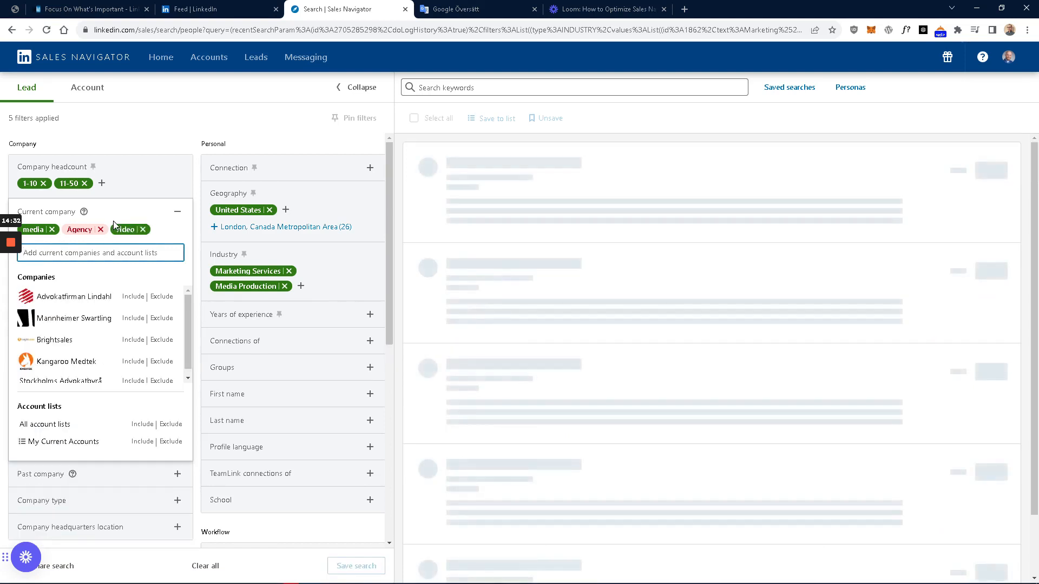
{"action": "left_click", "coordinate": [131, 230]}
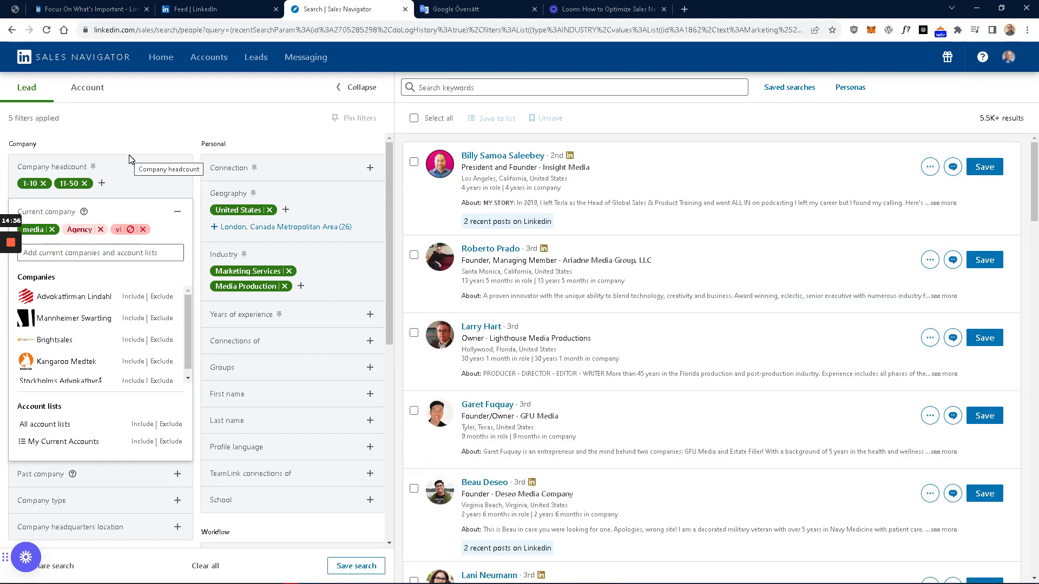
Add "Sound" to the Current company filter and switch it to excluded
{"action": "left_click", "coordinate": [103, 253]}
{"action": "type", "text": "Sound"}
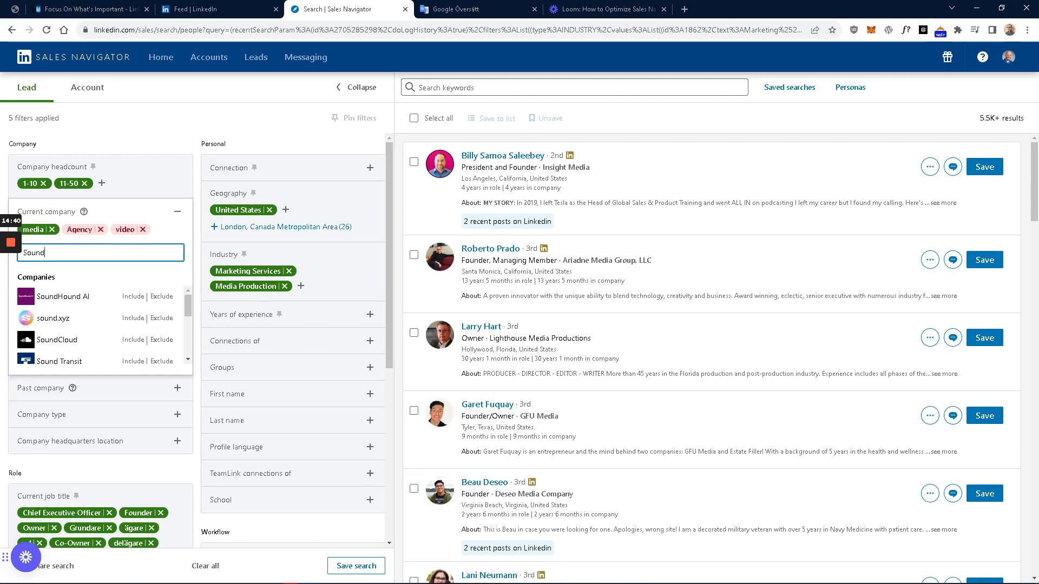
{"action": "key", "text": "Return"}
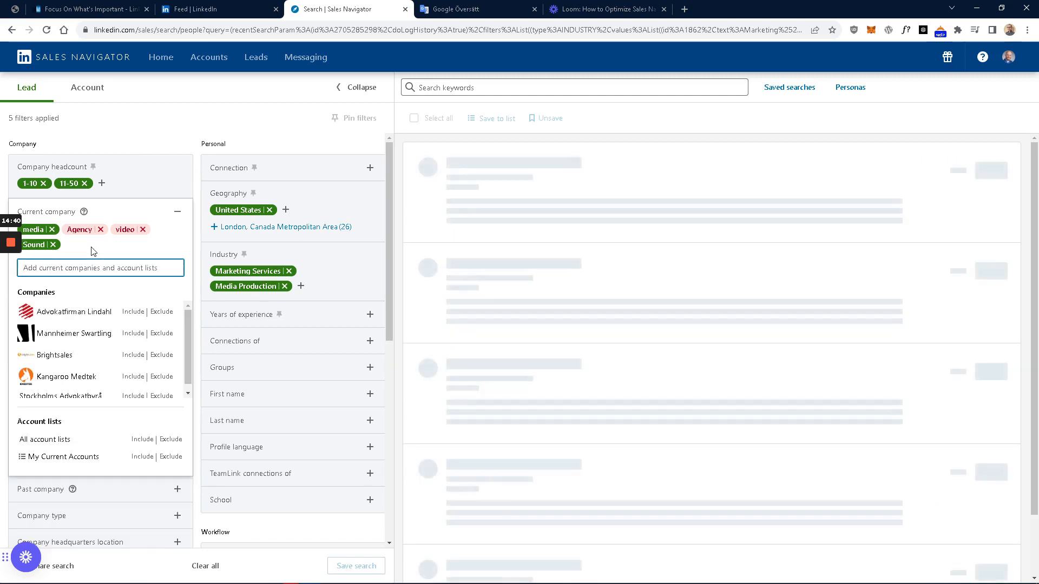
{"action": "left_click", "coordinate": [41, 245]}
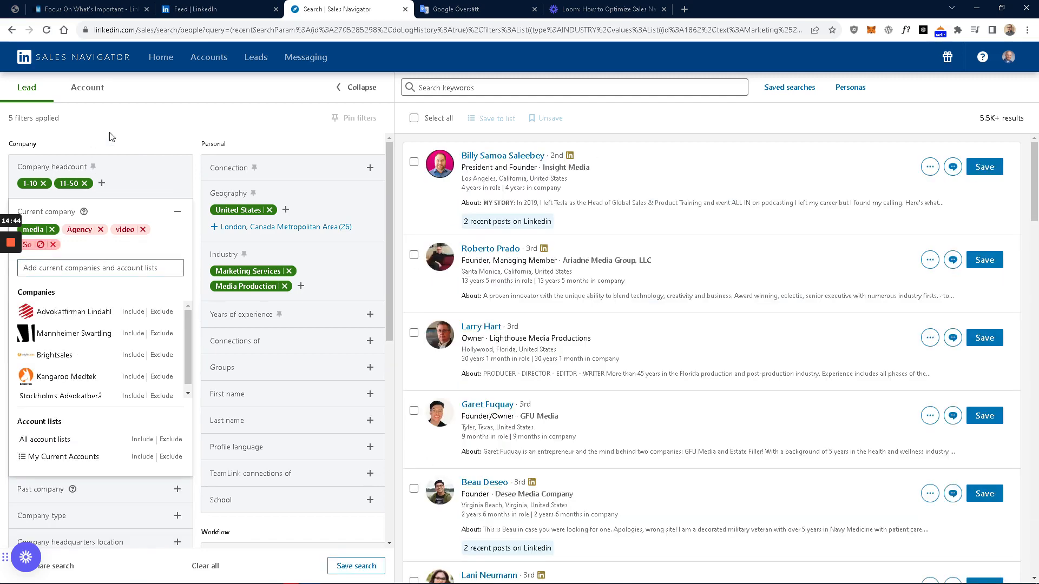
Remove the 11-50 range from the Company headcount filter, leaving only 1-10, and look at the other available ranges
{"action": "left_click", "coordinate": [85, 183]}
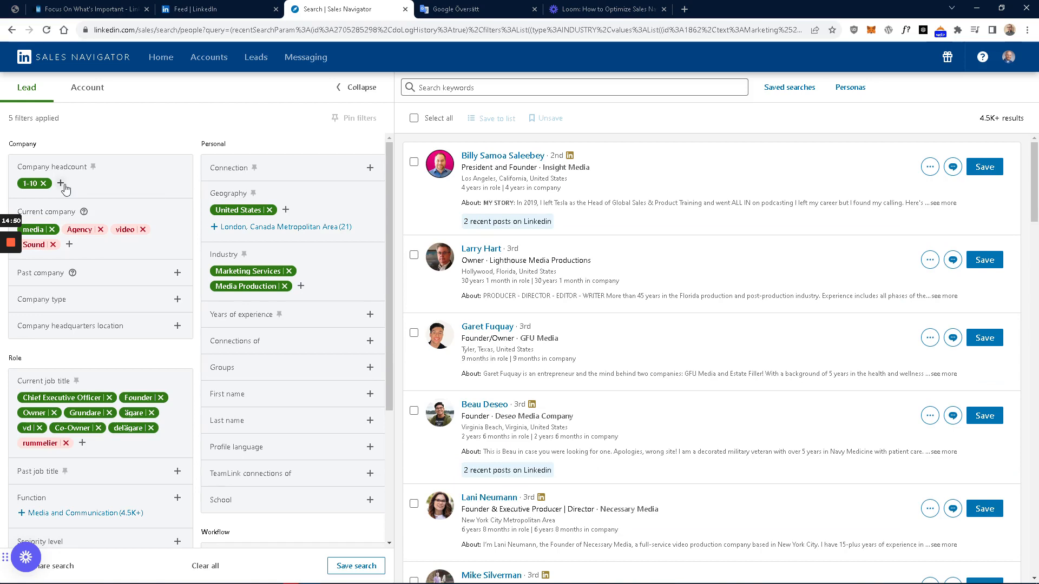
{"action": "left_click", "coordinate": [61, 184]}
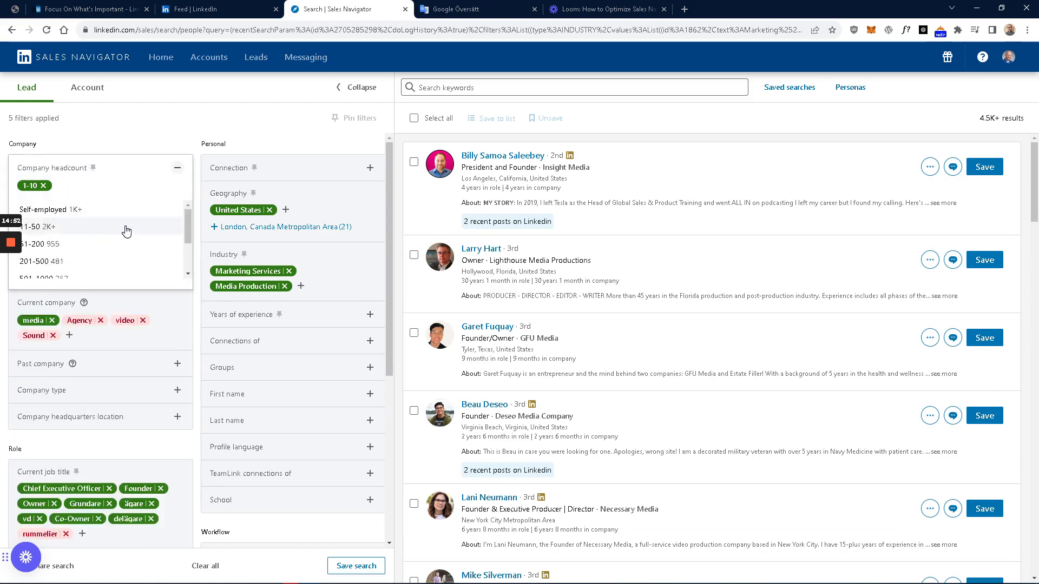
{"action": "left_click", "coordinate": [116, 135]}
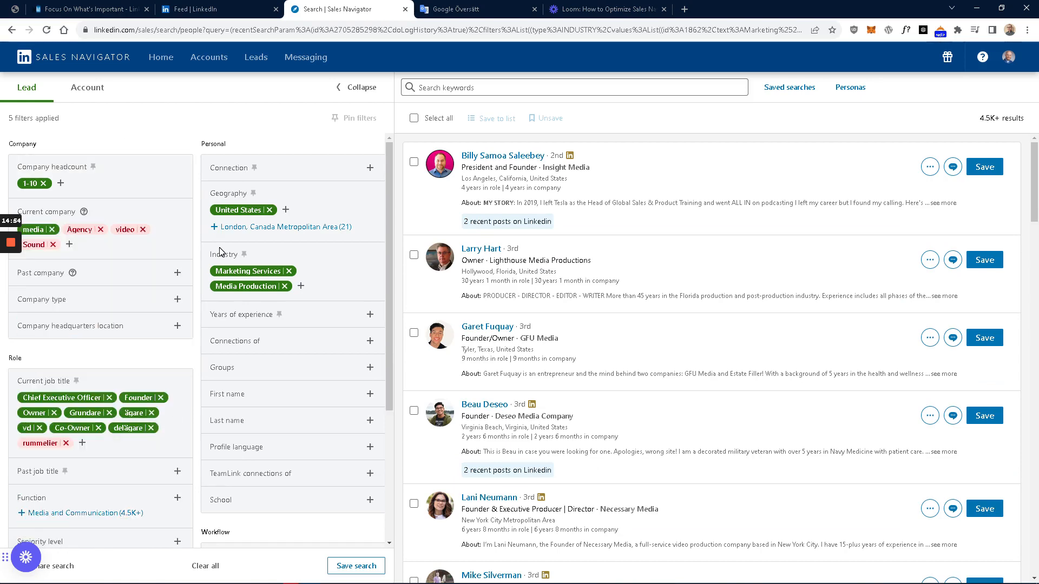
Clear the Current job title filter by removing all its included titles and the excluded "rummelier"
{"action": "left_click", "coordinate": [39, 428]}
{"action": "left_click", "coordinate": [120, 428]}
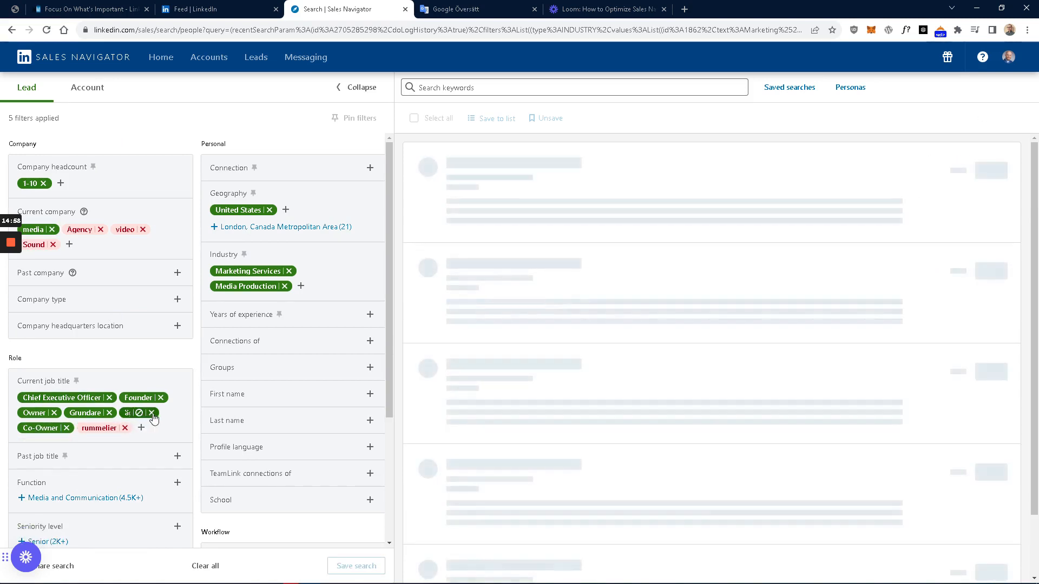
{"action": "left_click", "coordinate": [151, 413]}
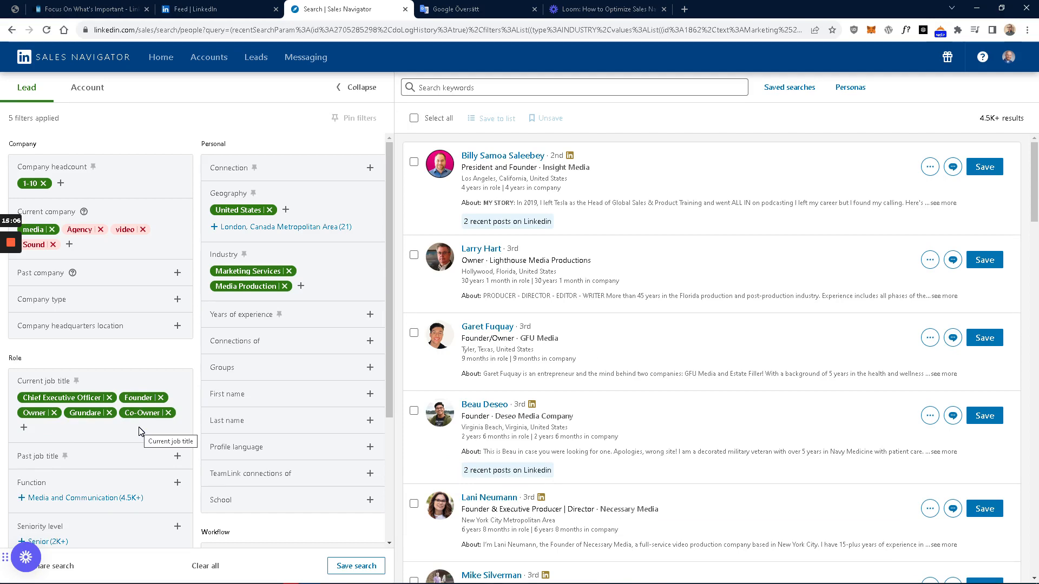
{"action": "left_click", "coordinate": [168, 413]}
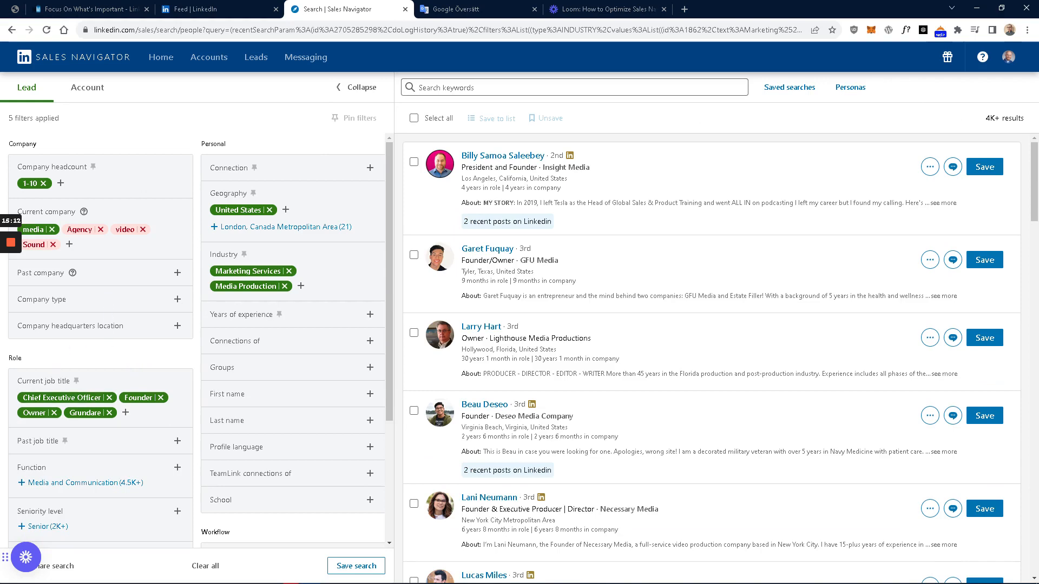
{"action": "left_click", "coordinate": [108, 412]}
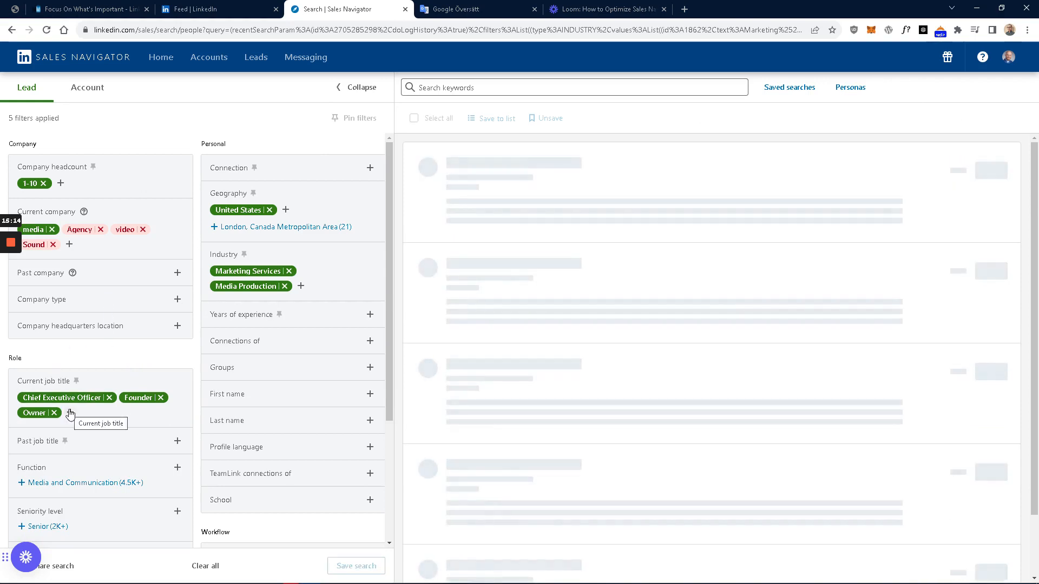
{"action": "left_click", "coordinate": [161, 399]}
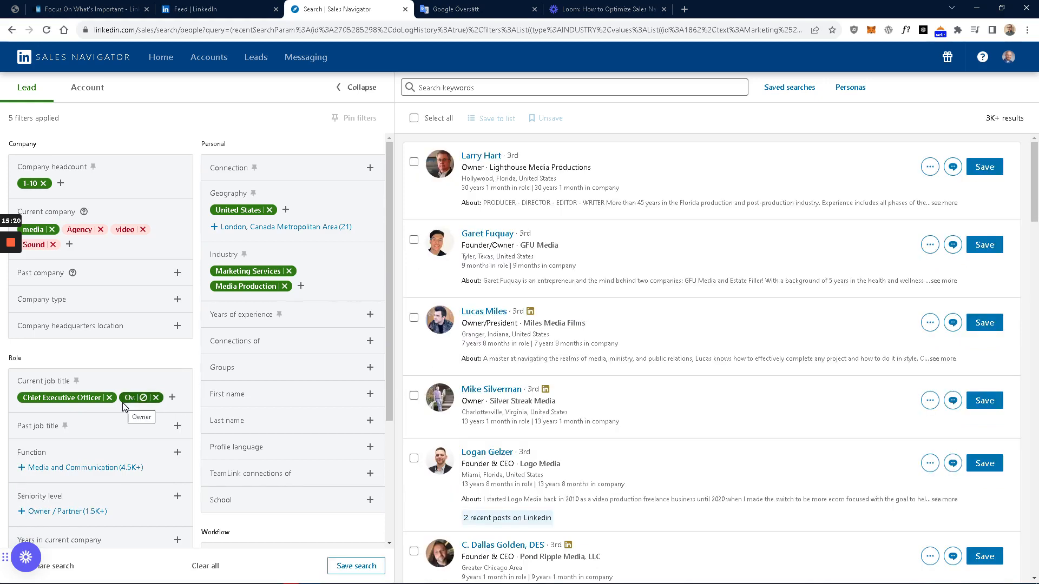
{"action": "left_click", "coordinate": [156, 398]}
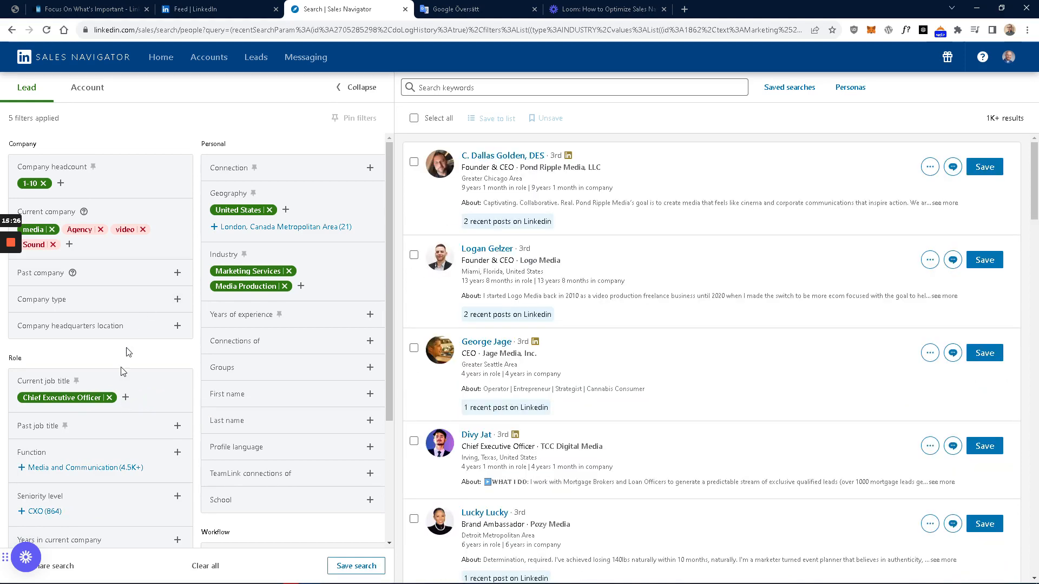
{"action": "left_click", "coordinate": [109, 398]}
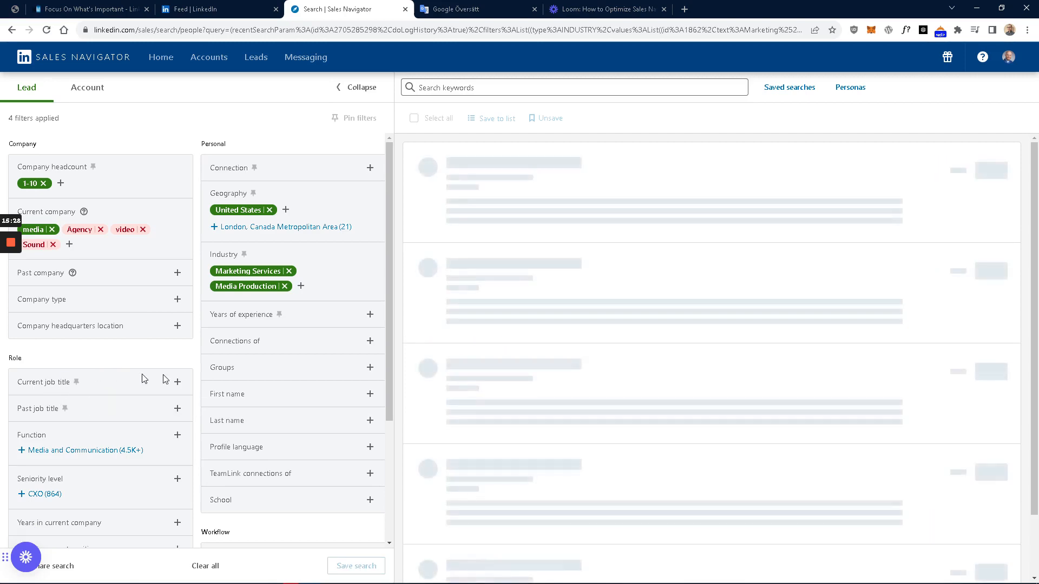
Add "Owner" as the only included title in the Current job title filter
{"action": "left_click", "coordinate": [181, 384]}
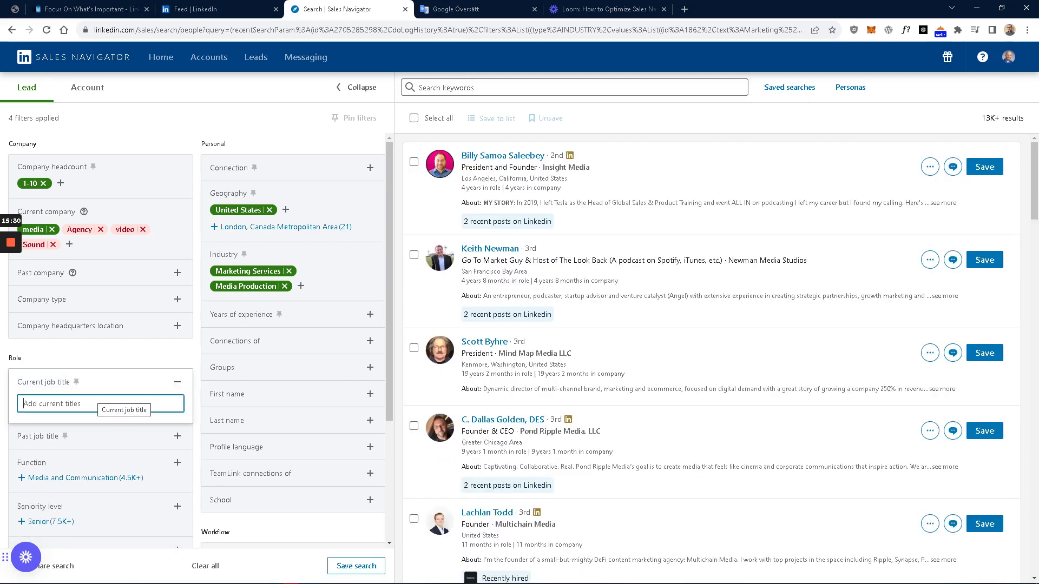
{"action": "type", "text": "Ow"}
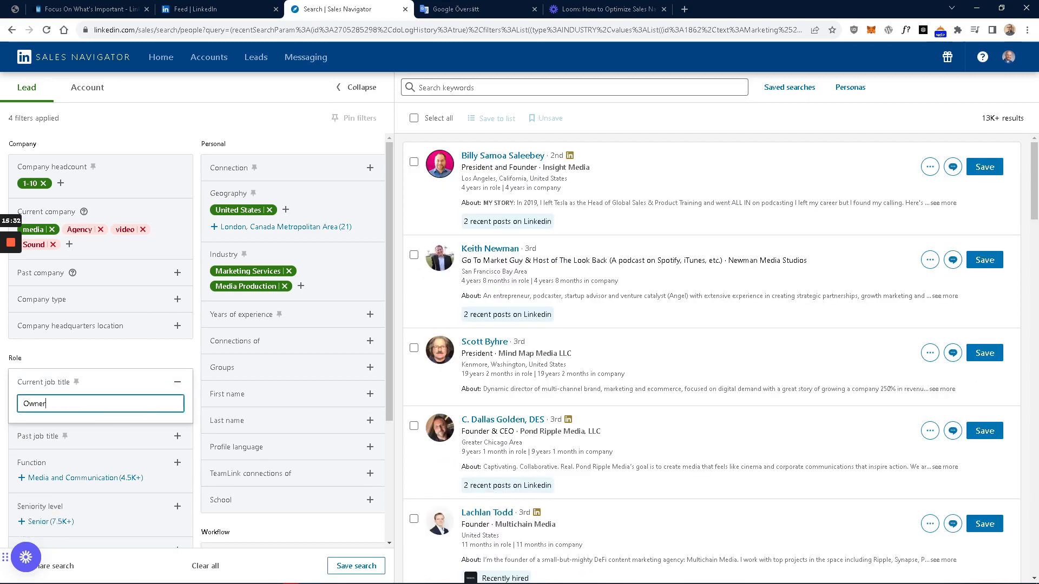
{"action": "type", "text": "ner"}
{"action": "key", "text": "Return"}
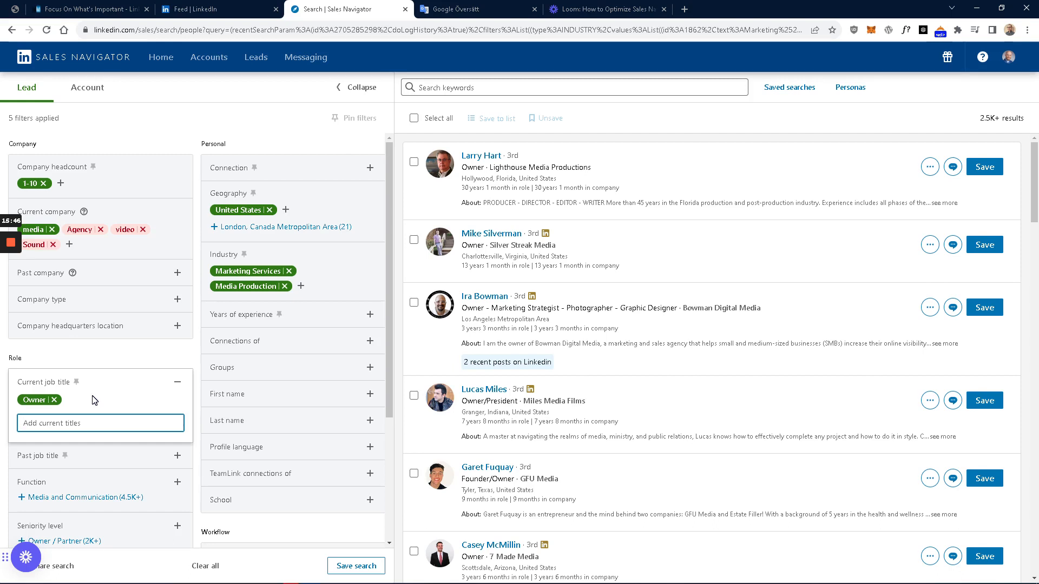
Select the full web address of the current lead search
{"action": "left_click", "coordinate": [223, 32]}
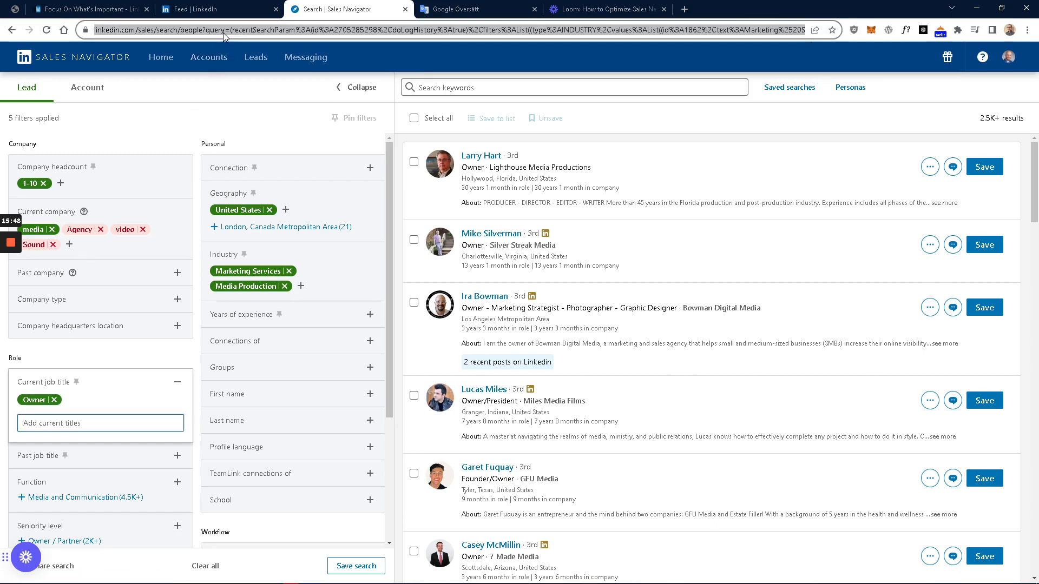